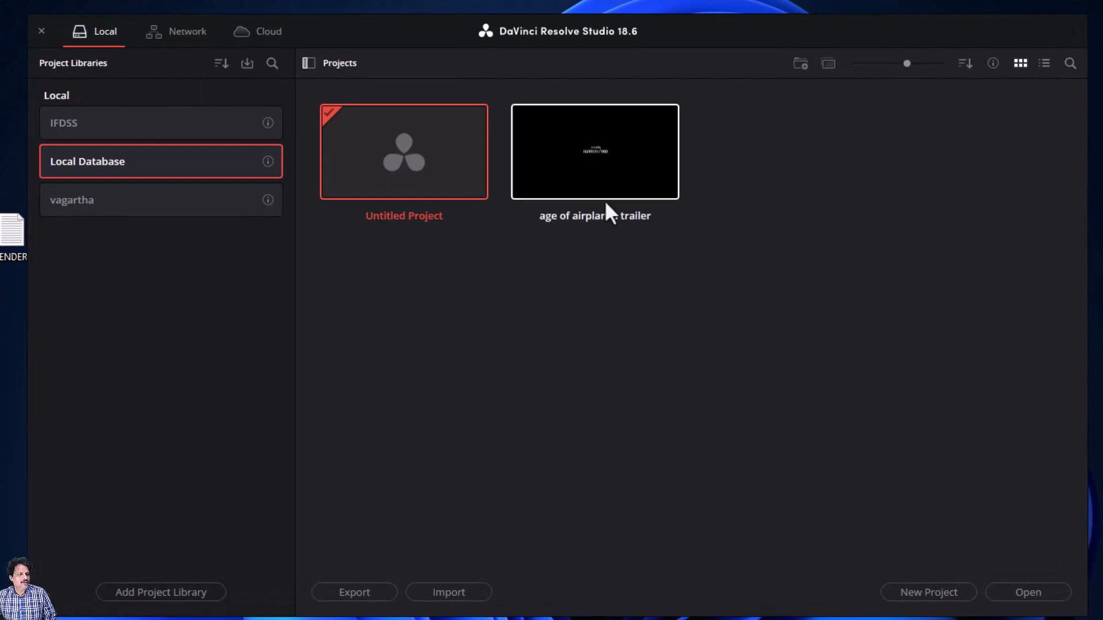
# Open the age of airplanes trailer project from the Local Database library.
pyautogui.doubleClick(592, 154)
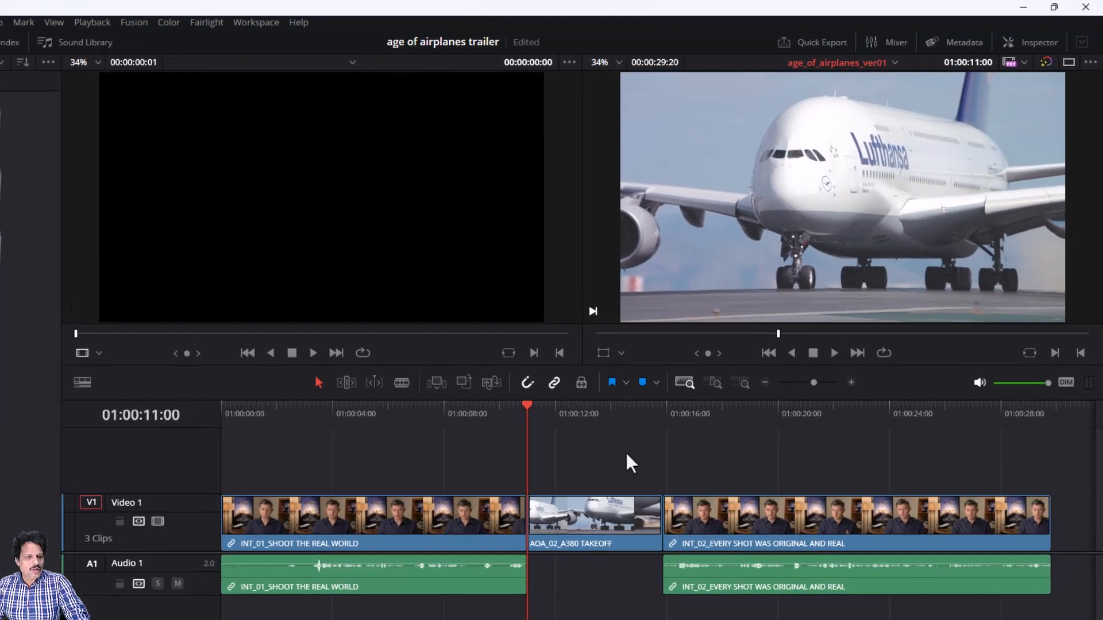
# Step the playhead back frame by frame to 01:00:10:15 and forward again to 01:00:10:20 near the end of INT_01_SHOOT THE REAL WORLD.
pyautogui.press('Left')
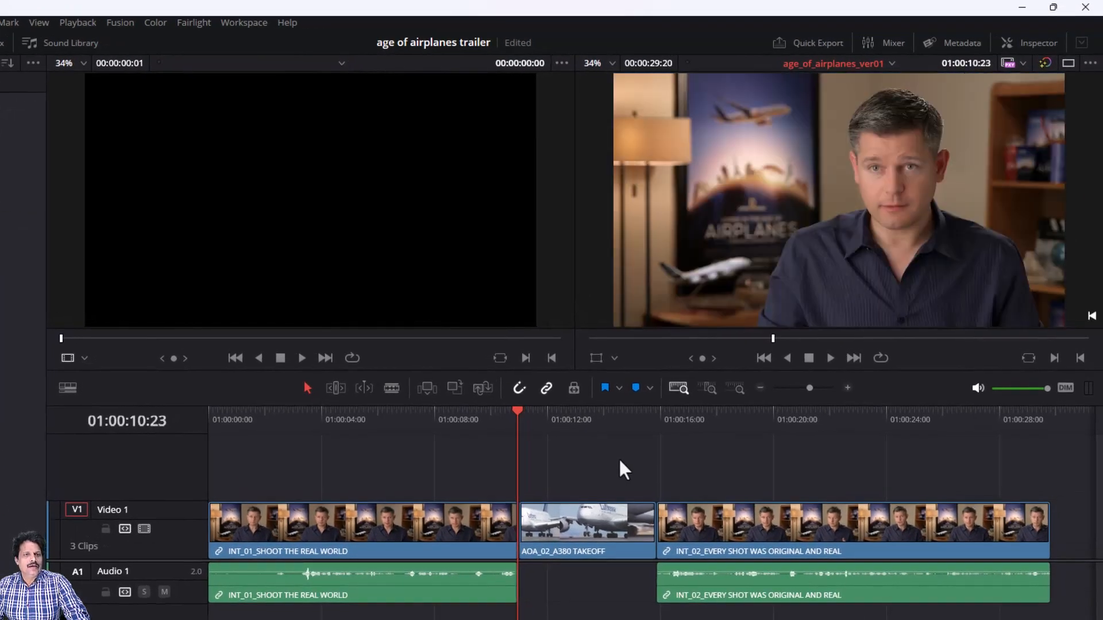
pyautogui.press('Left')
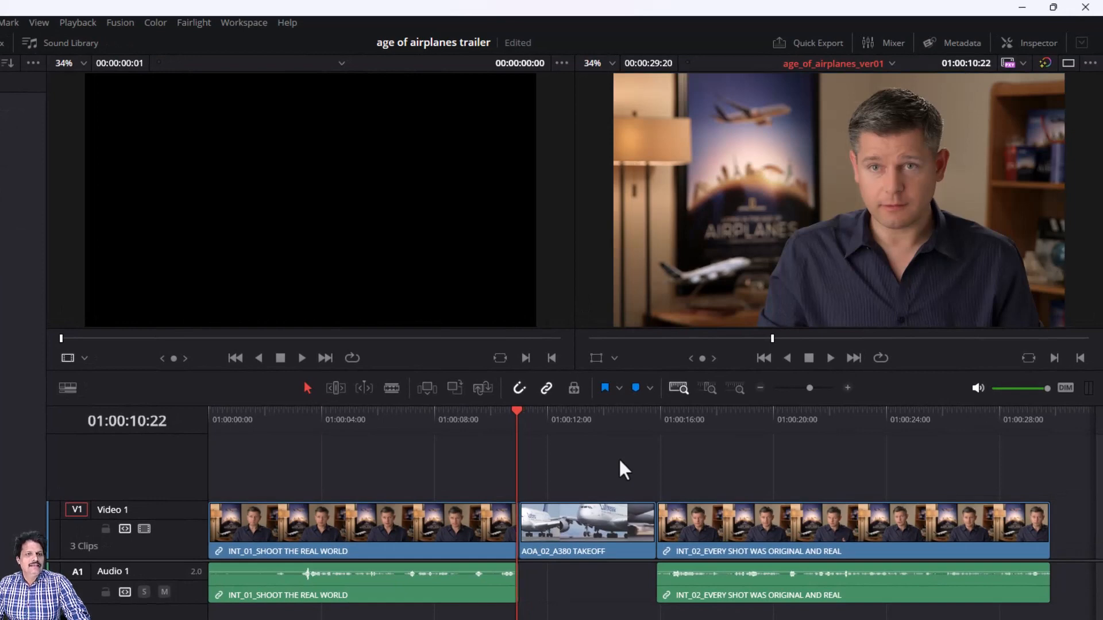
pyautogui.press('Left')
pyautogui.press('Left')
pyautogui.press('Left')
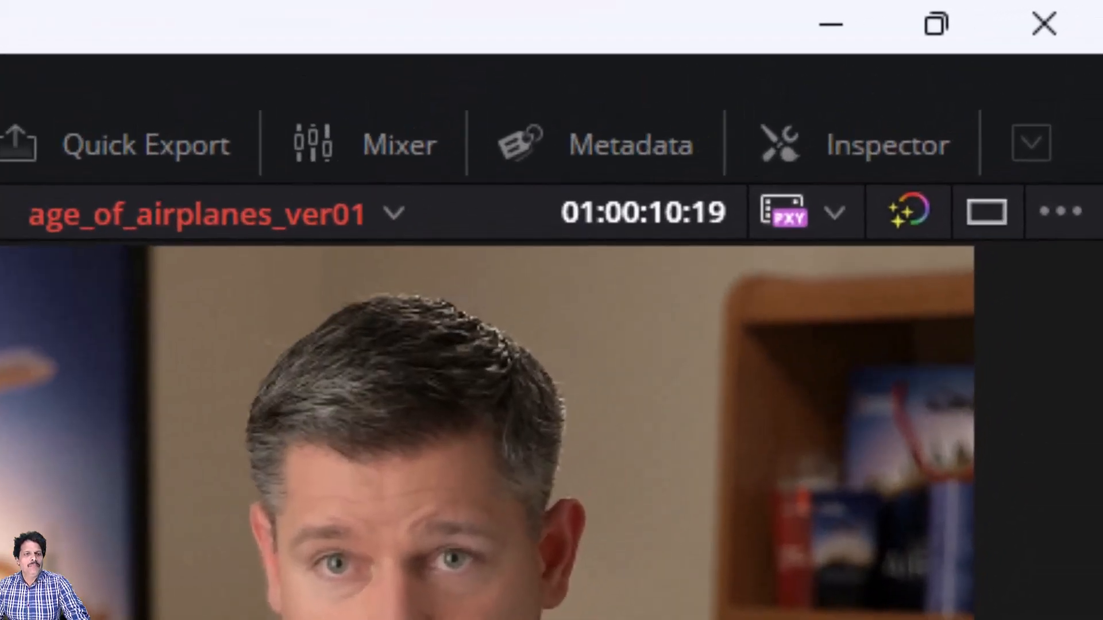
pyautogui.press('Left')
pyautogui.press('Left')
pyautogui.press('Left')
pyautogui.press('Left')
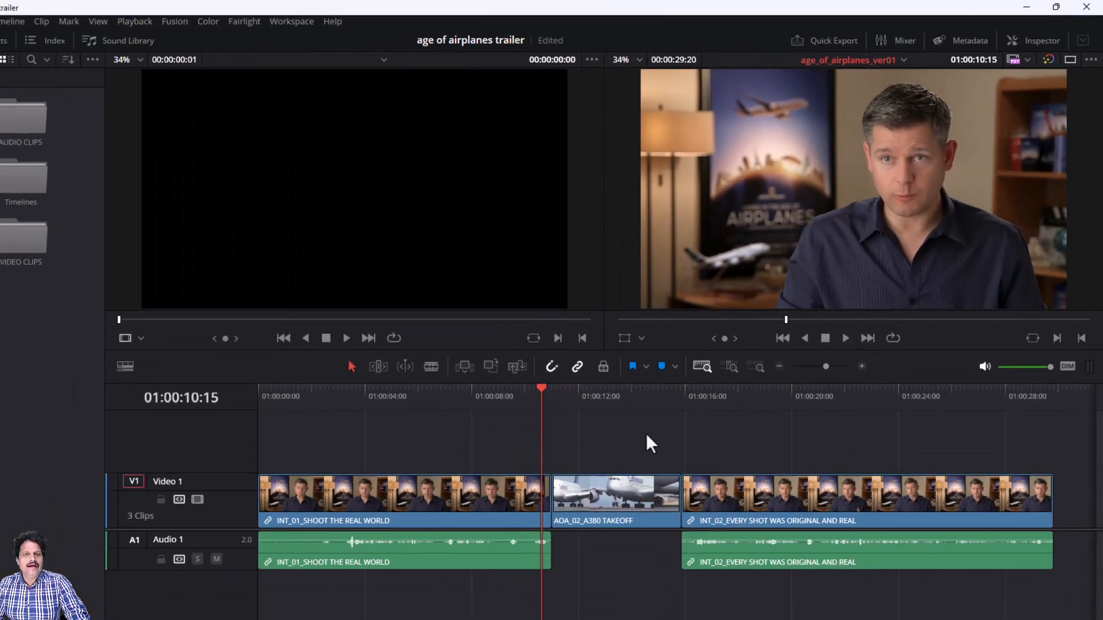
pyautogui.press('Right')
pyautogui.press('Right')
pyautogui.press('Right')
pyautogui.press('Right')
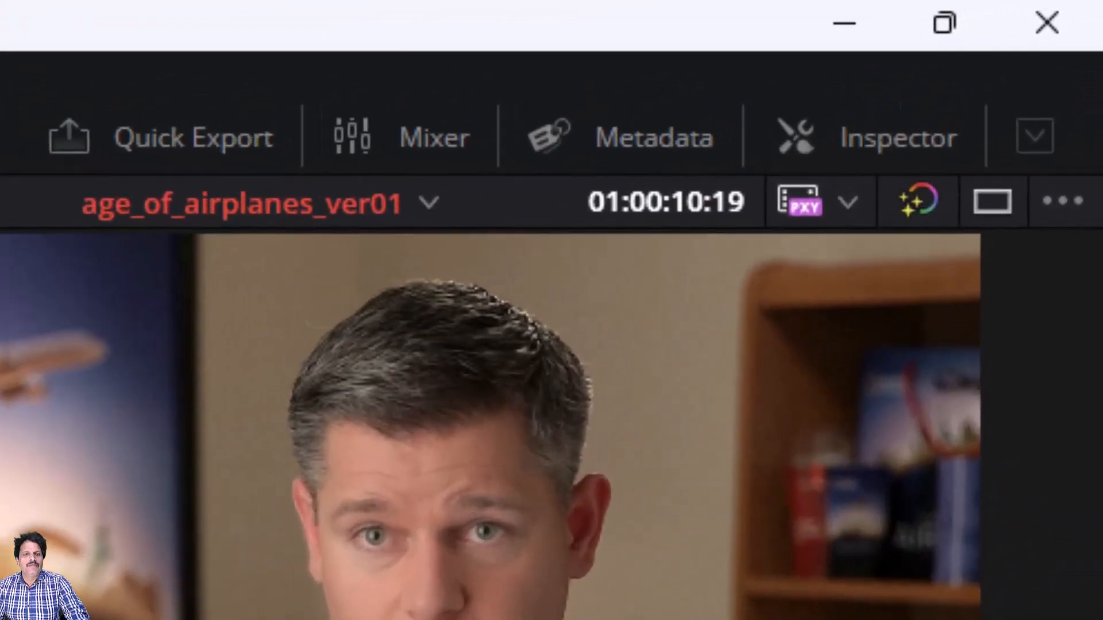
pyautogui.press('Right')
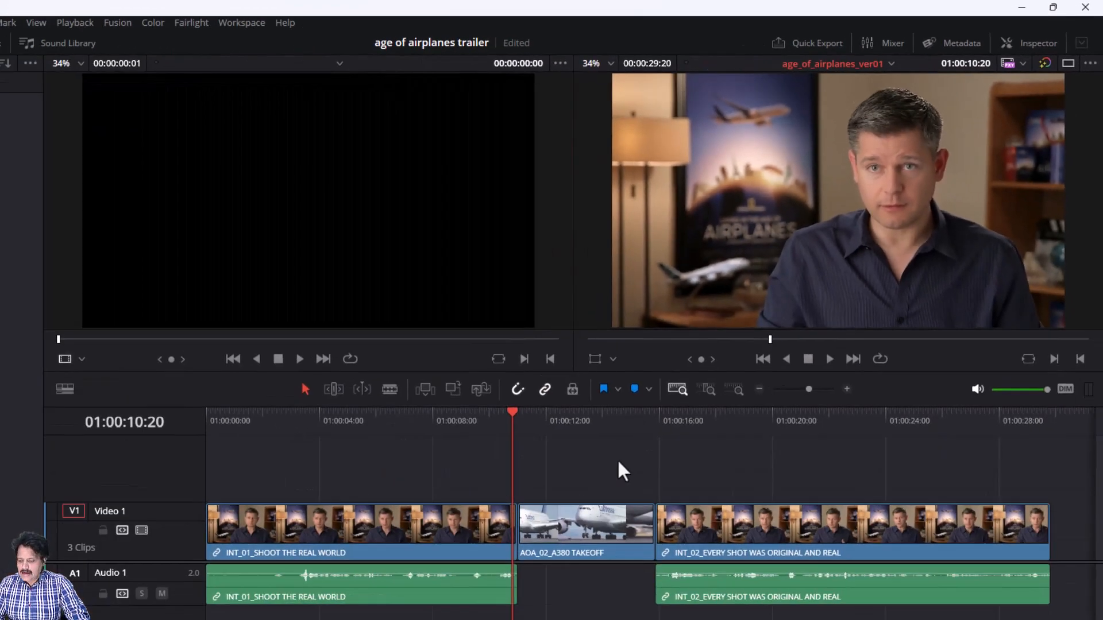
# Jump the playhead from the timeline start edit by edit to its end, and back to the start of AOA_02_A380 TAKEOFF.
pyautogui.press('Home')
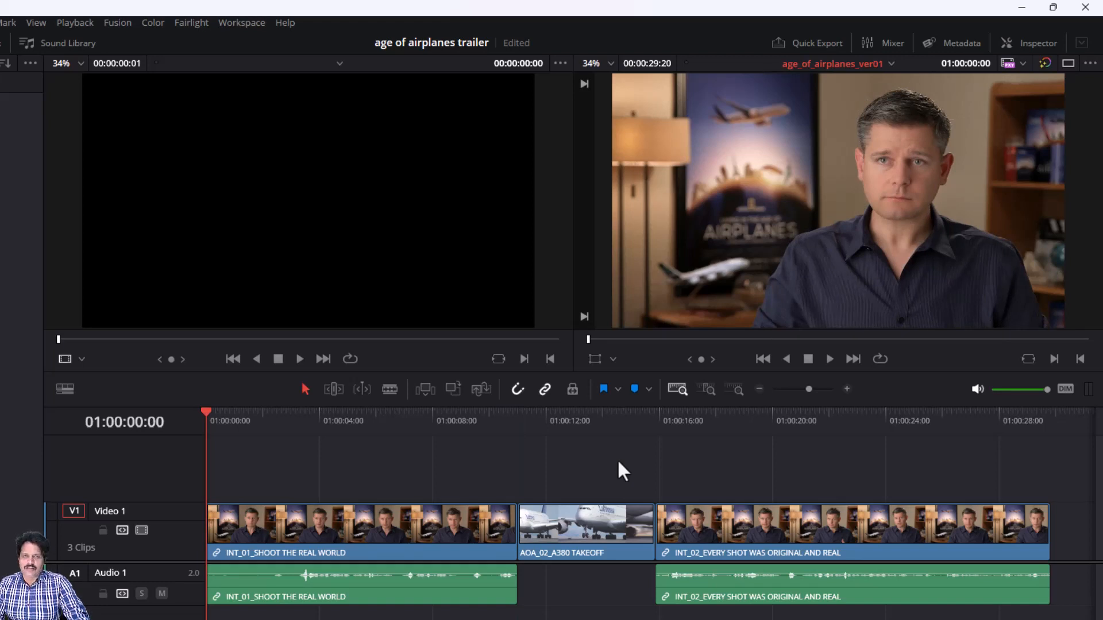
pyautogui.press('Down')
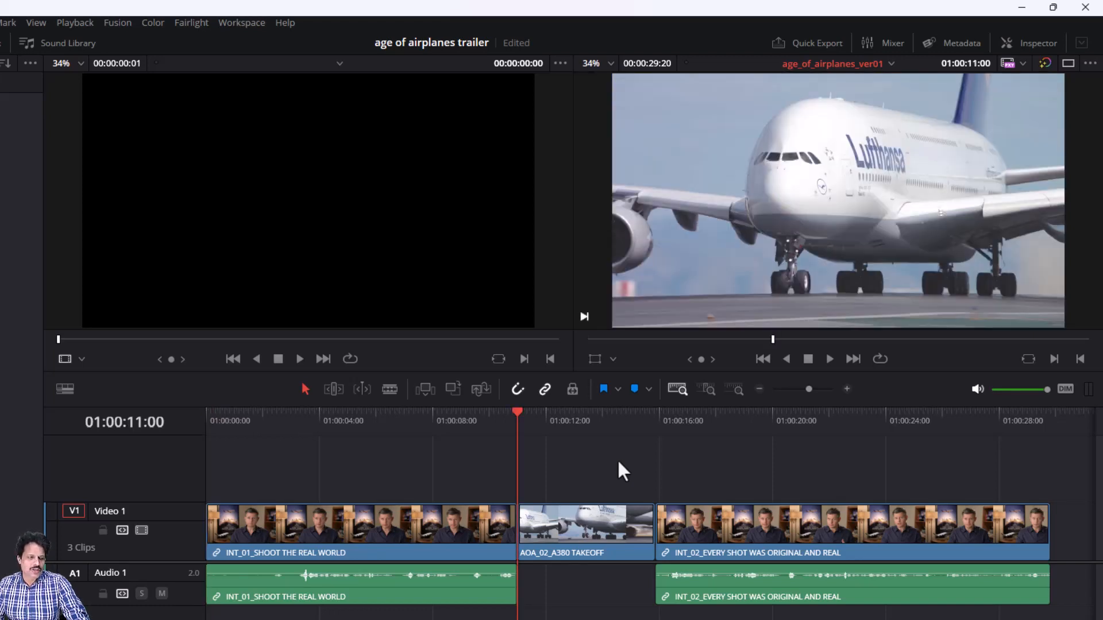
pyautogui.press('Down')
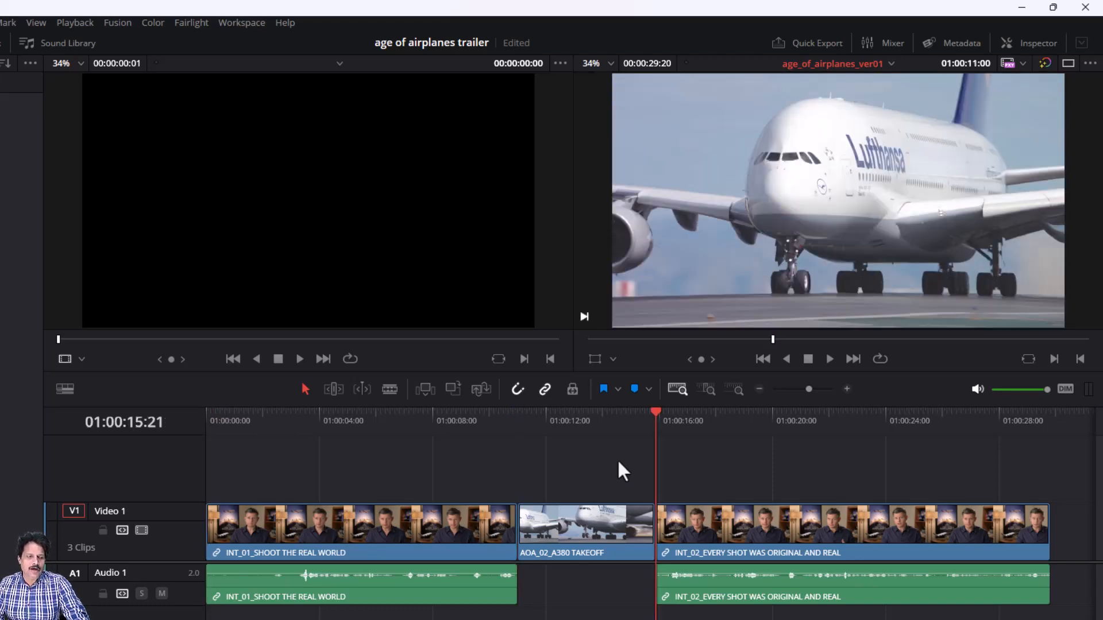
pyautogui.press('Down')
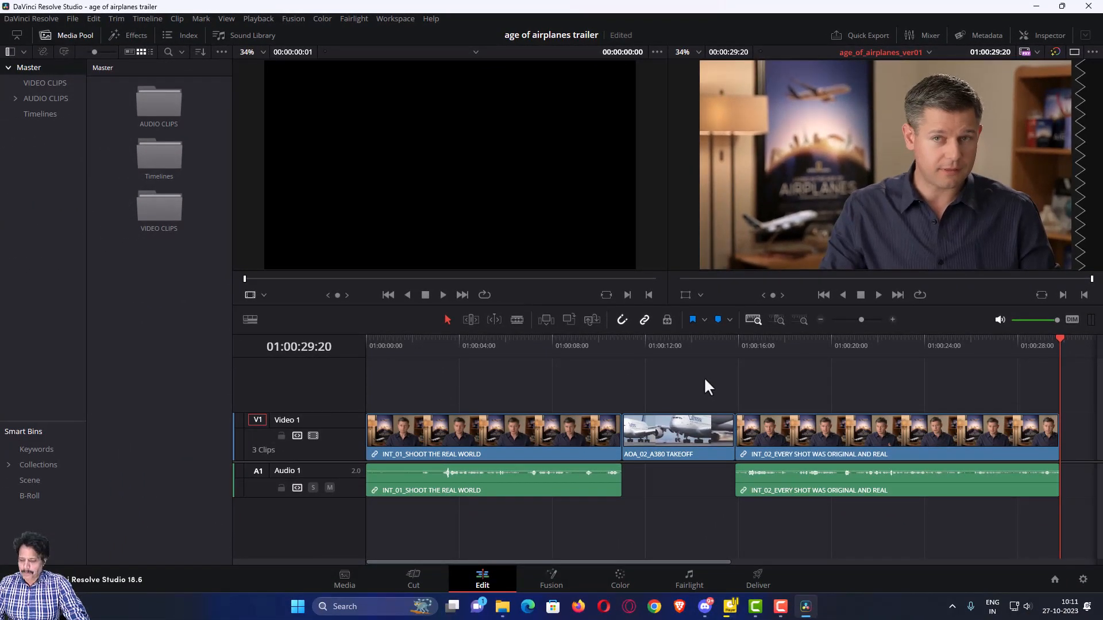
pyautogui.press('Up')
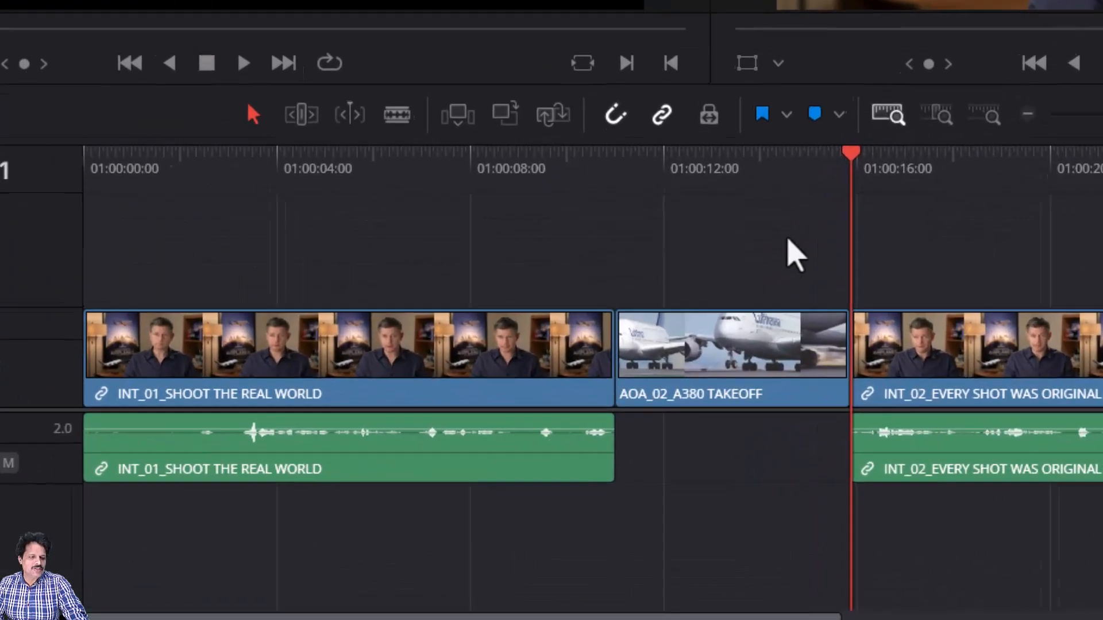
pyautogui.press('Up')
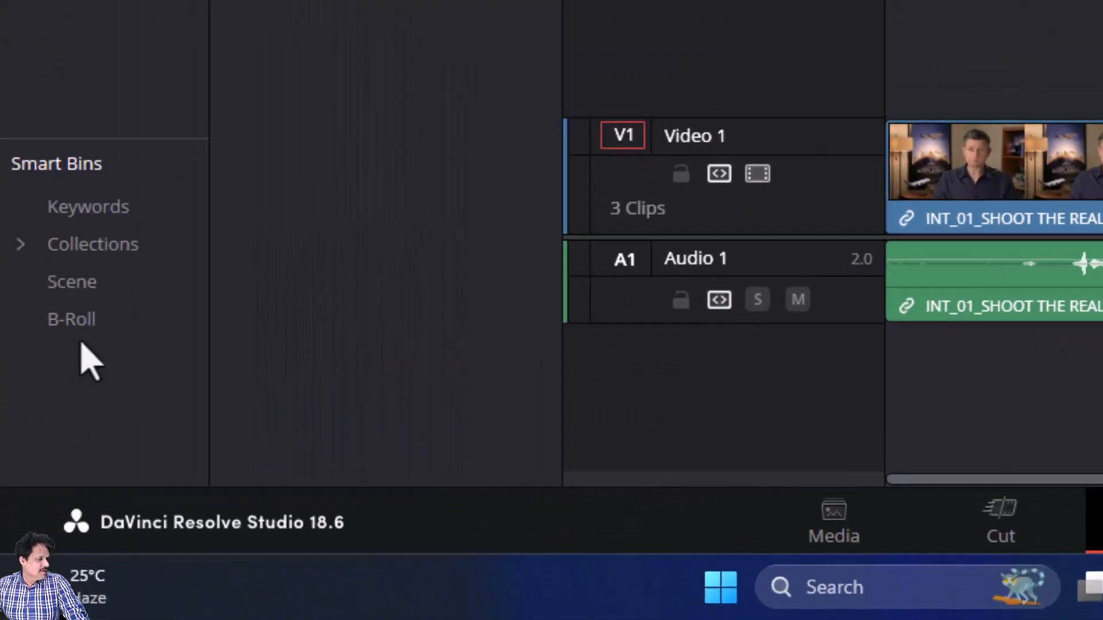
# Open the B-Roll smart bin, load AOA_01_A380 TAXI into the source viewer and play it.
pyautogui.click(93, 288)
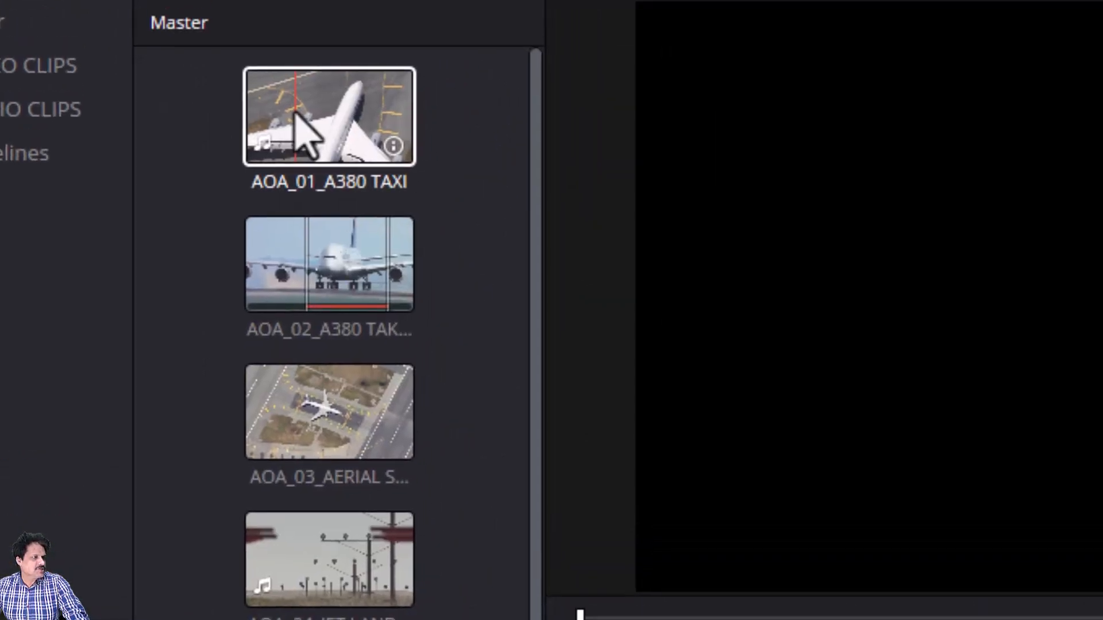
pyautogui.click(304, 131)
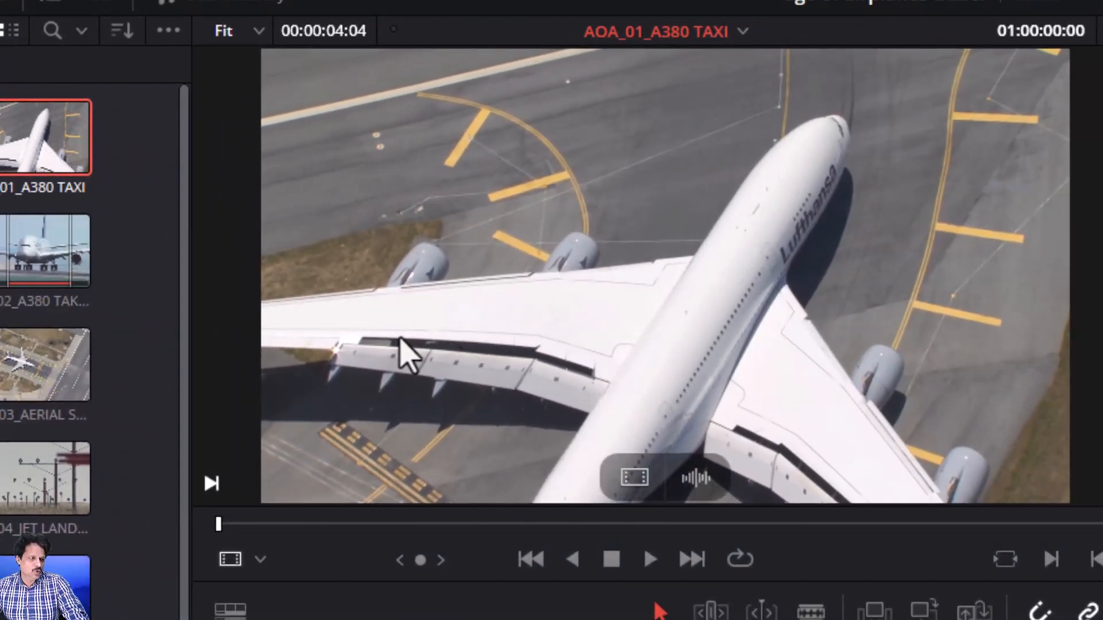
pyautogui.click(651, 562)
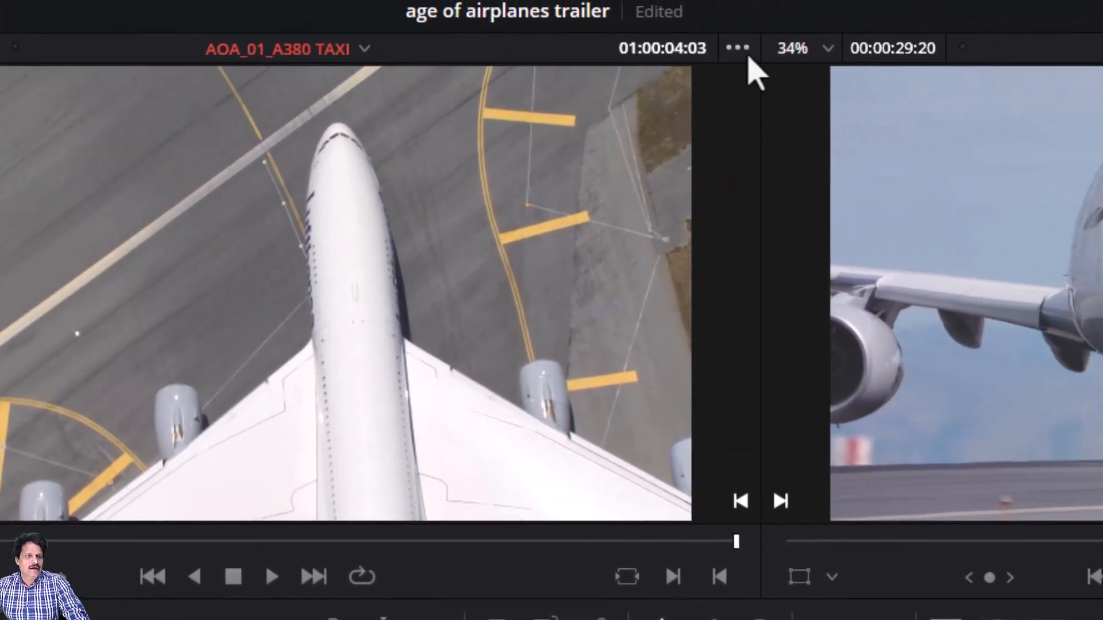
# Show the zoomed audio waveform in the source viewer and replay AOA_01_A380 TAXI.
pyautogui.click(1042, 35)
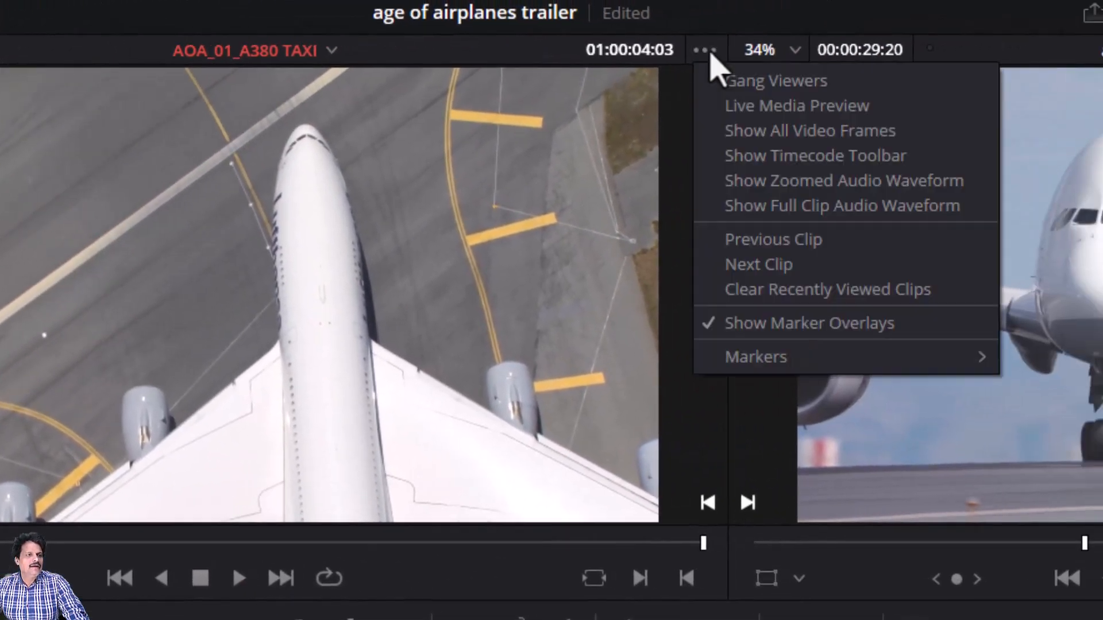
pyautogui.click(759, 180)
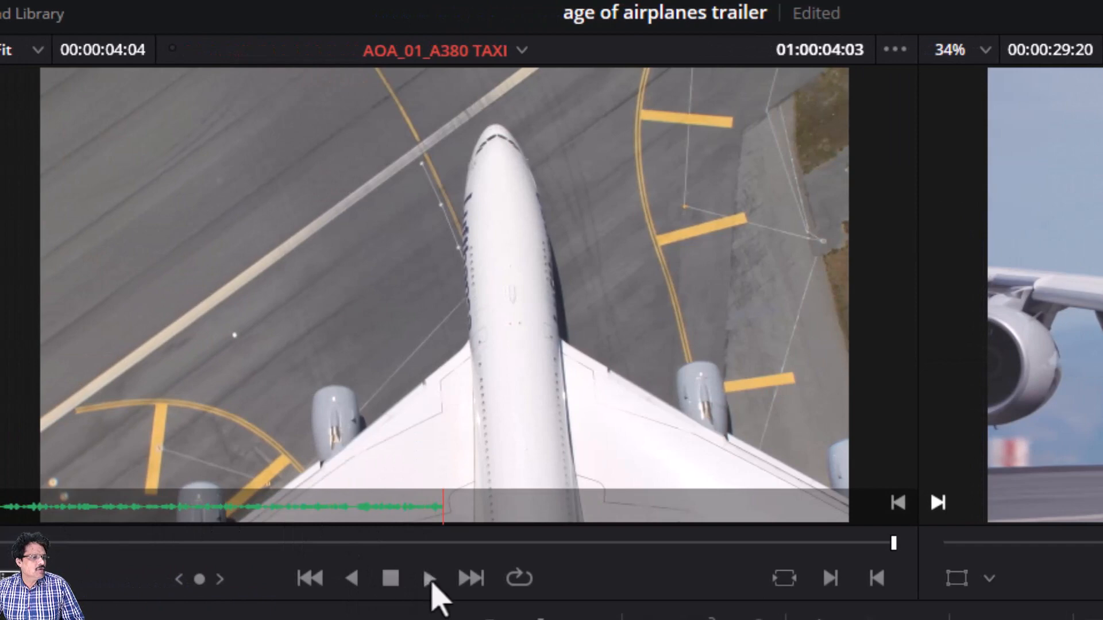
pyautogui.click(431, 582)
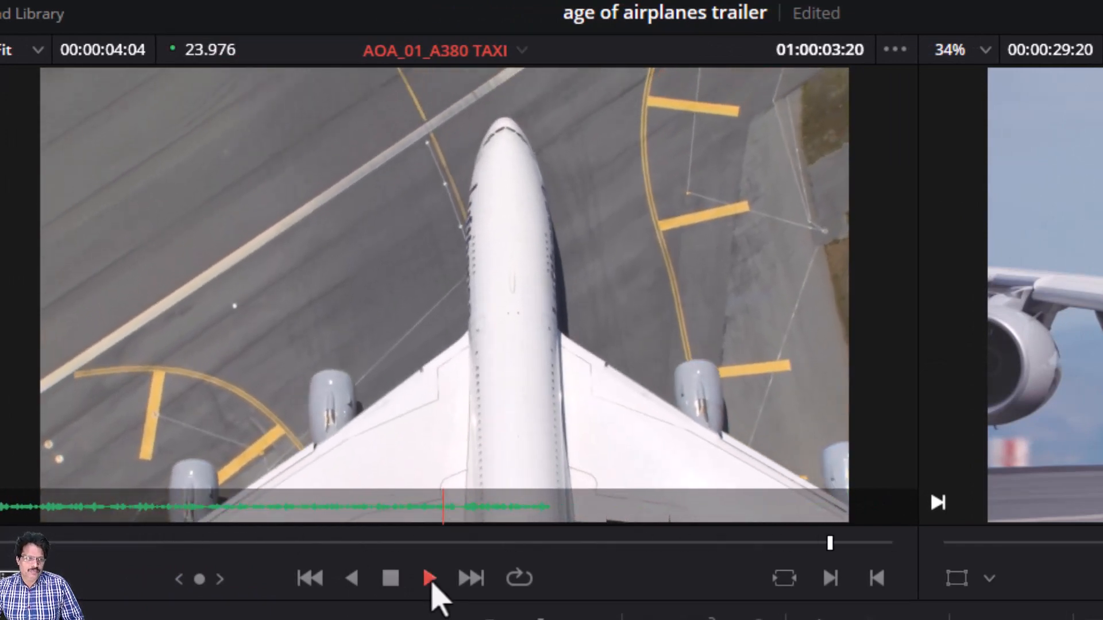
# Try inserting AOA_01_A380 TAXI with its audio at the playhead before AOA_02_A380 TAKEOFF, and take it back out.
pyautogui.moveTo(260, 375)
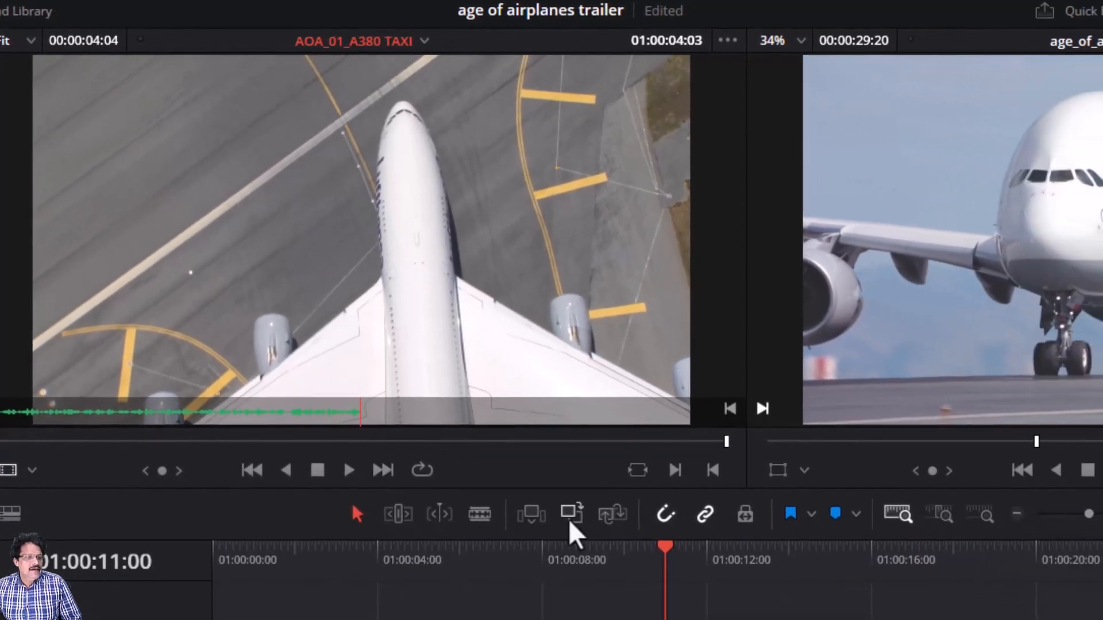
pyautogui.click(531, 514)
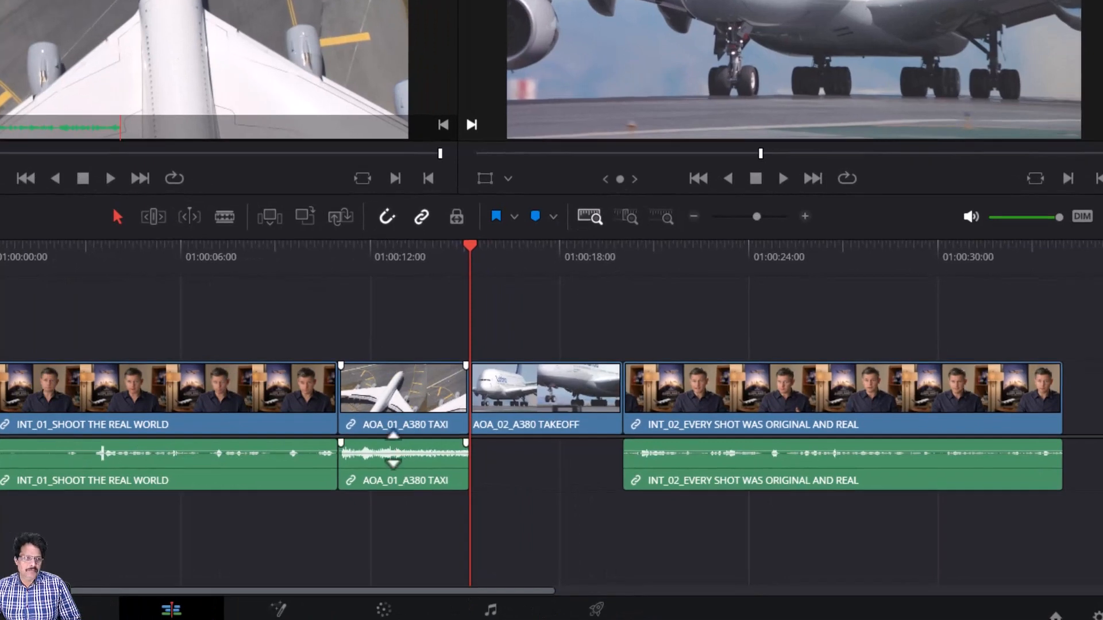
pyautogui.moveTo(220, 95)
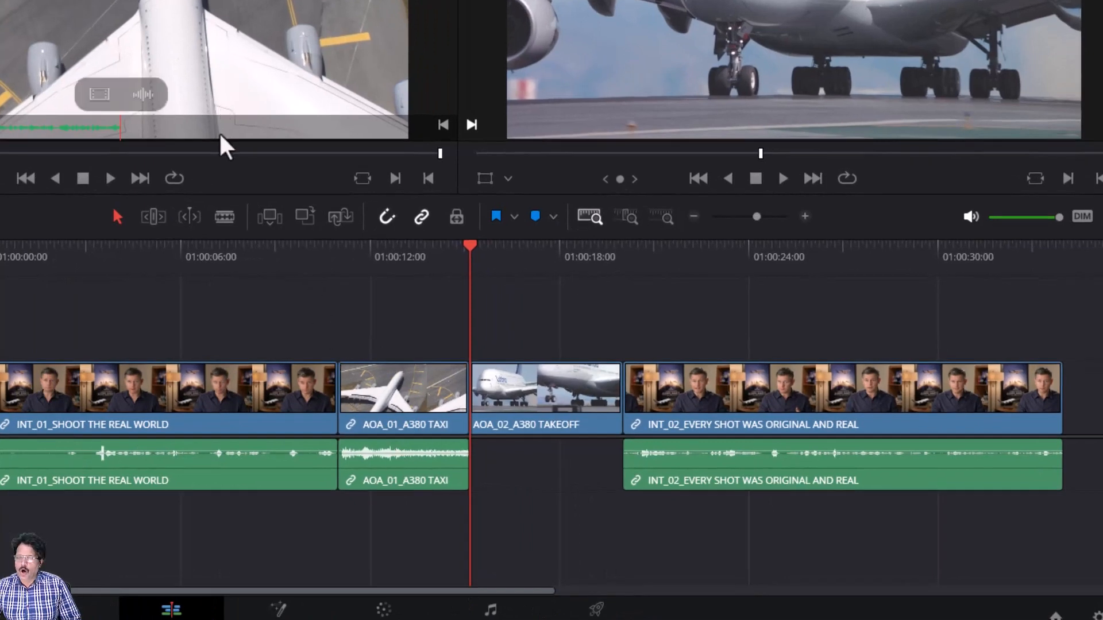
pyautogui.moveTo(389, 464)
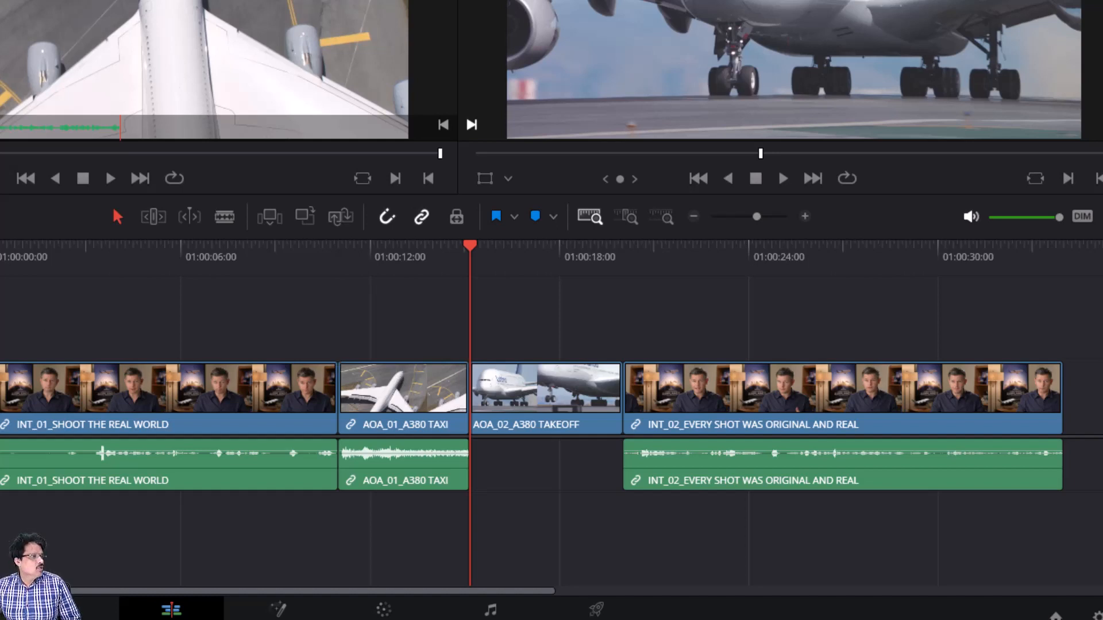
pyautogui.press('Delete')
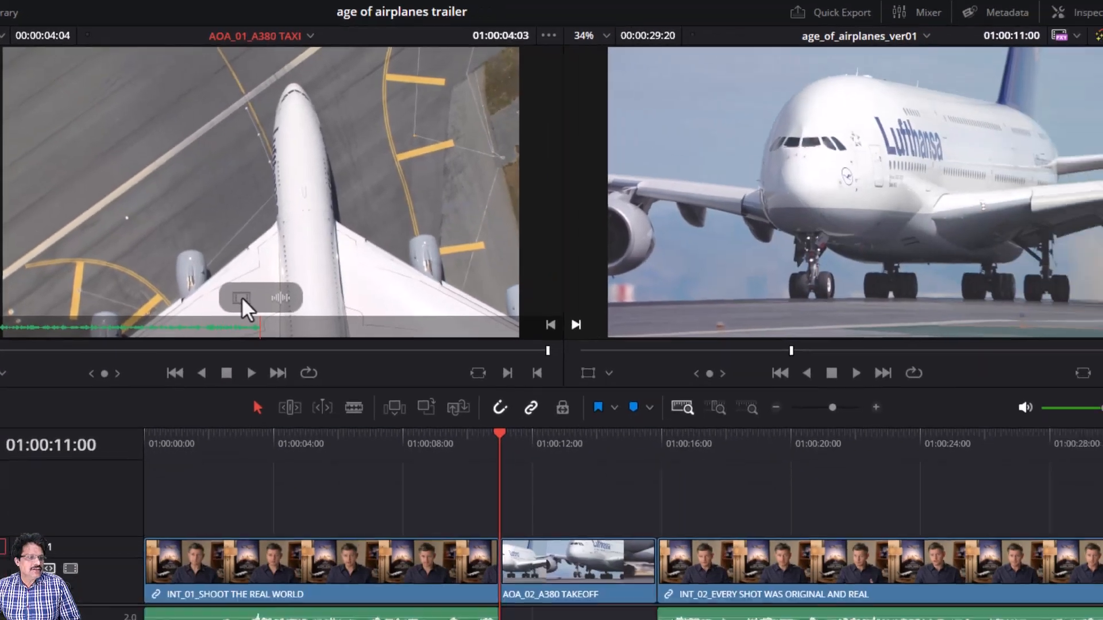
# Try inserting only the video of AOA_01_A380 TAXI at the playhead through the timeline viewer's Insert overlay, and undo that insert.
pyautogui.moveTo(242, 298); pyautogui.dragTo(883, 155)
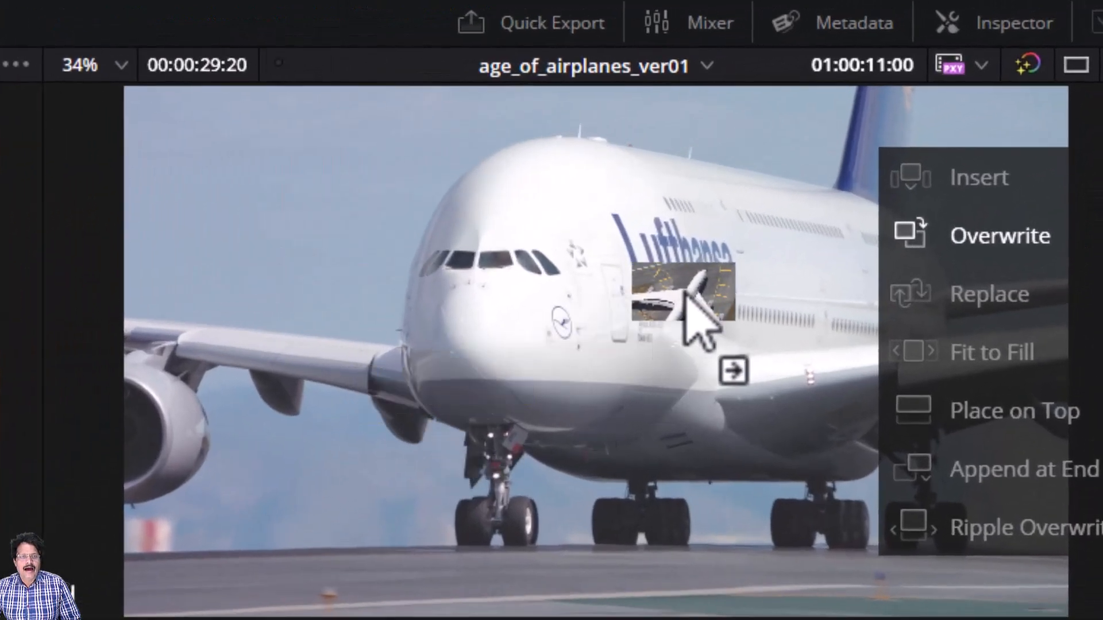
pyautogui.moveTo(685, 296); pyautogui.dragTo(970, 162)
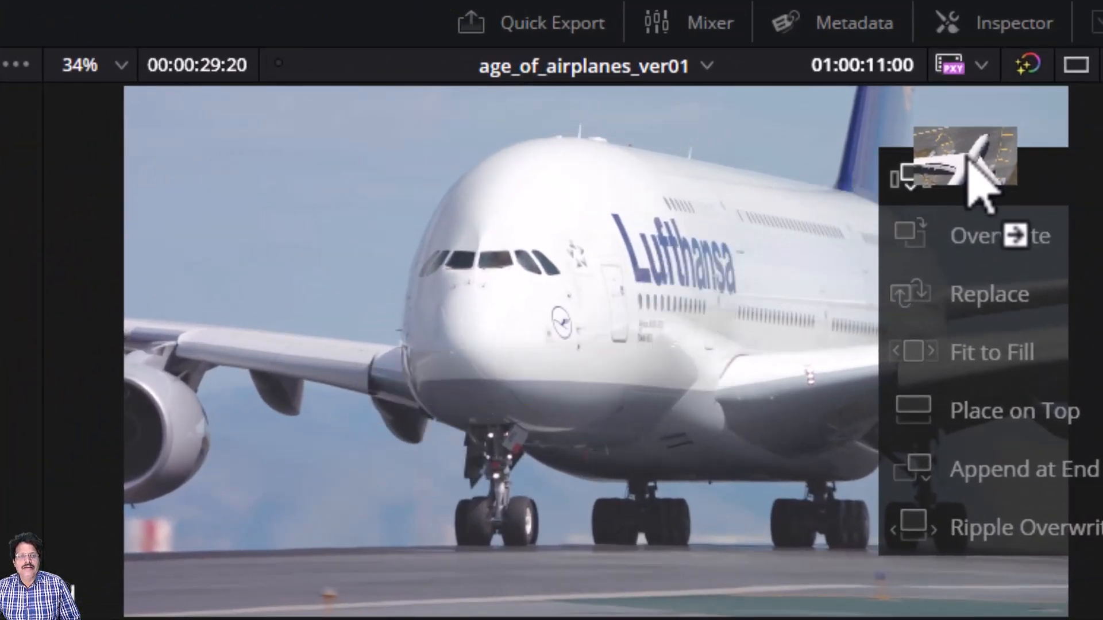
pyautogui.moveTo(967, 167); pyautogui.dragTo(907, 176)
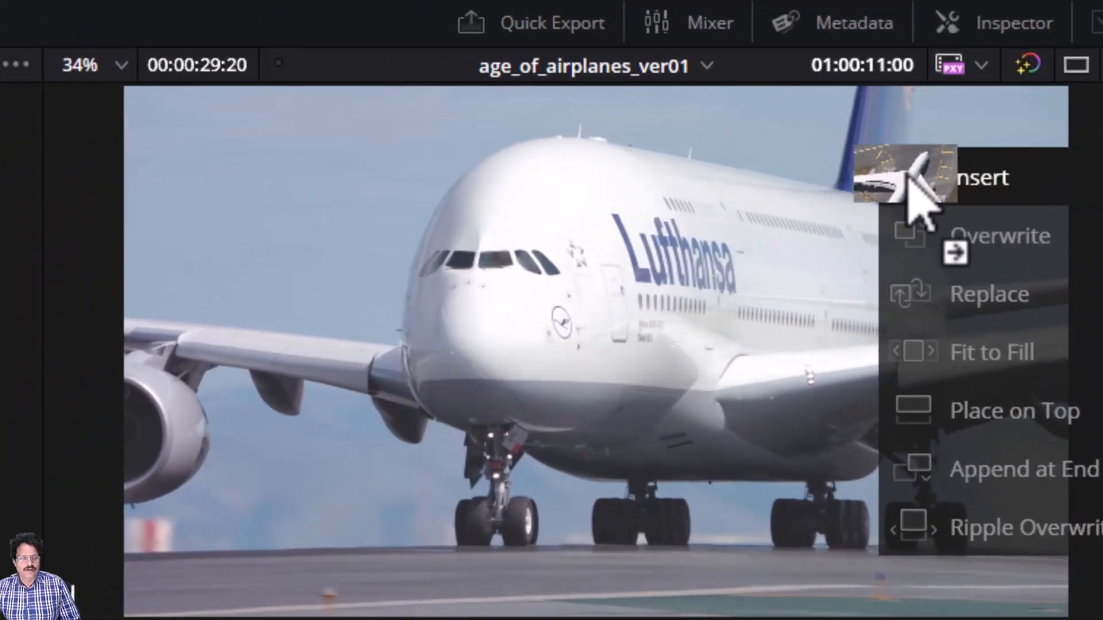
pyautogui.moveTo(908, 179); pyautogui.dragTo(909, 175)
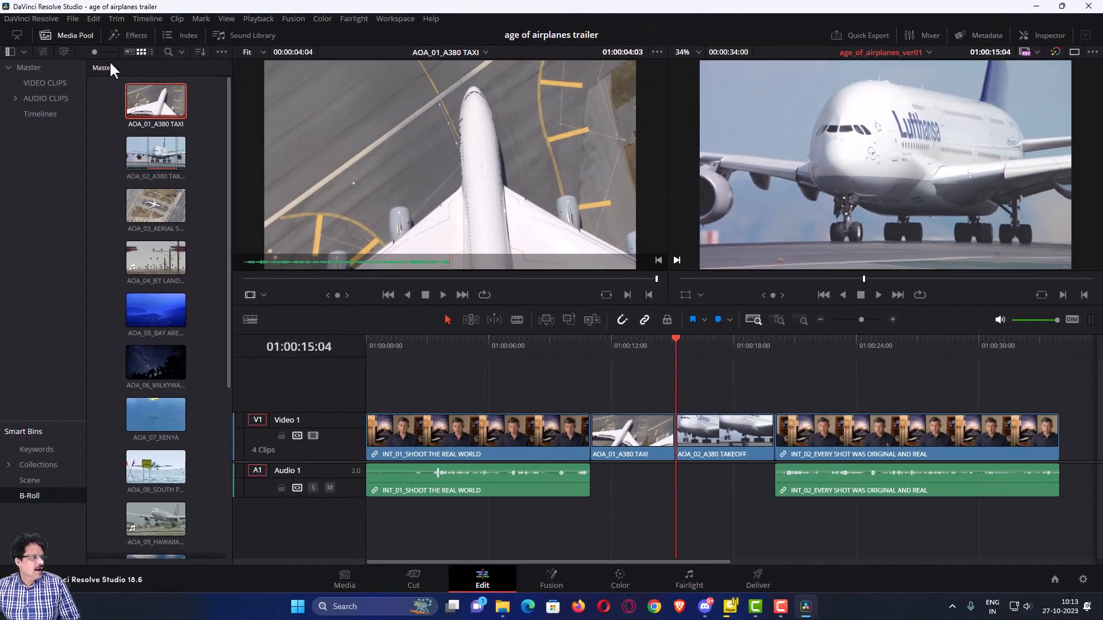
pyautogui.click(92, 20)
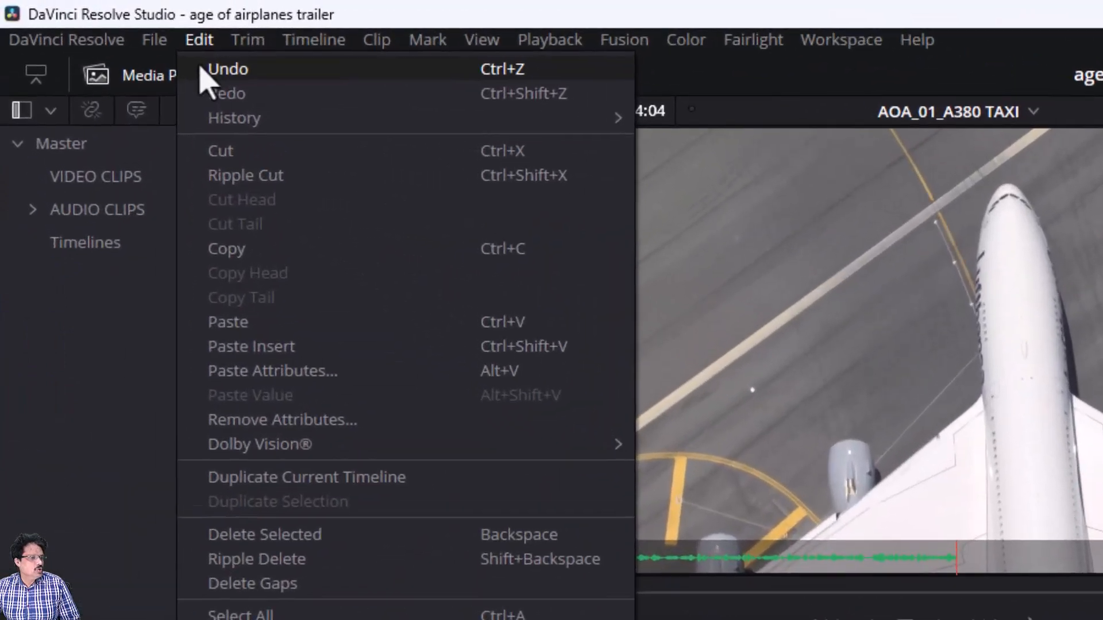
pyautogui.click(94, 31)
# Disable the A1 destination track and insert AOA_01_A380 TAXI as video only on Video 1 at 01:00:11:00.
pyautogui.moveTo(833, 462)
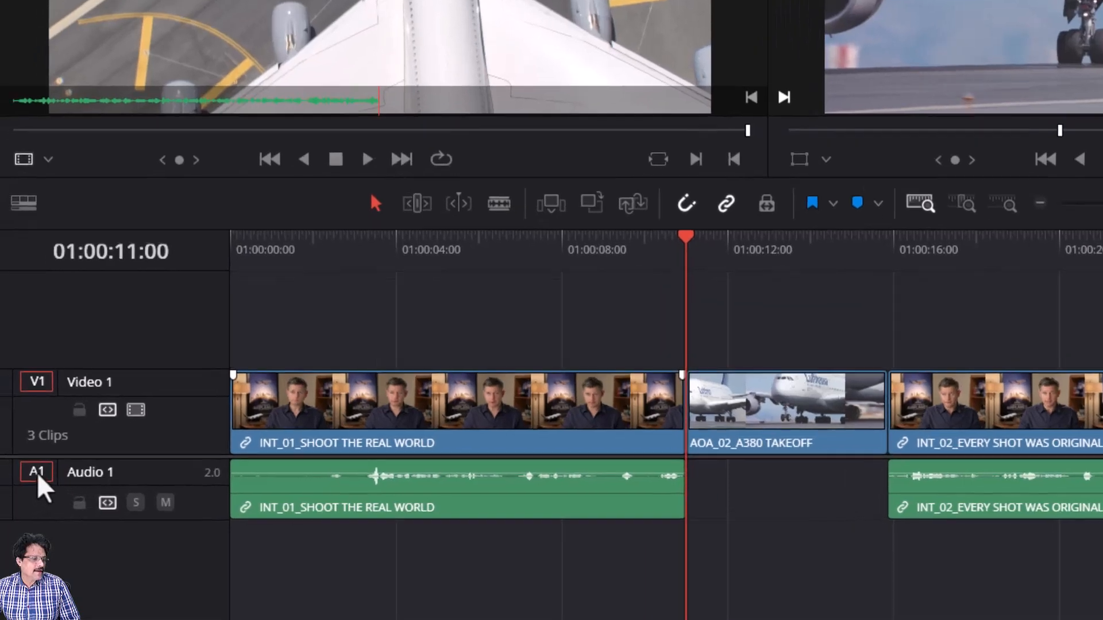
pyautogui.click(37, 472)
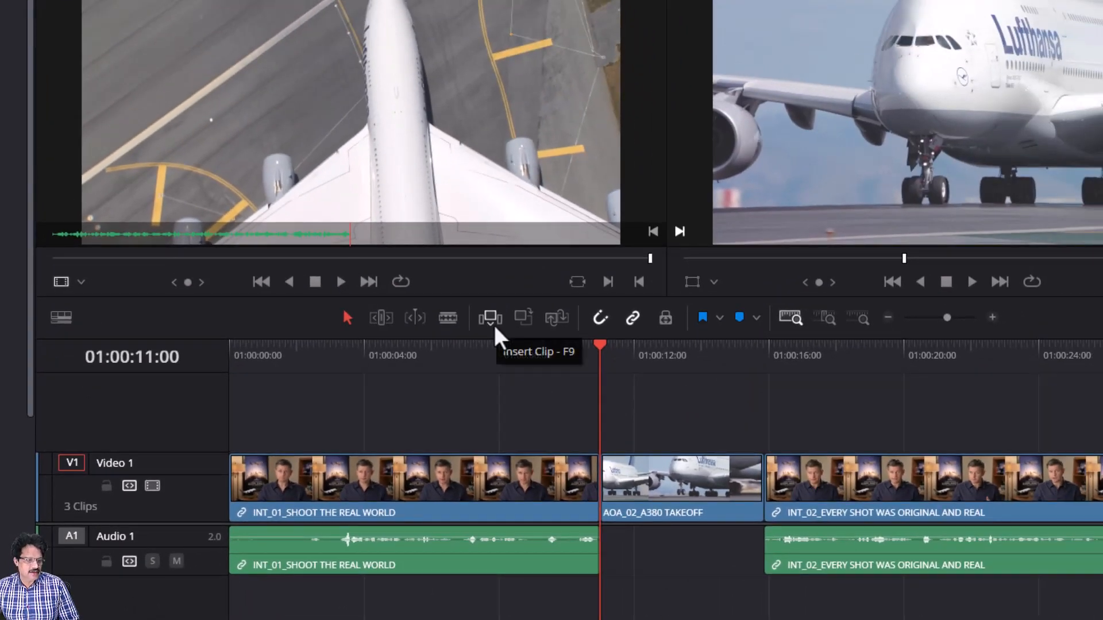
pyautogui.click(493, 325)
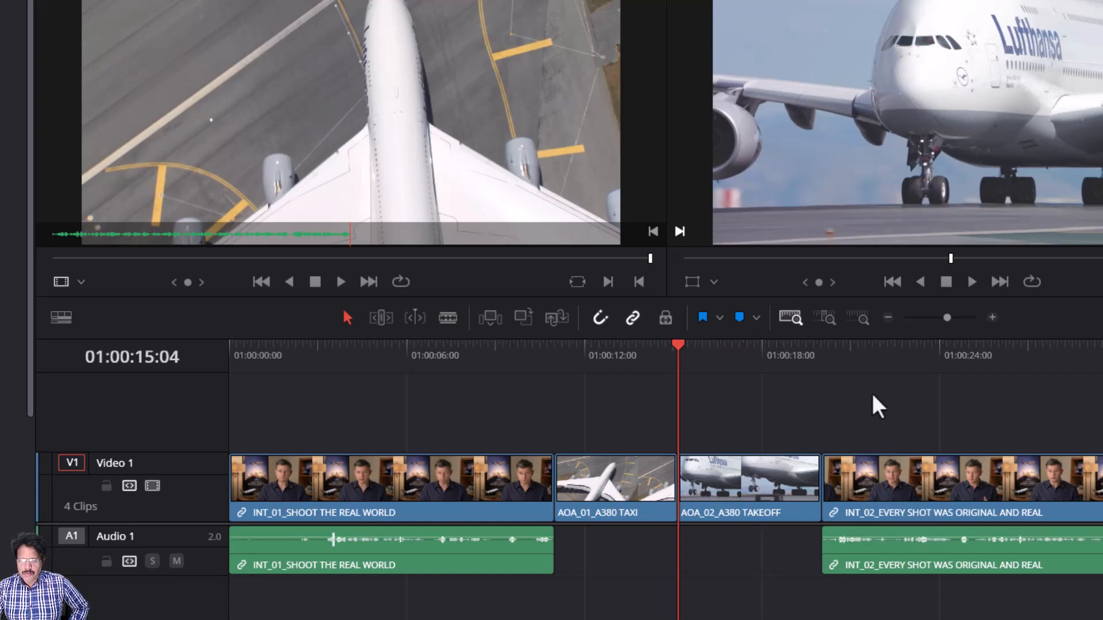
# Play the timeline from the start of INT_02_EVERY SHOT WAS ORIGINAL AND REAL and stop at about 01:00:24:06.
pyautogui.press('Down')
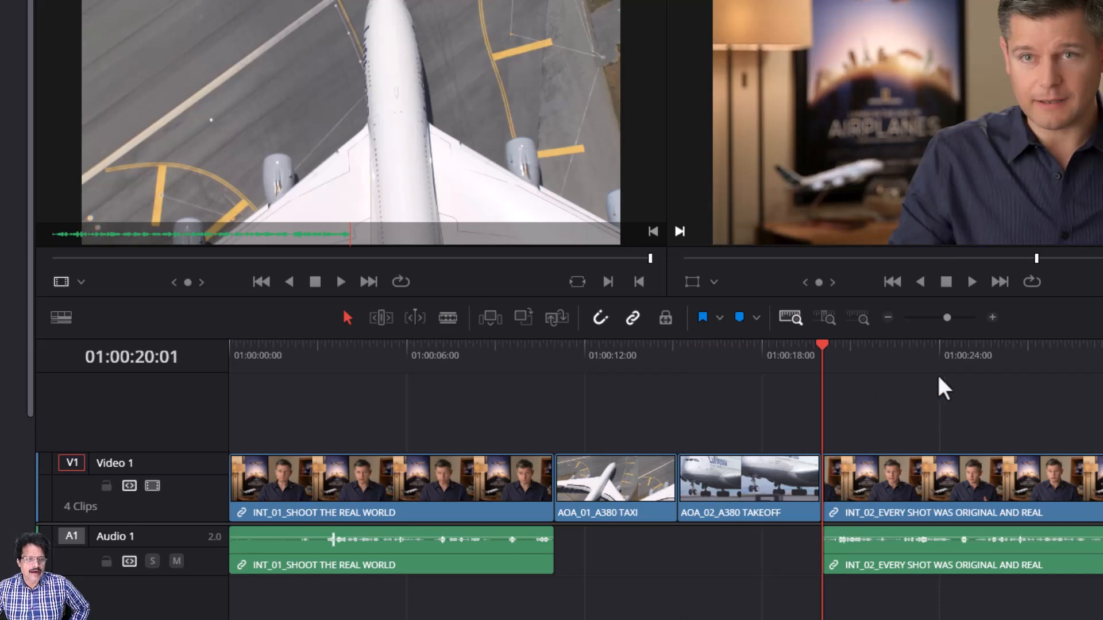
pyautogui.click(970, 280)
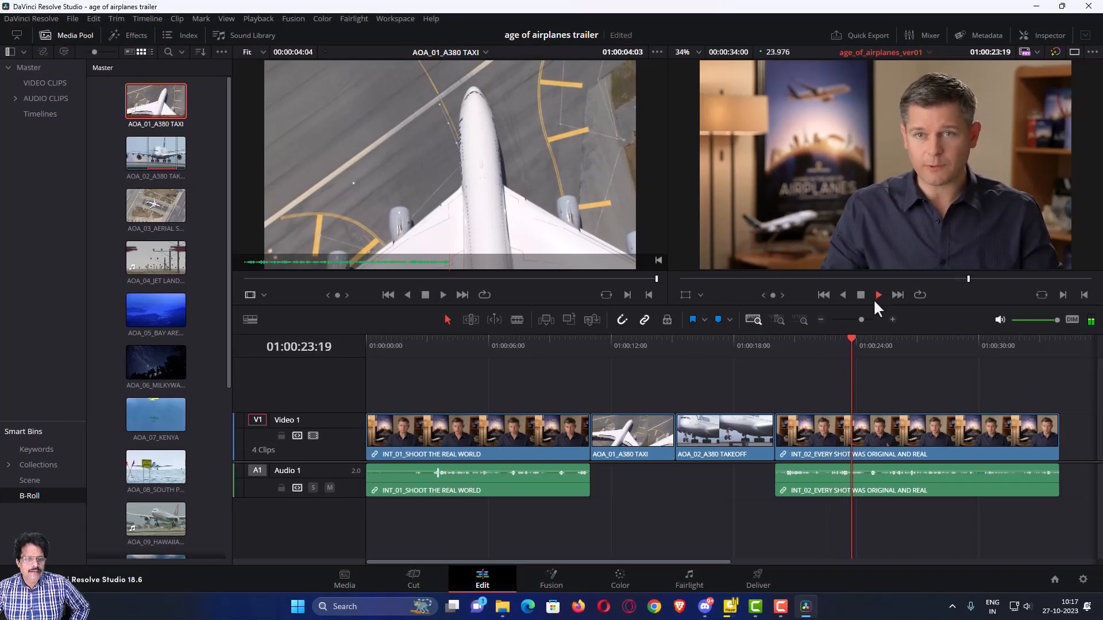
pyautogui.click(861, 295)
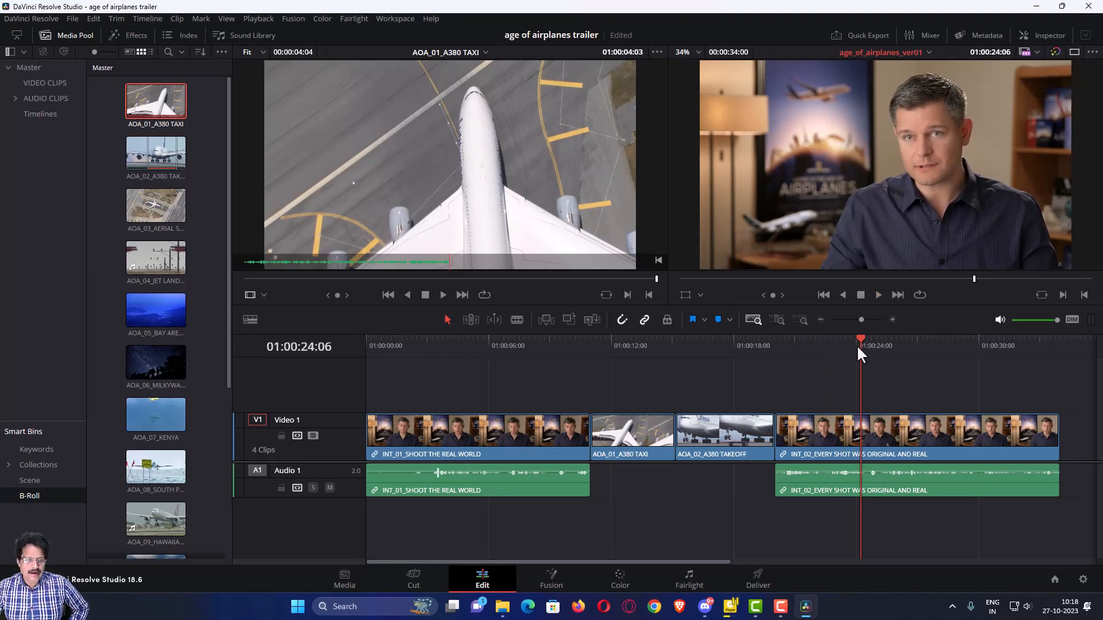
# Replay INT_02_EVERY SHOT WAS ORIGINAL AND REAL from its start, park the playhead at 01:00:22:11, and show the timeline at Detail Zoom.
pyautogui.click(774, 345)
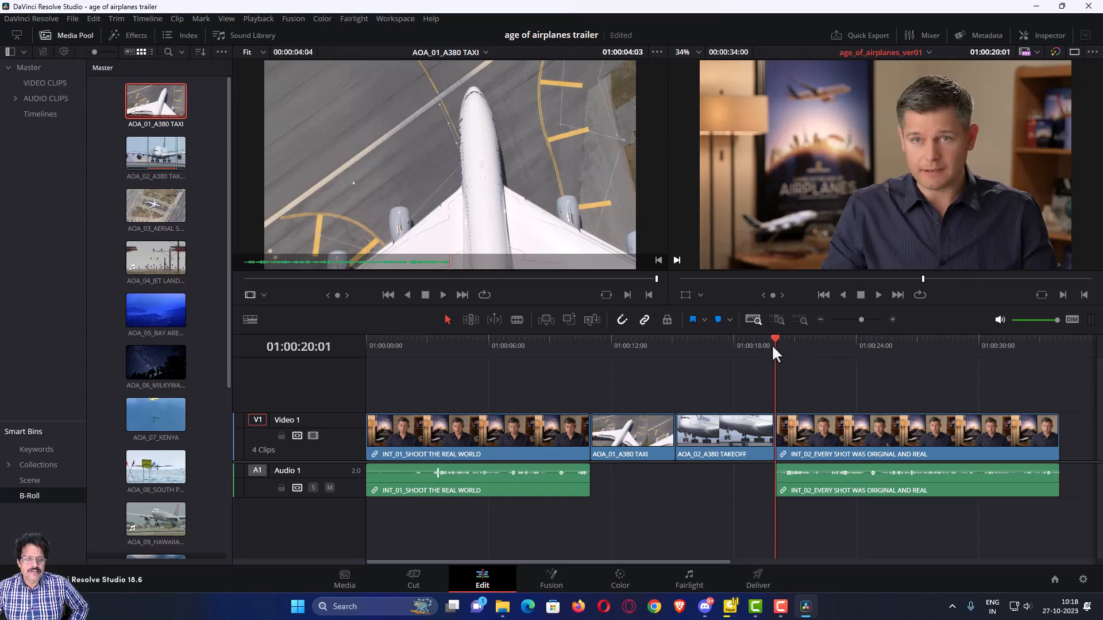
pyautogui.click(877, 295)
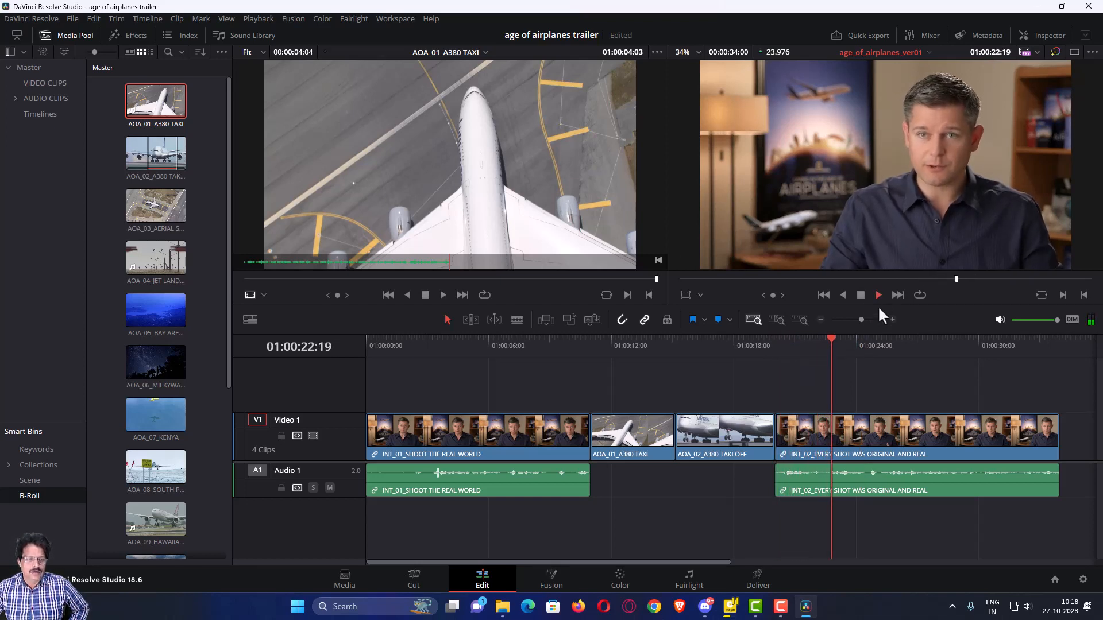
pyautogui.click(862, 296)
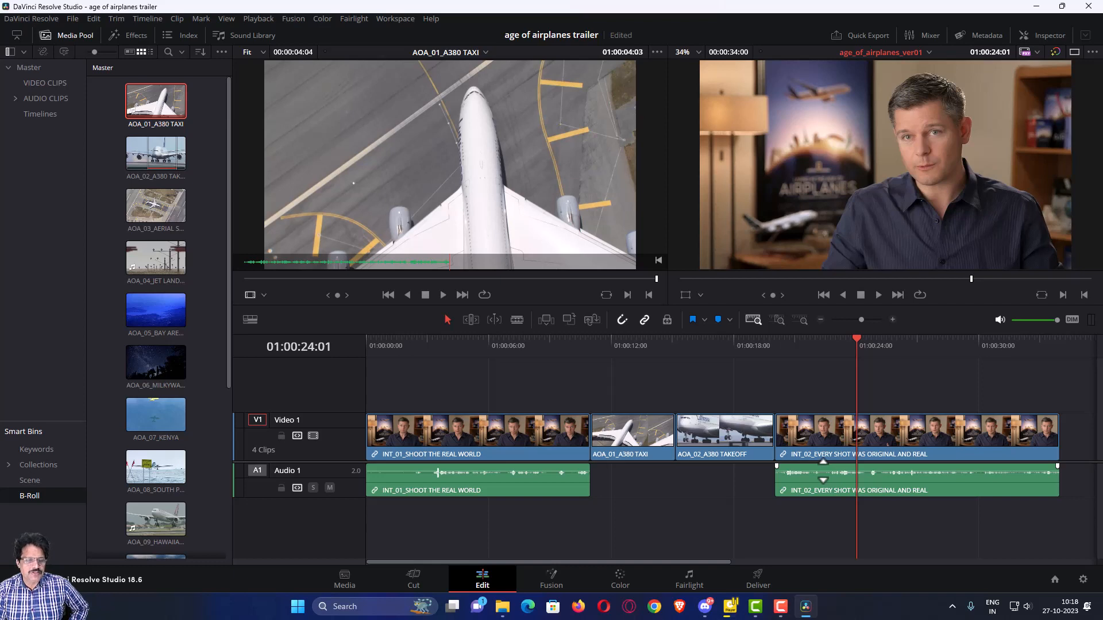
pyautogui.press('j')
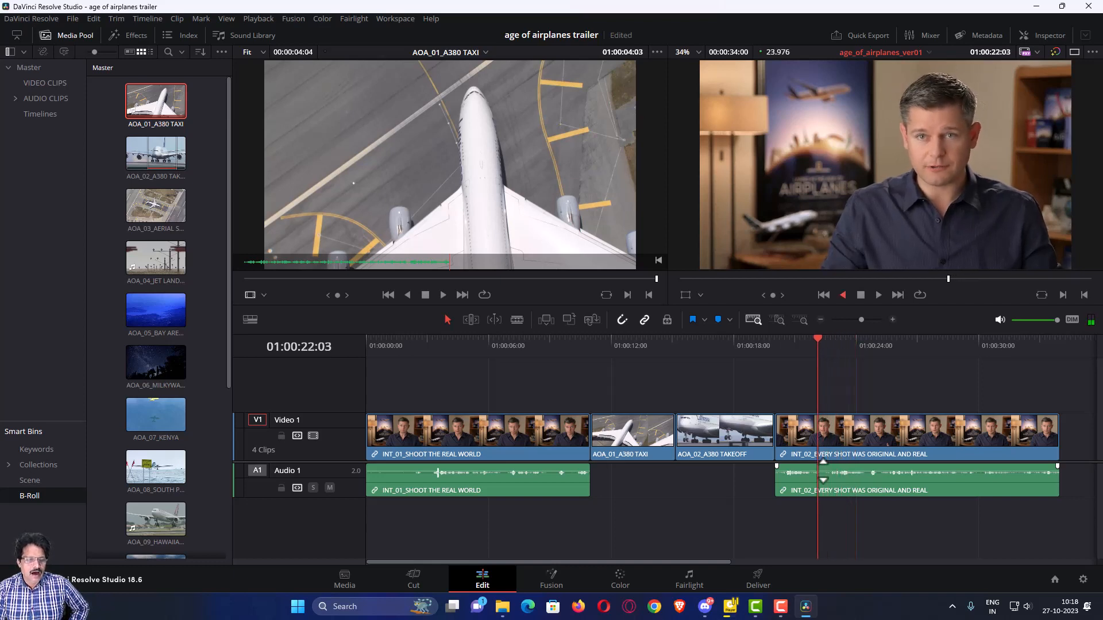
pyautogui.press('k')
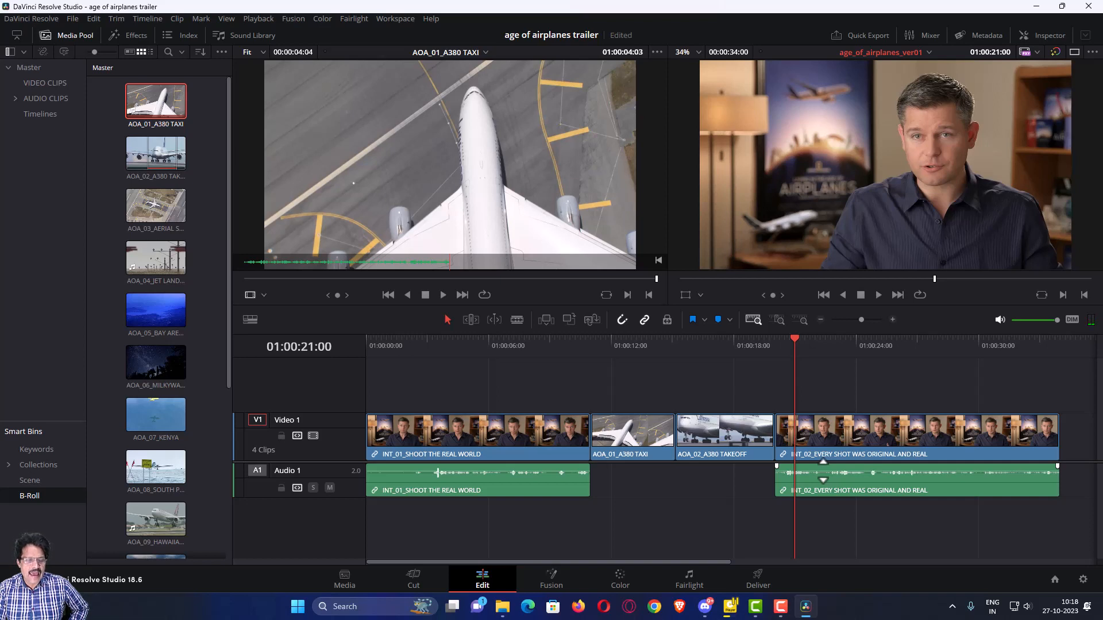
pyautogui.press('l')
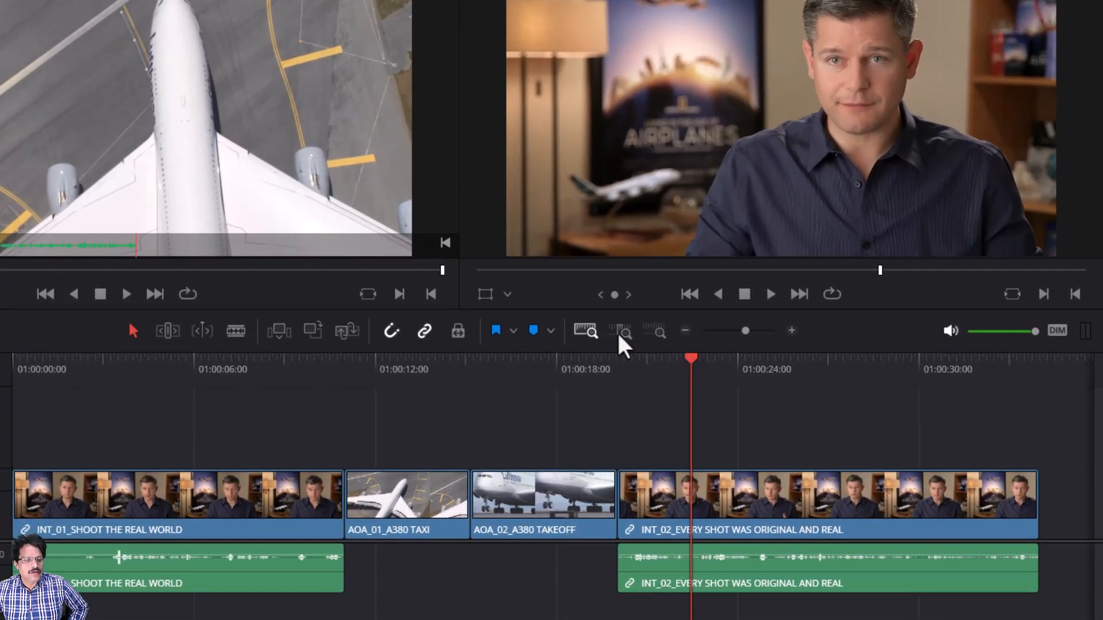
pyautogui.click(620, 336)
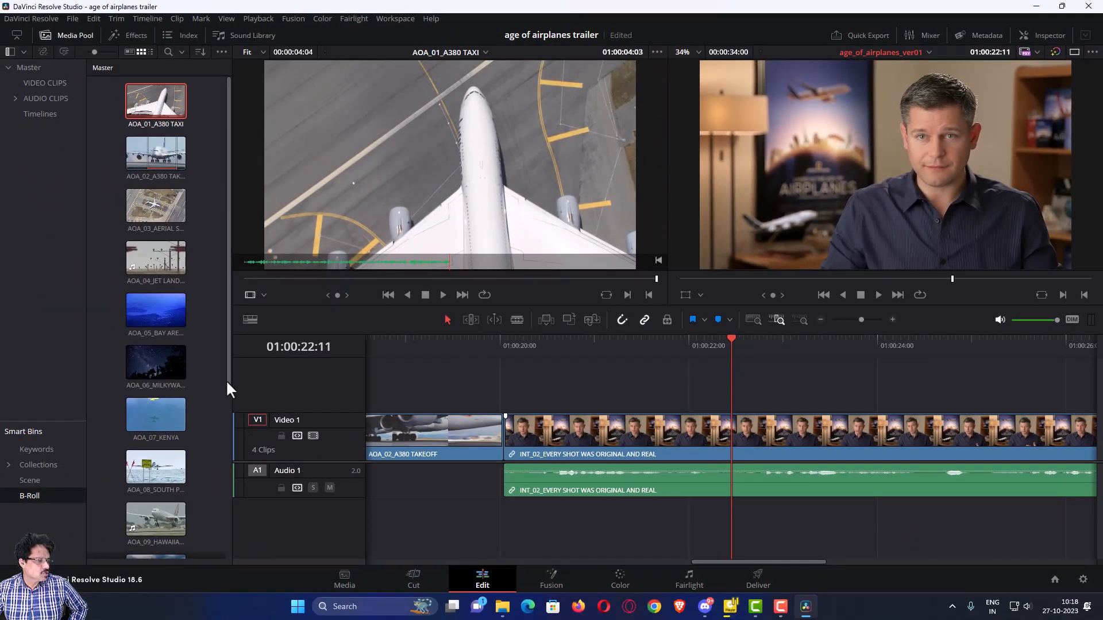
# Load AOA_10_MALDIVES from the B-Roll bin into the source viewer, play it, and stop at 01:00:40:07 on the seaplane.
pyautogui.moveTo(226, 380); pyautogui.dragTo(222, 538)
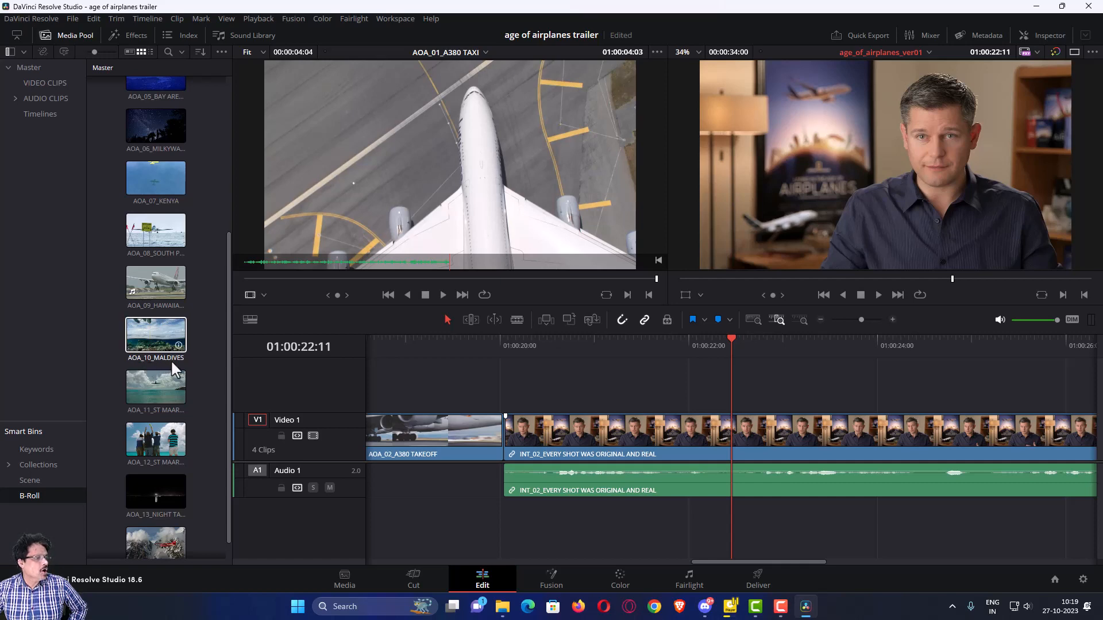
pyautogui.doubleClick(154, 329)
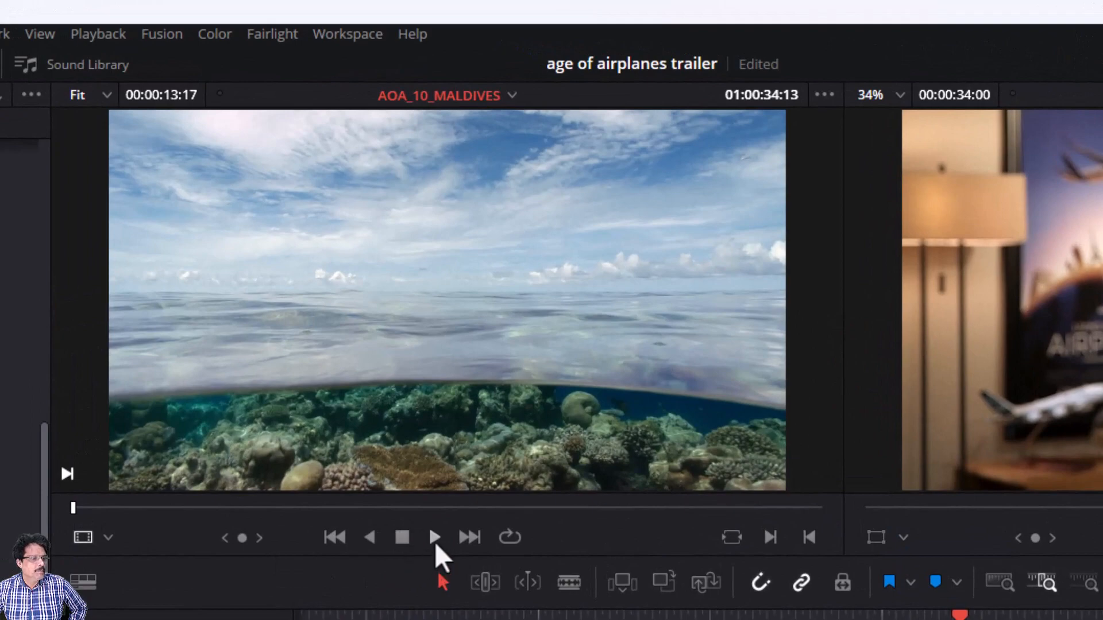
pyautogui.click(436, 541)
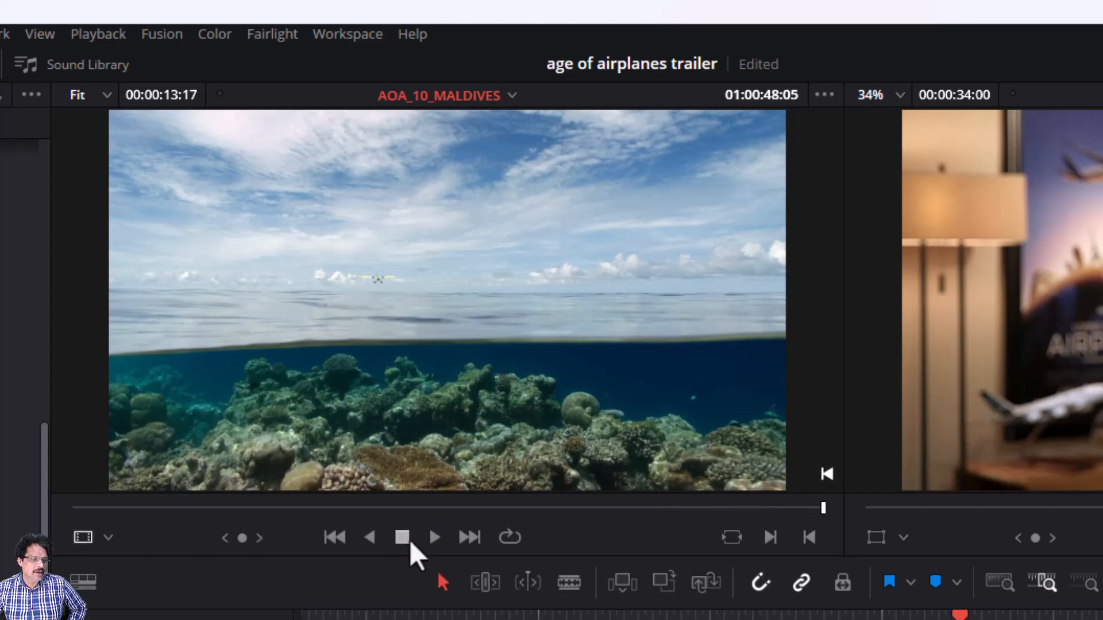
pyautogui.click(433, 540)
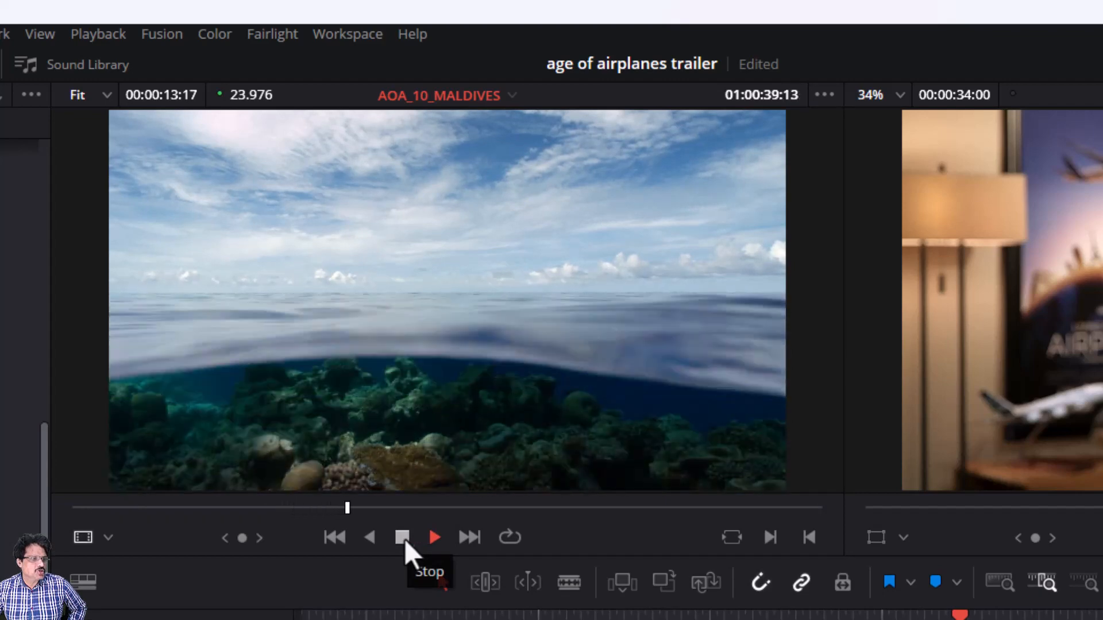
pyautogui.click(403, 537)
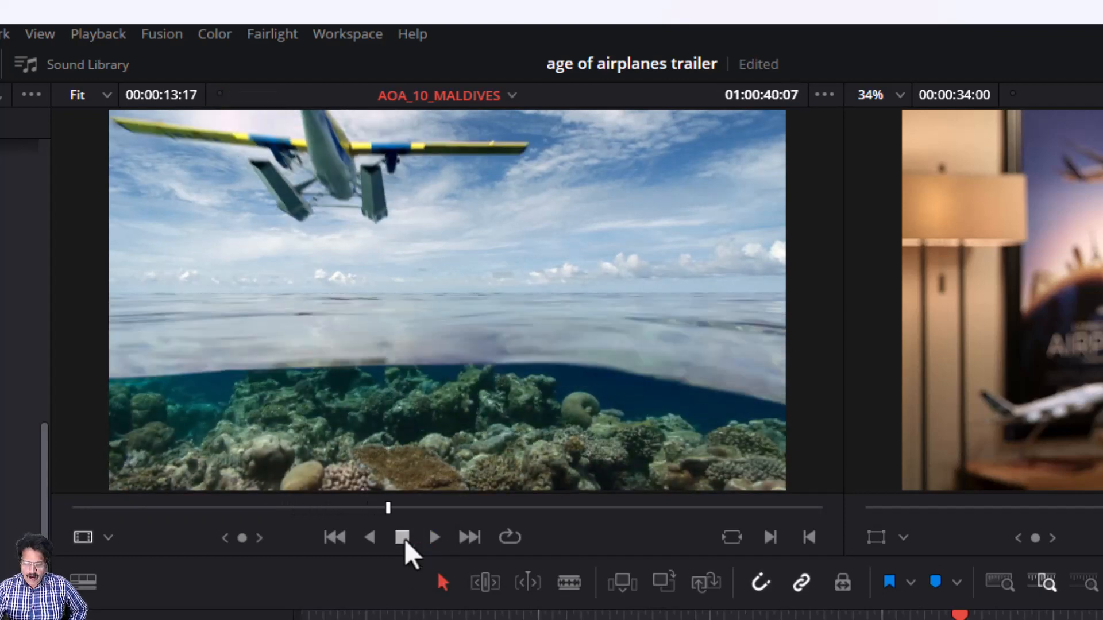
# Back the source clip up to 01:00:39:07, just before the seaplane enters, and mark the In point there.
pyautogui.press('j')
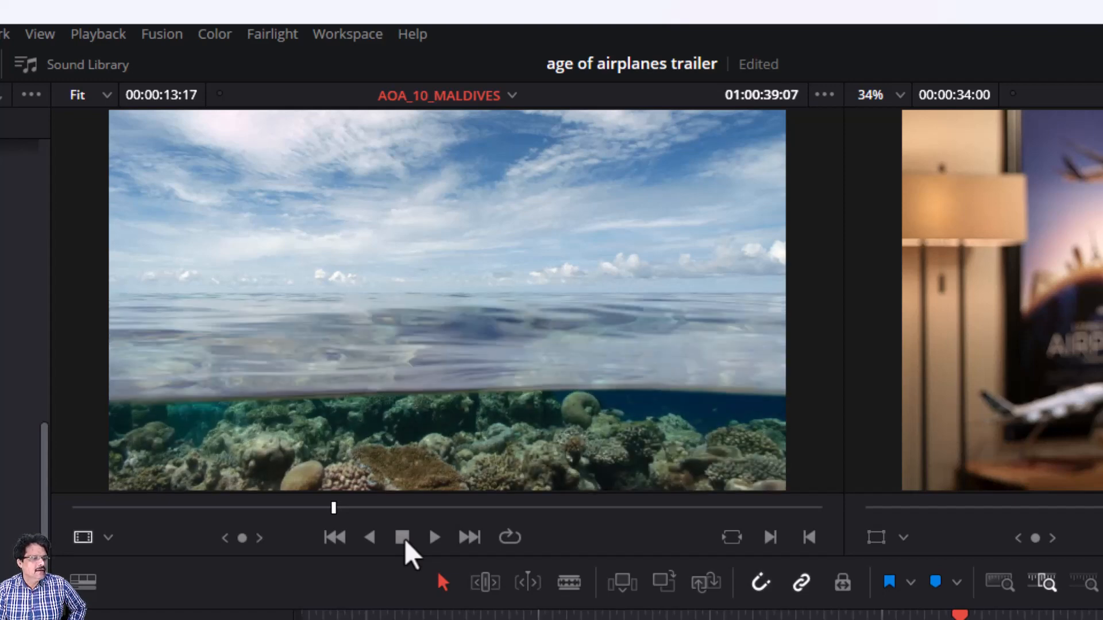
pyautogui.press('Right')
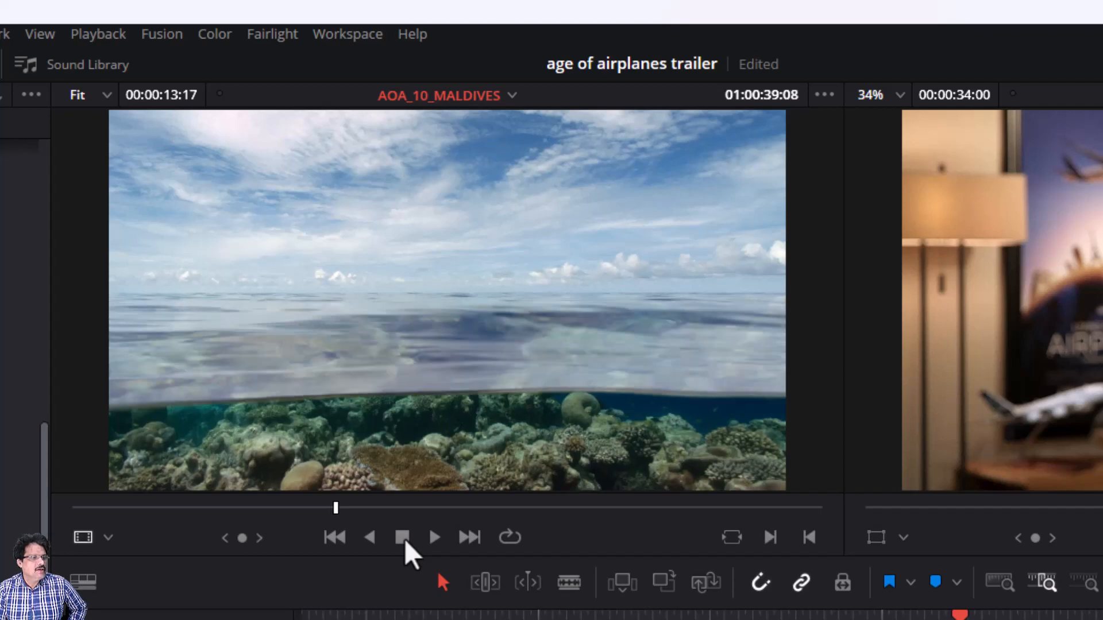
pyautogui.press('Right')
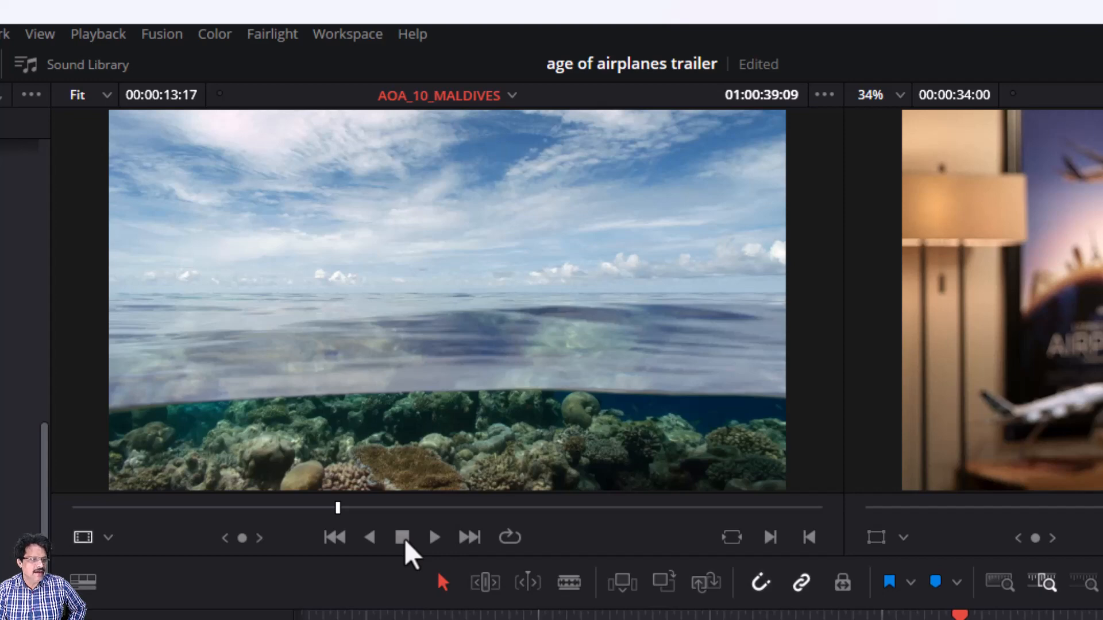
pyautogui.press('Left')
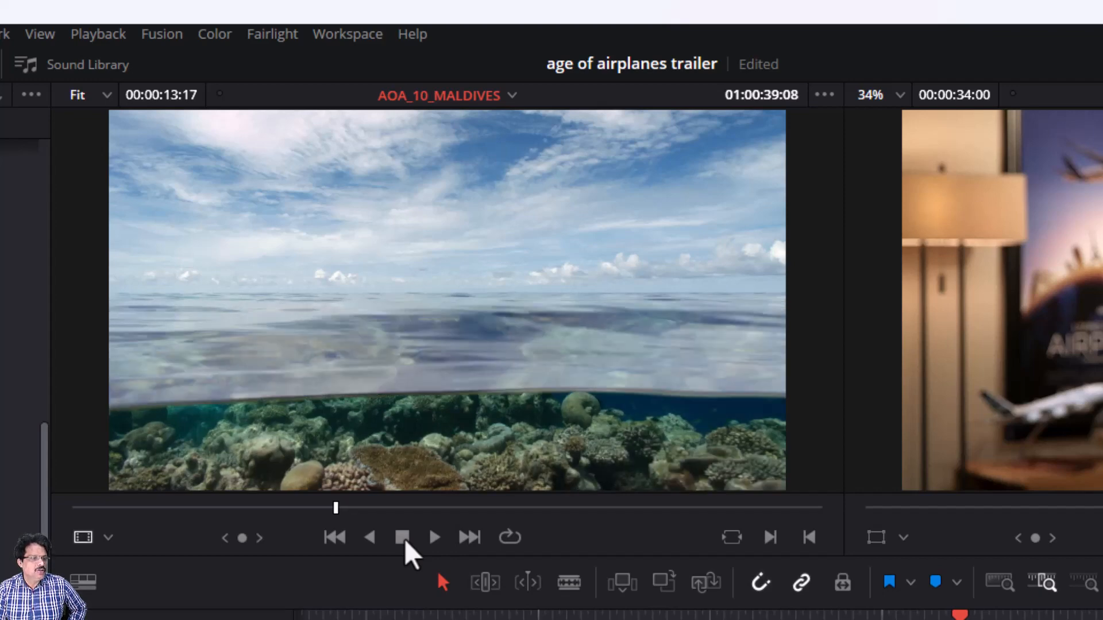
pyautogui.press('Left')
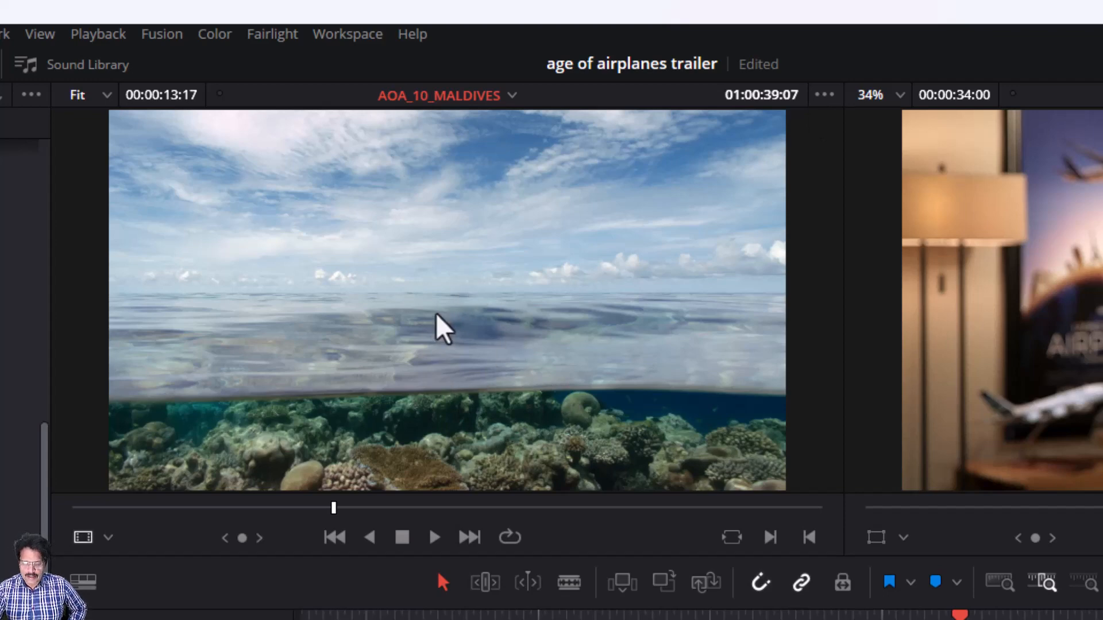
pyautogui.press('i')
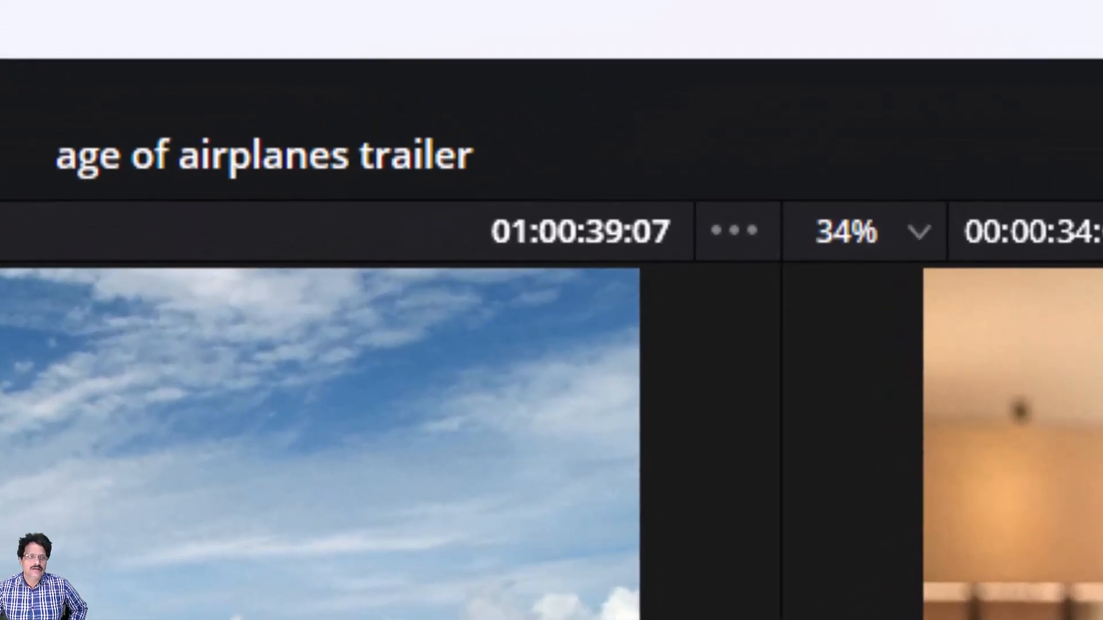
# Move the source playhead forward 3 seconds with the timecode offset +03:00 and mark the Out point.
pyautogui.click(561, 234)
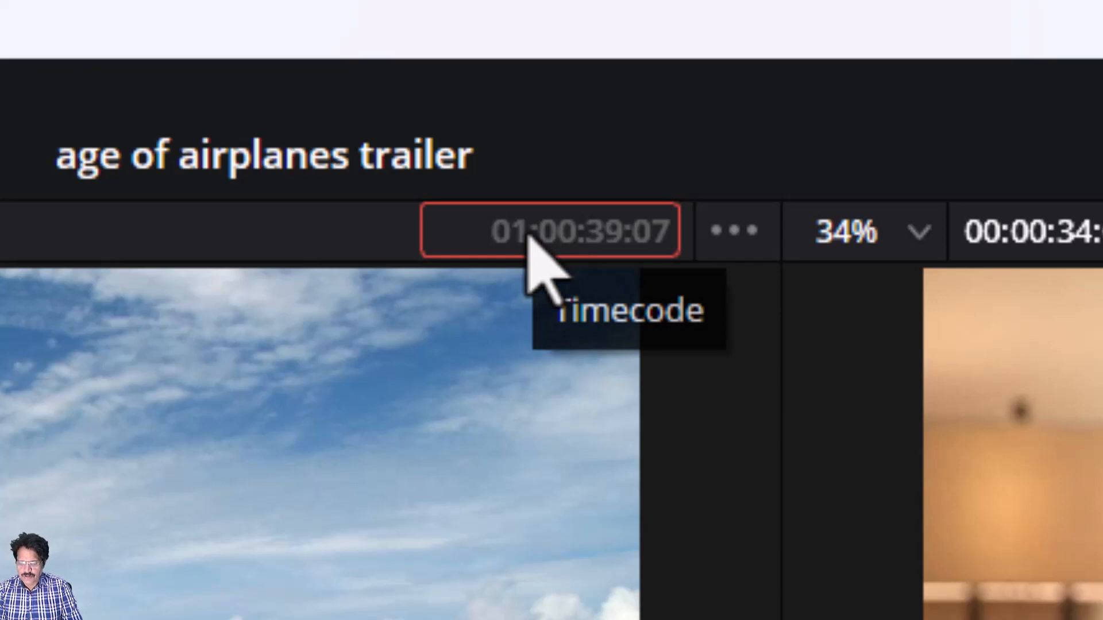
pyautogui.write('+00')
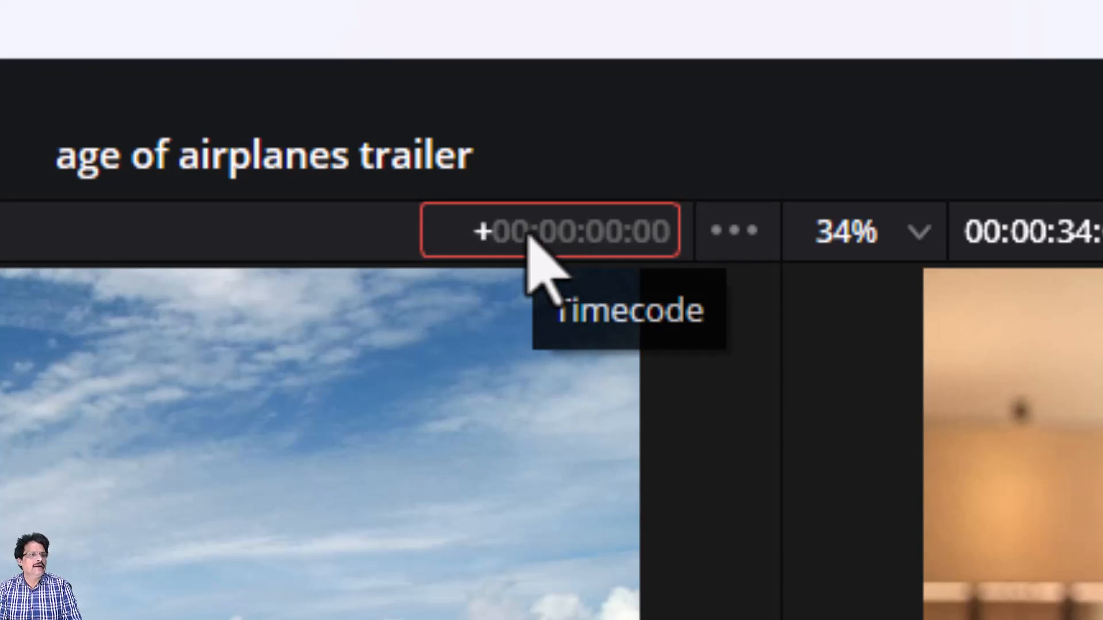
pyautogui.write('3')
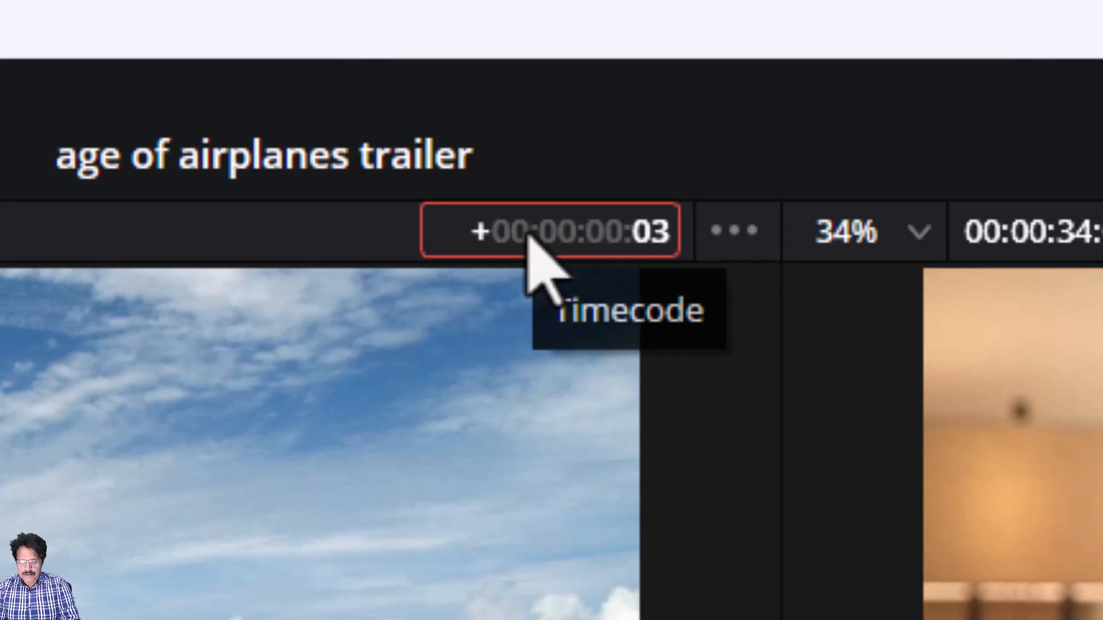
pyautogui.write('00')
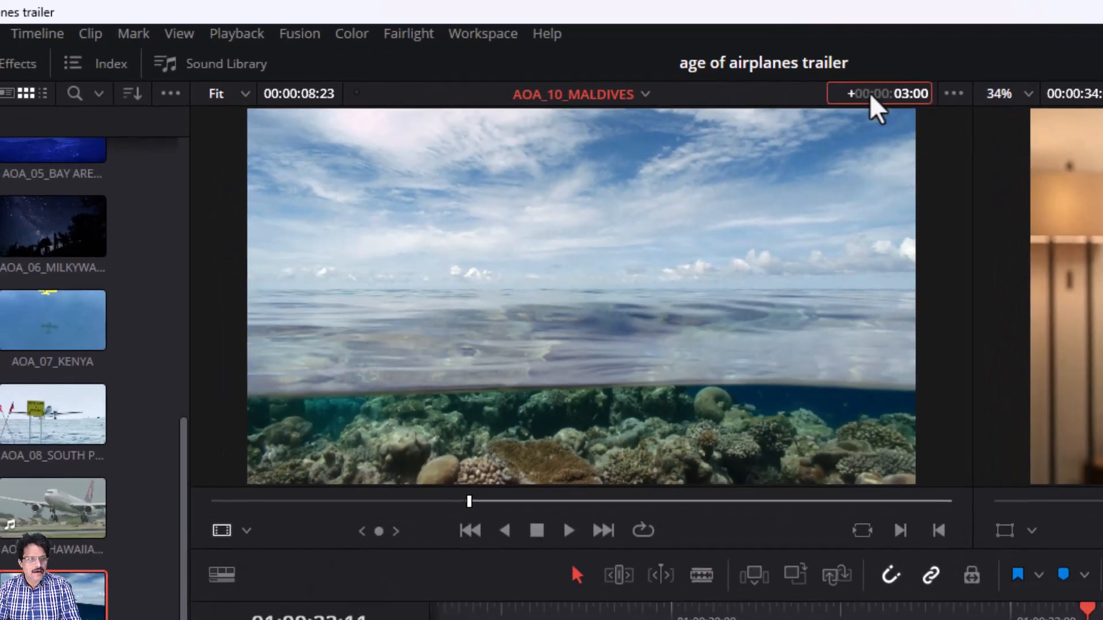
pyautogui.press('Return')
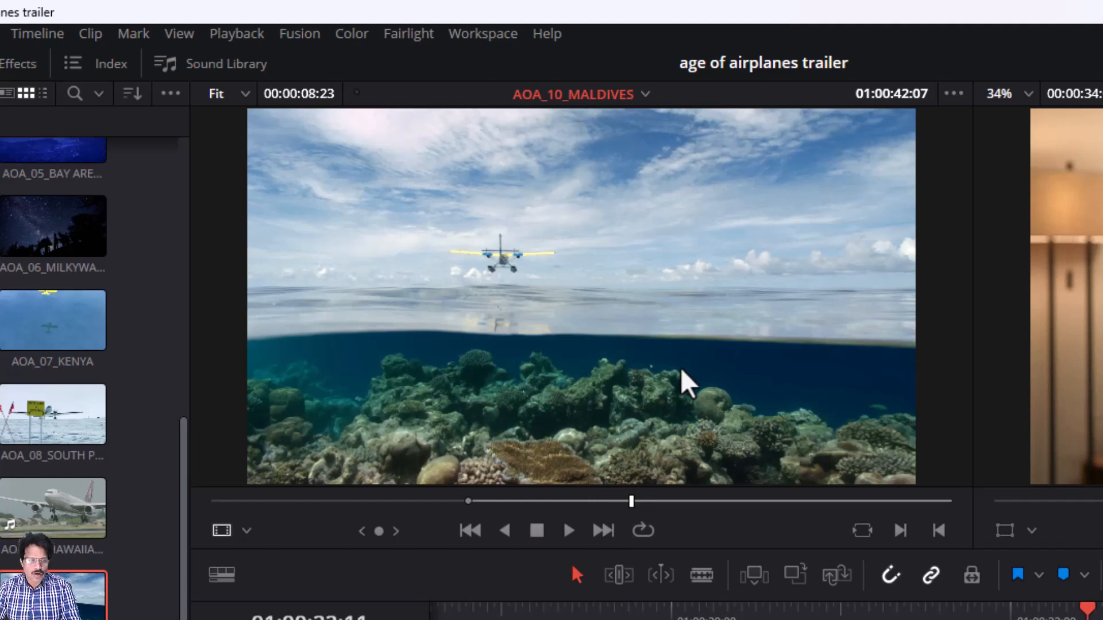
pyautogui.press('o')
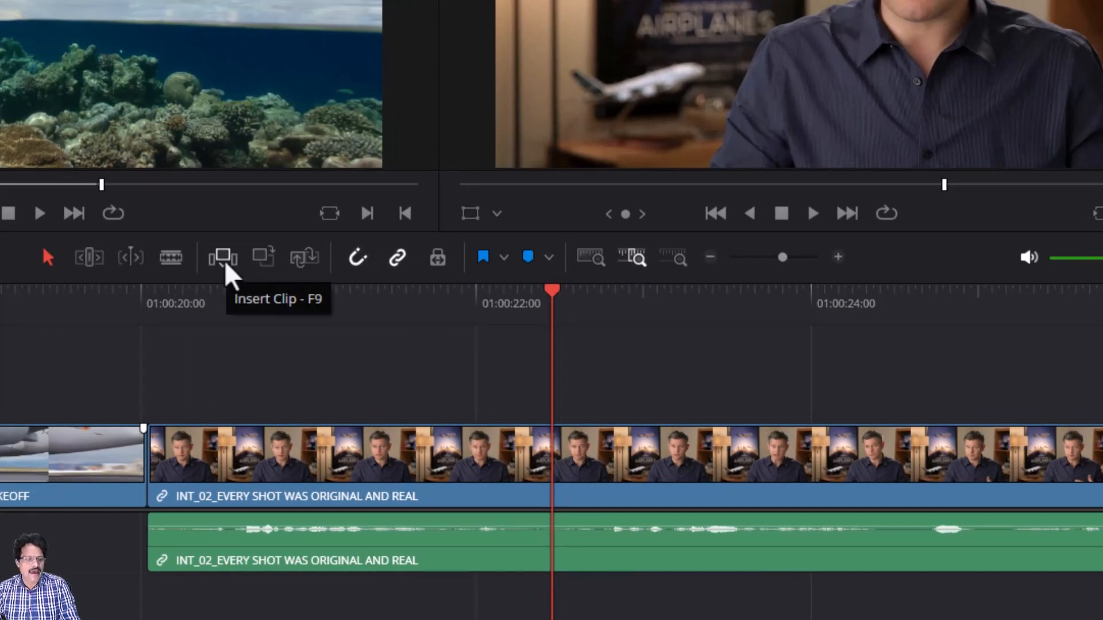
# Insert the marked range of AOA_10_MALDIVES as video only on Video 1 at 01:00:22:11, splitting the INT_02 clip.
pyautogui.click(224, 259)
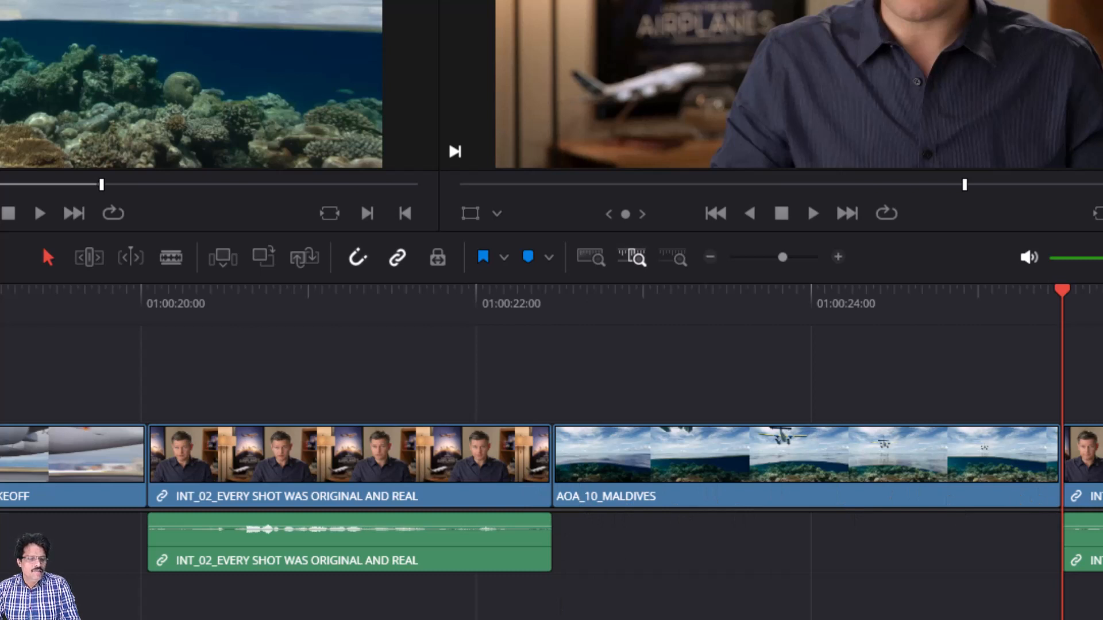
pyautogui.hscroll(3, 551, 452)
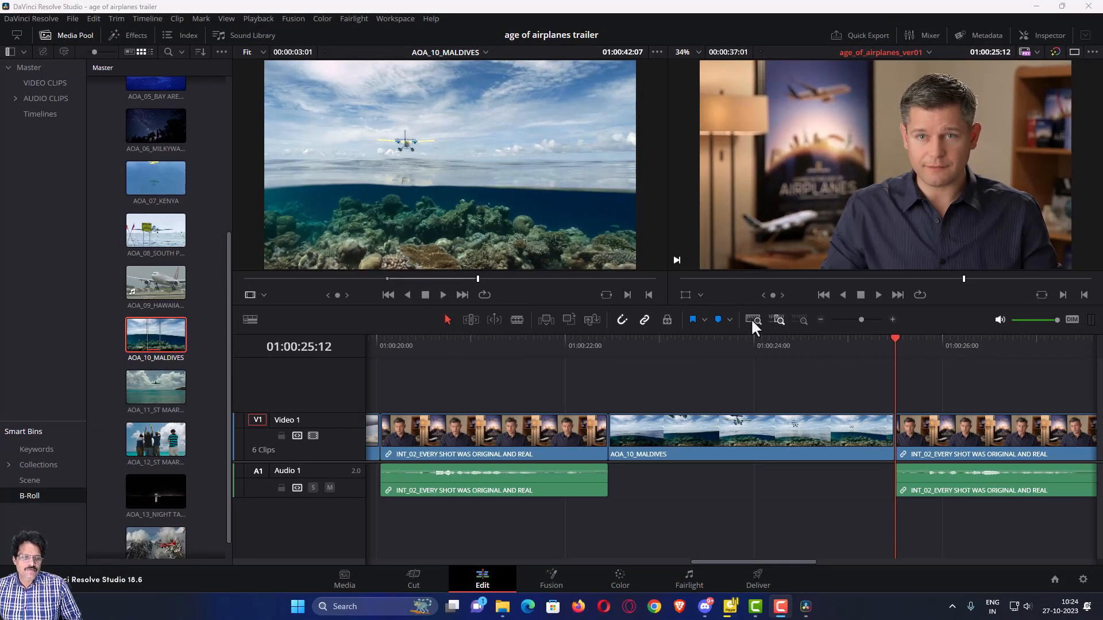
pyautogui.click(751, 321)
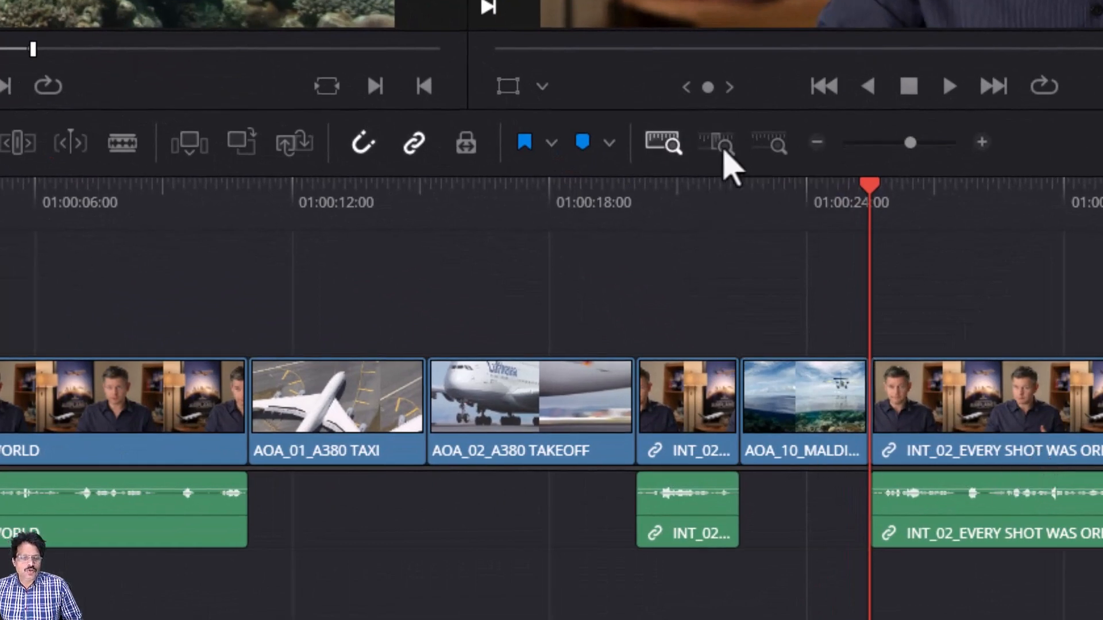
# Compare the timeline's Detail Zoom and Full Extent Zoom around the inserted clip, ending on Detail Zoom.
pyautogui.click(723, 153)
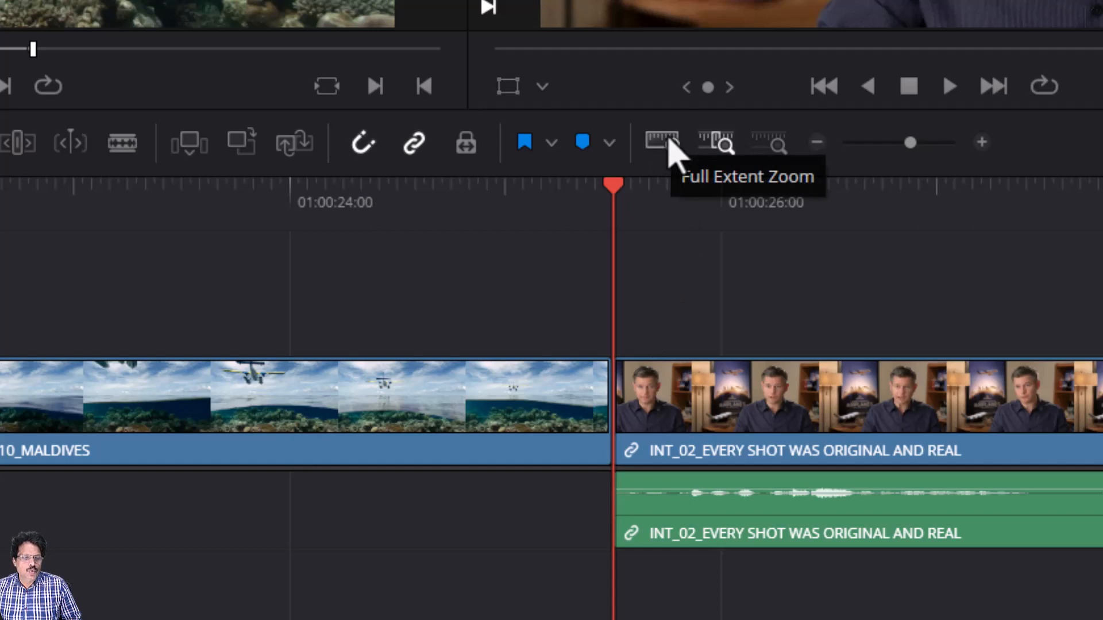
pyautogui.click(667, 140)
pyautogui.click(712, 147)
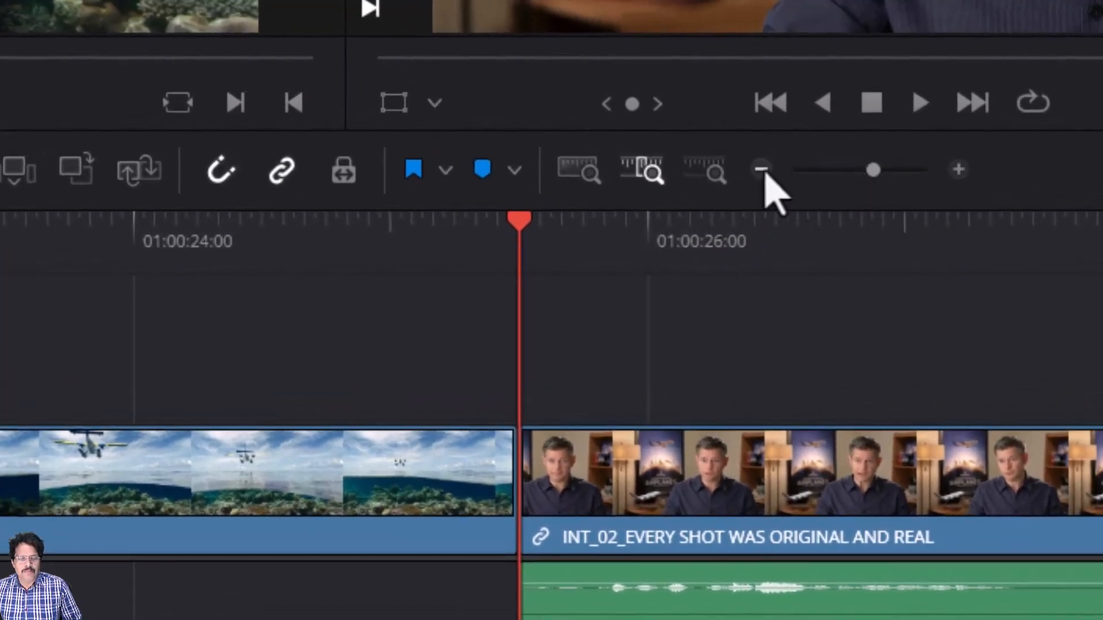
# Examine the timeline at Custom Zoom from maximum to minimum magnification, ending on a scale that shows all six clips compactly.
pyautogui.click(871, 171)
pyautogui.moveTo(872, 171); pyautogui.dragTo(930, 185)
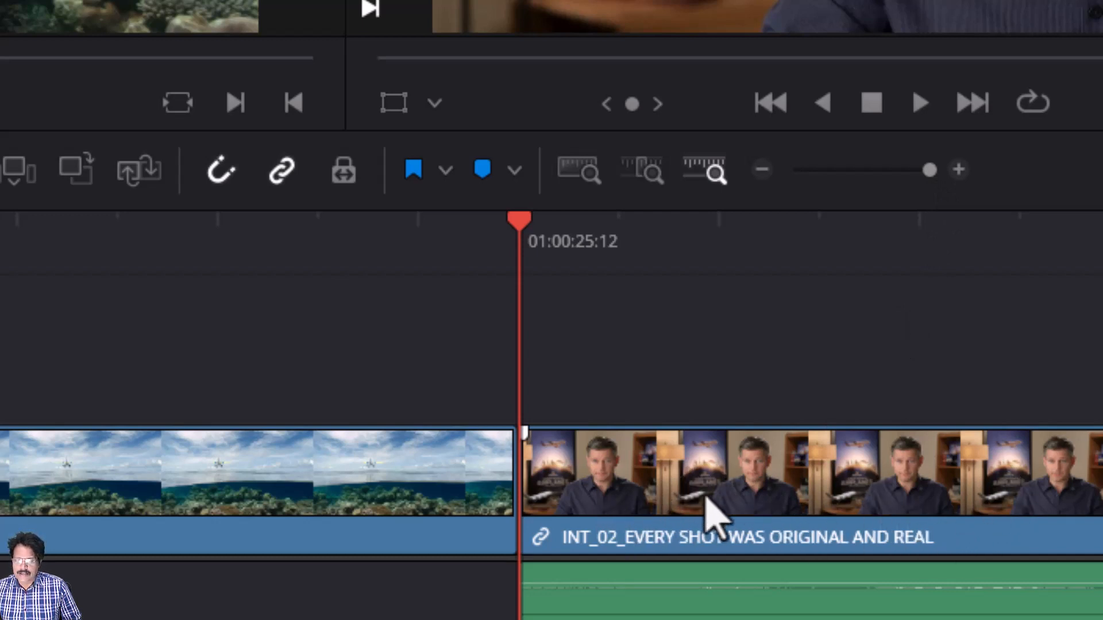
pyautogui.moveTo(929, 170); pyautogui.dragTo(796, 171)
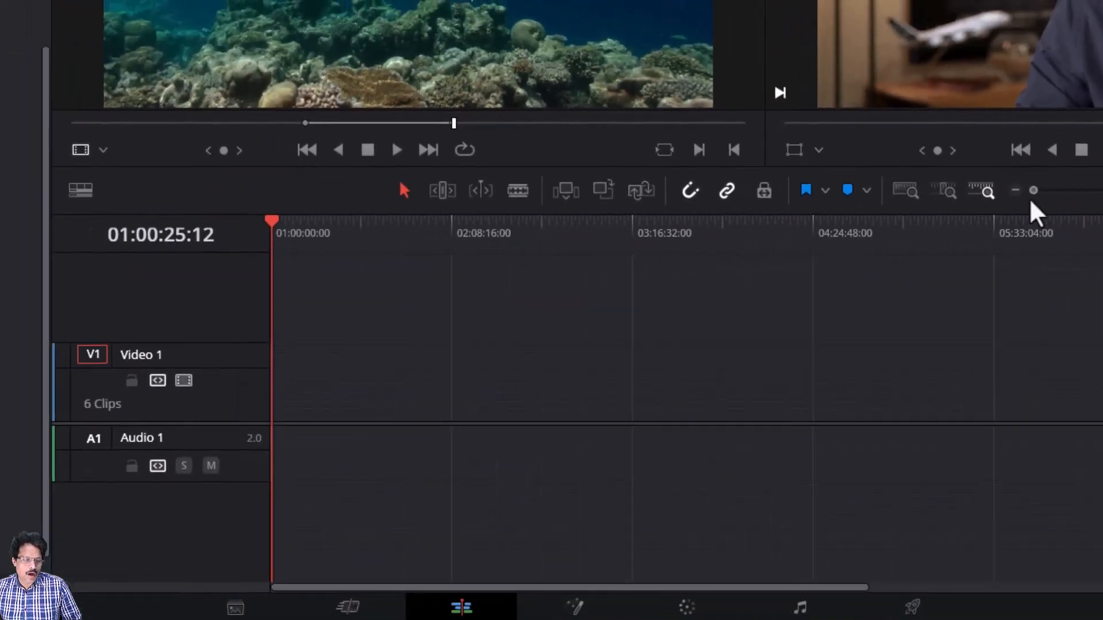
pyautogui.moveTo(1031, 202); pyautogui.dragTo(1078, 205)
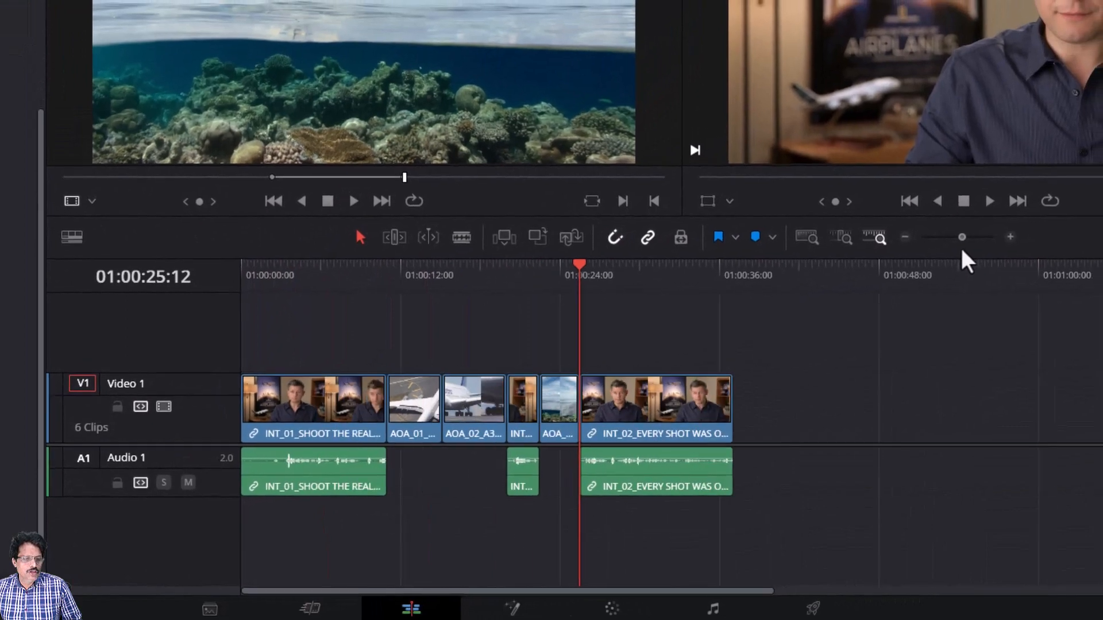
pyautogui.moveTo(962, 251)
pyautogui.mouseDown()
pyautogui.moveTo(940, 256)
pyautogui.moveTo(959, 249)
pyautogui.mouseUp()
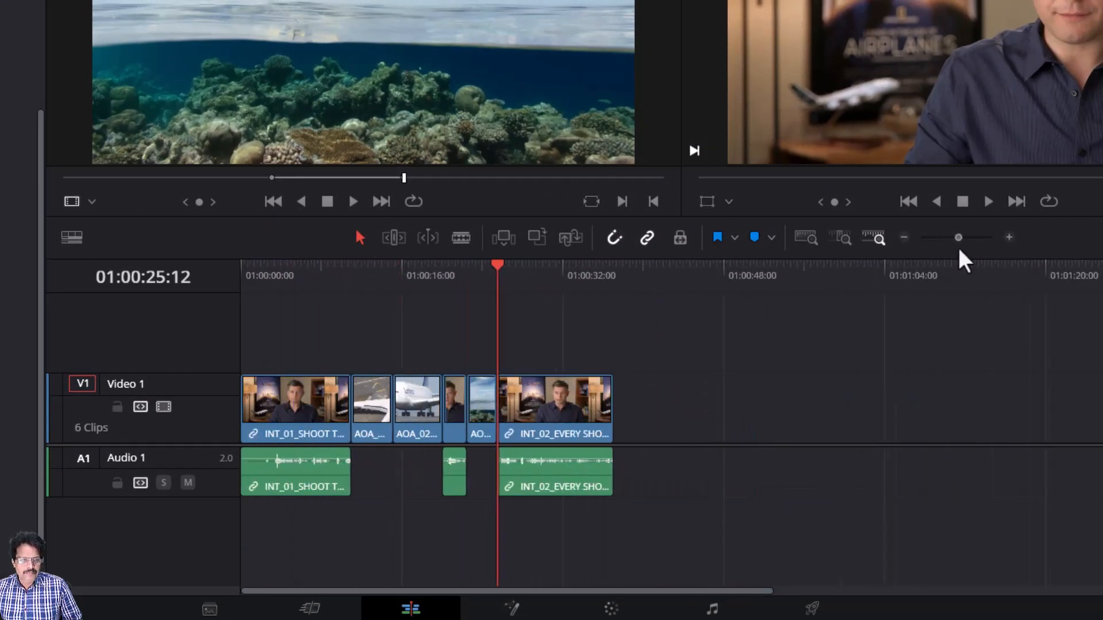
pyautogui.click(1007, 236)
pyautogui.click(904, 238)
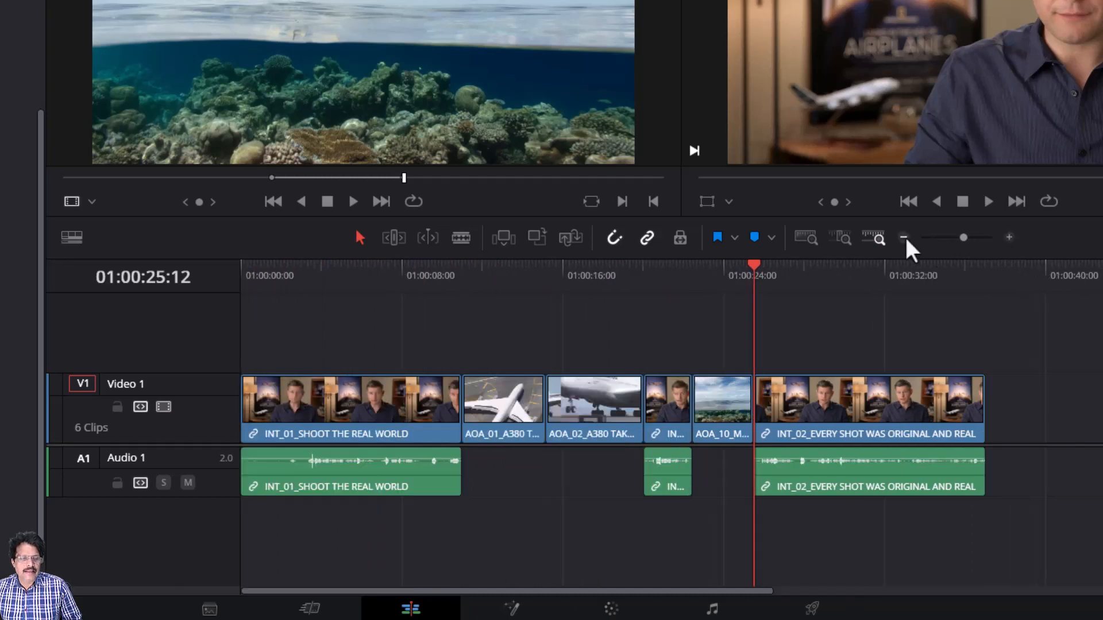
pyautogui.click(905, 238)
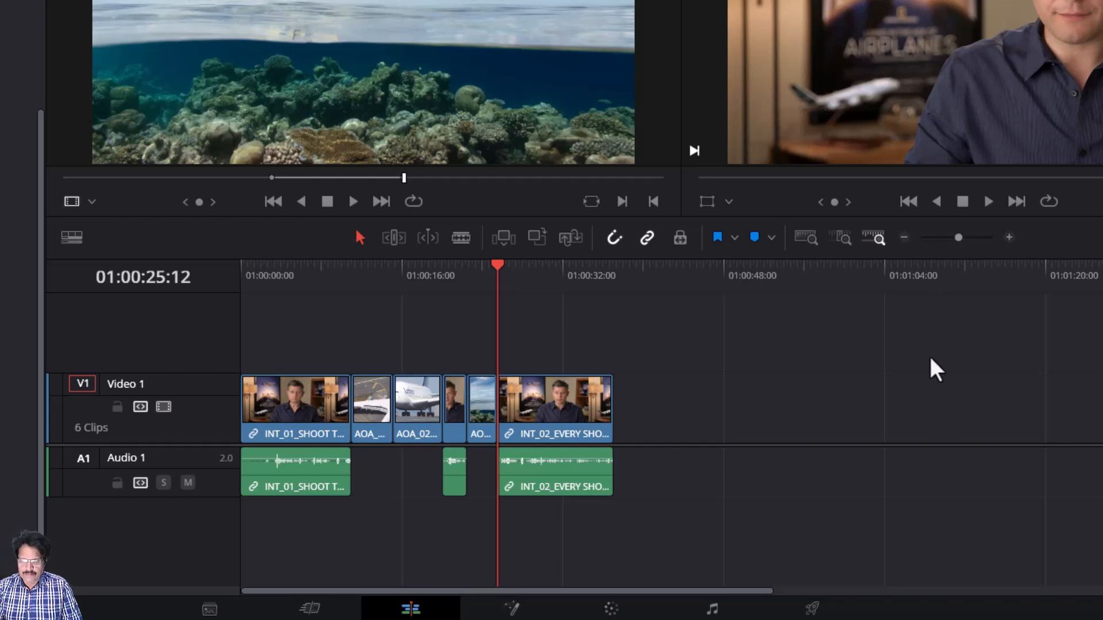
# Compare incremental zoom levels around the playhead at 01:00:25:12, ending on a close view of the cut after AOA_10_MALDIVES.
pyautogui.hotkey('ctrl', '=')
pyautogui.hotkey('ctrl', '=')
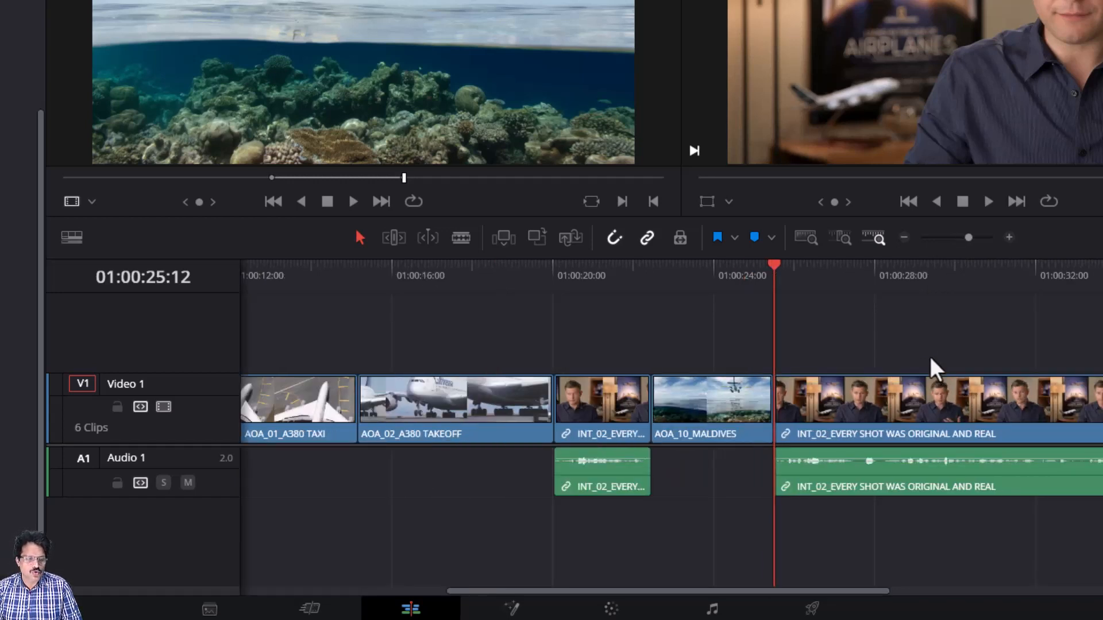
pyautogui.hotkey('ctrl', '=')
pyautogui.hotkey('ctrl', '=')
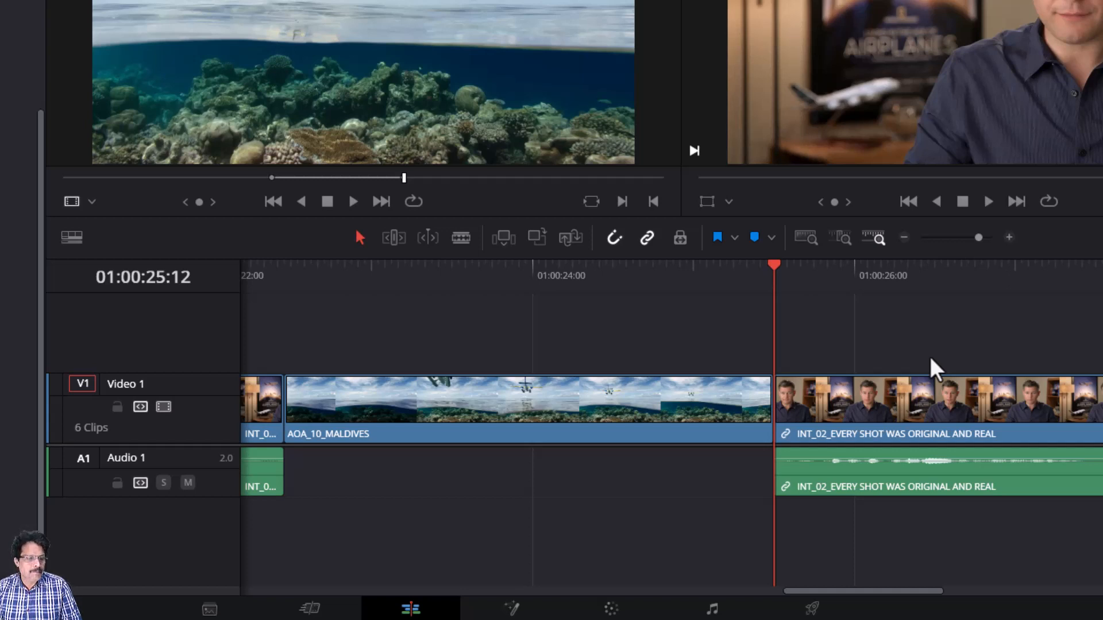
pyautogui.hotkey('ctrl', '-')
pyautogui.hotkey('ctrl', '-')
pyautogui.hotkey('ctrl', '-')
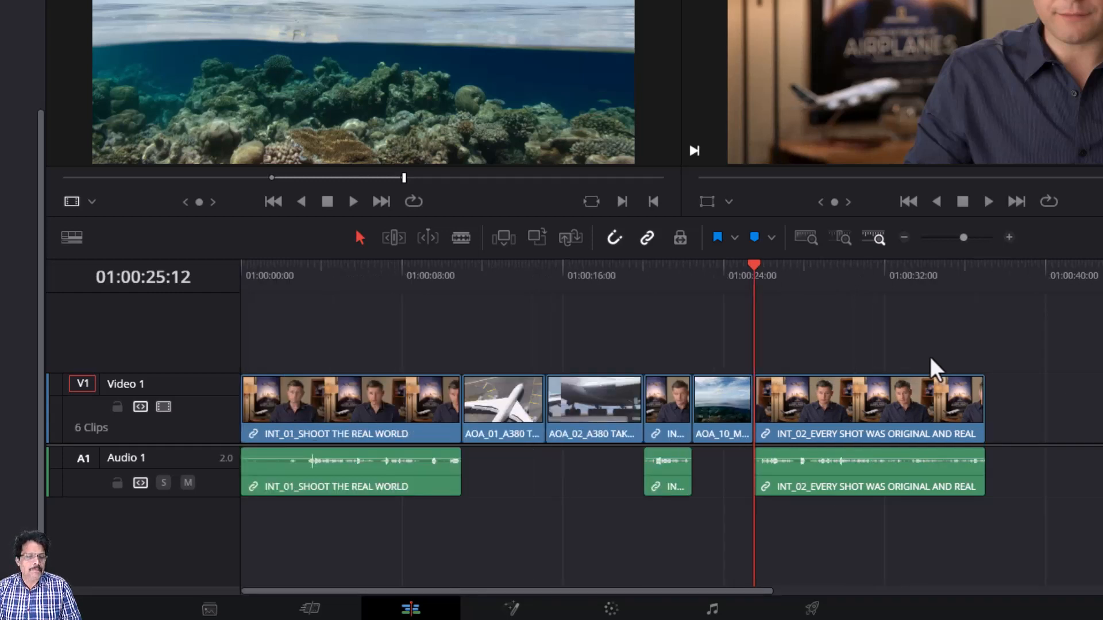
pyautogui.hotkey('ctrl', '=')
pyautogui.hotkey('ctrl', '=')
pyautogui.hotkey('ctrl', '=')
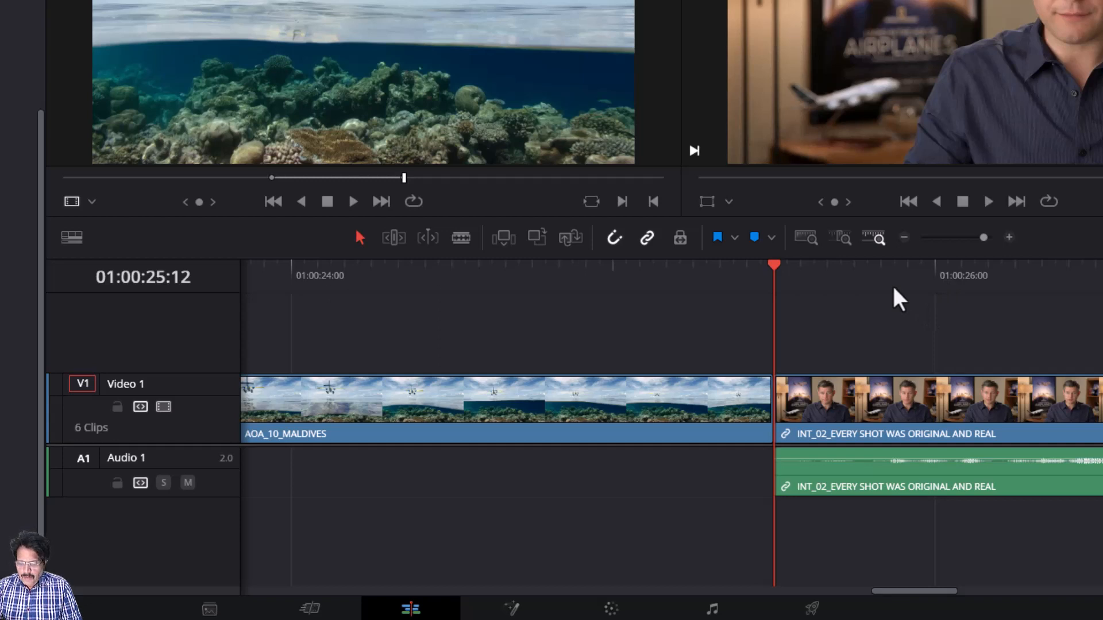
pyautogui.hotkey('ctrl', '=')
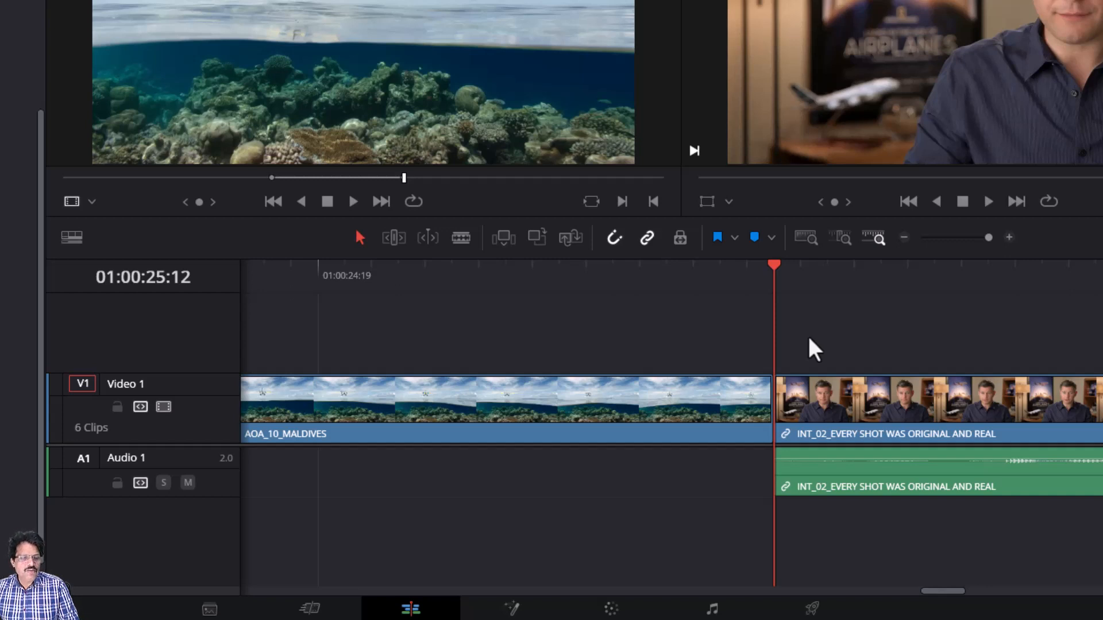
# Toggle the timeline between the fit-to-window zoom and the previous close zoom, ending on the fitted view.
pyautogui.hotkey('shift', 'z')
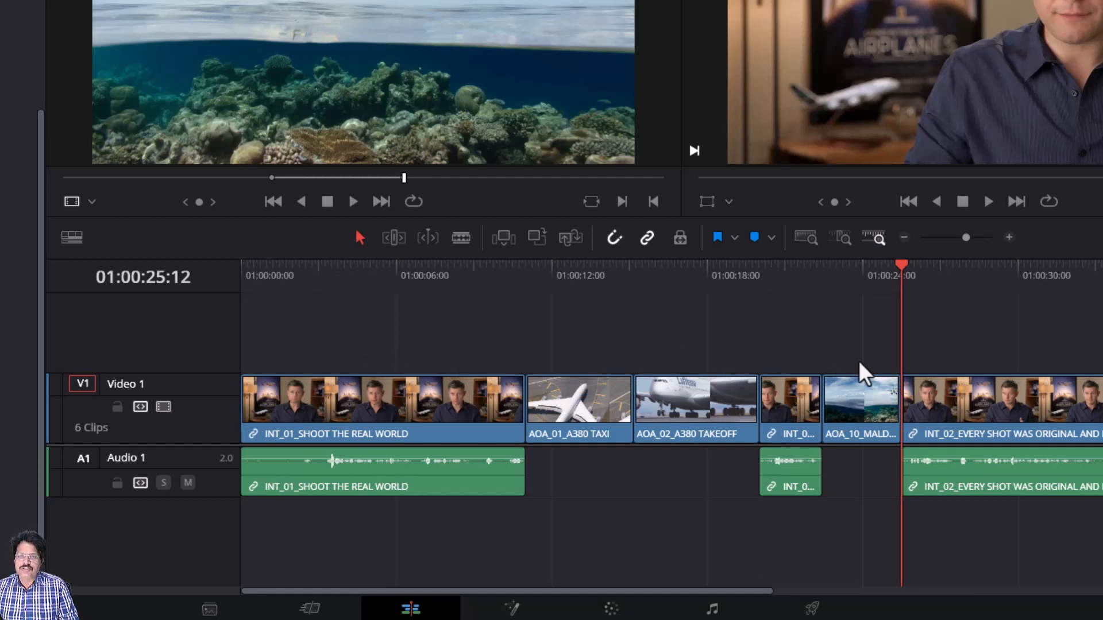
pyautogui.hotkey('shift', 'z')
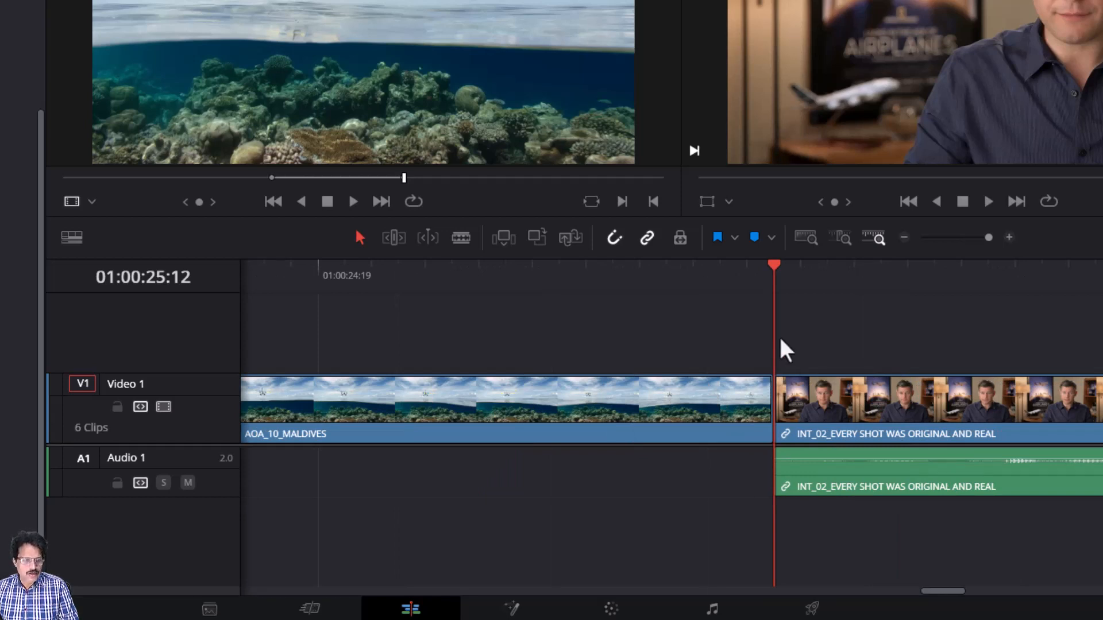
pyautogui.hotkey('shift', 'z')
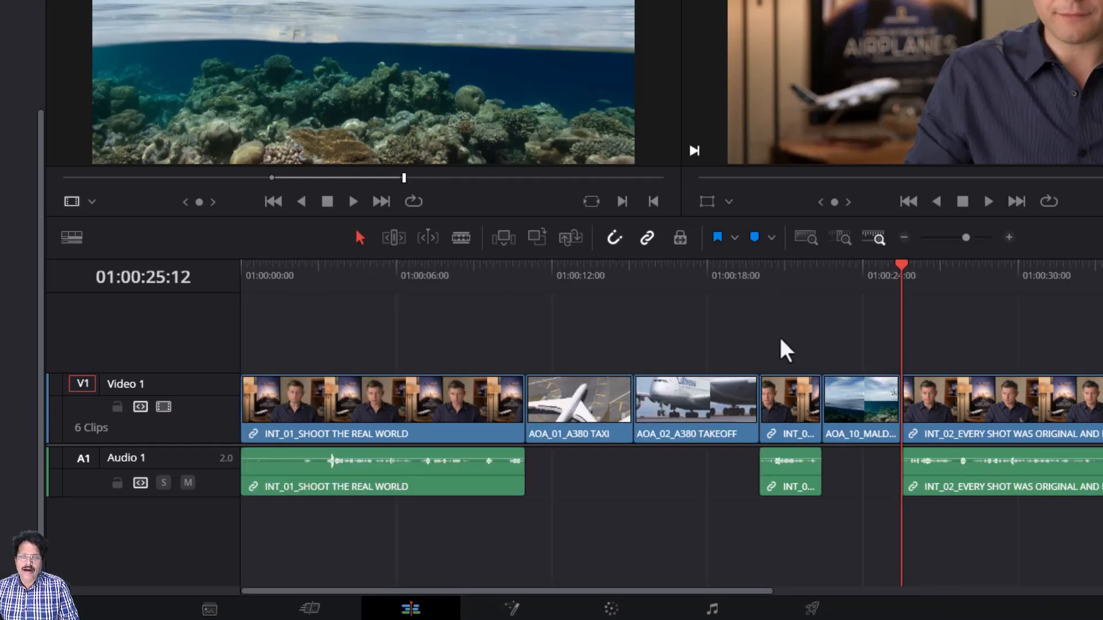
pyautogui.hotkey('shift', 'z')
pyautogui.hotkey('shift', 'z')
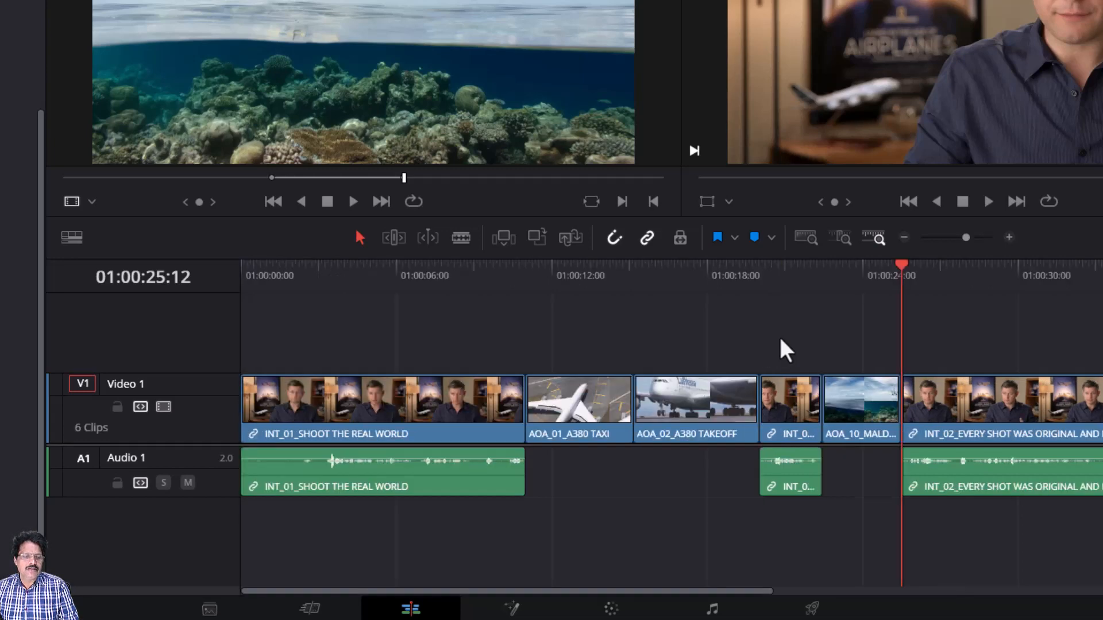
pyautogui.hotkey('shift', 'z')
pyautogui.hotkey('shift', 'z')
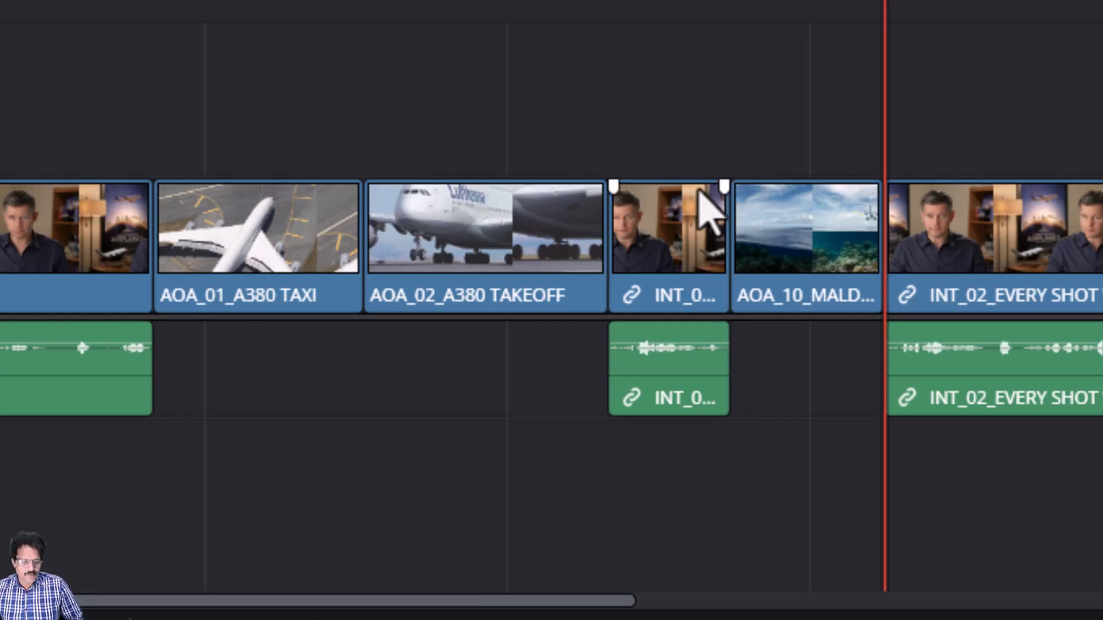
# Resize the Video 1 track height through taller and shorter settings, leaving its clip thumbnails moderately enlarged.
pyautogui.scroll(1, 698, 190)
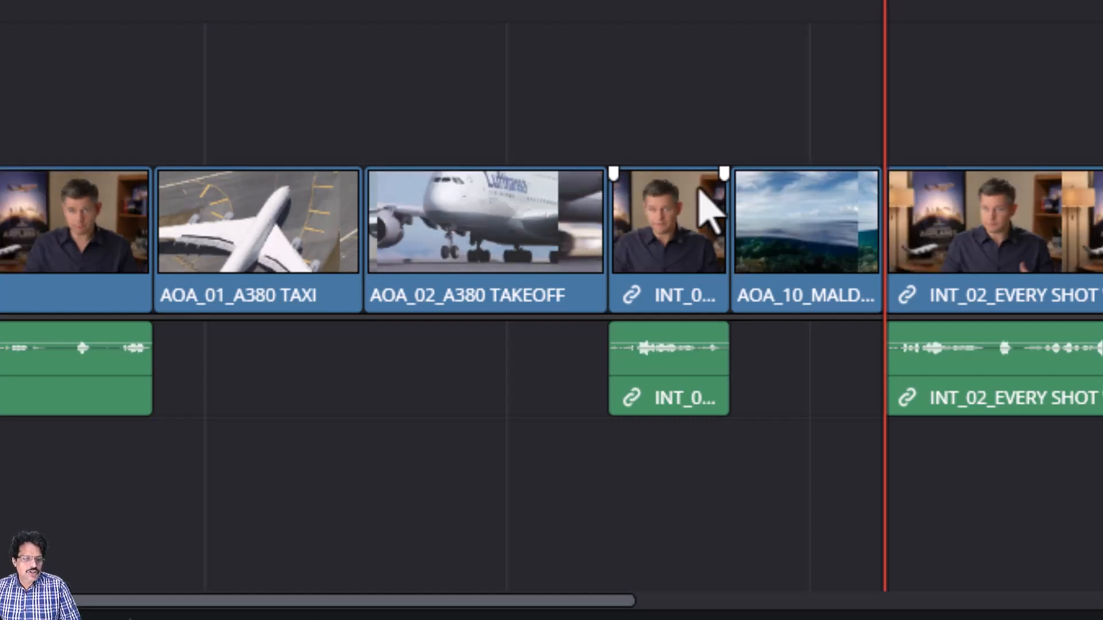
pyautogui.scroll(1, 698, 190)
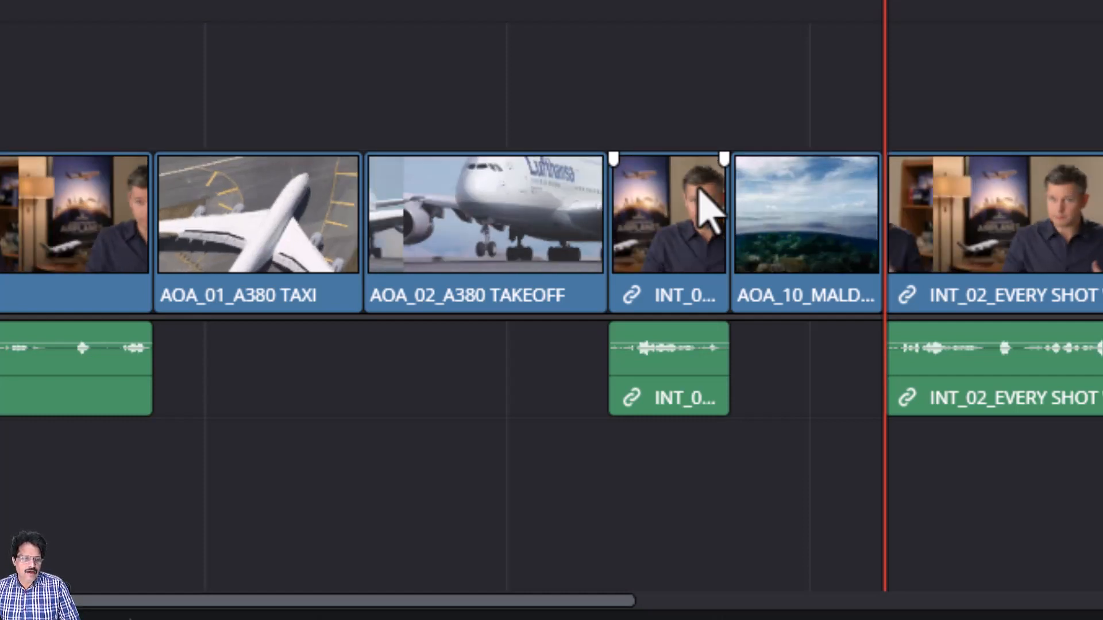
pyautogui.scroll(-1, 706, 210)
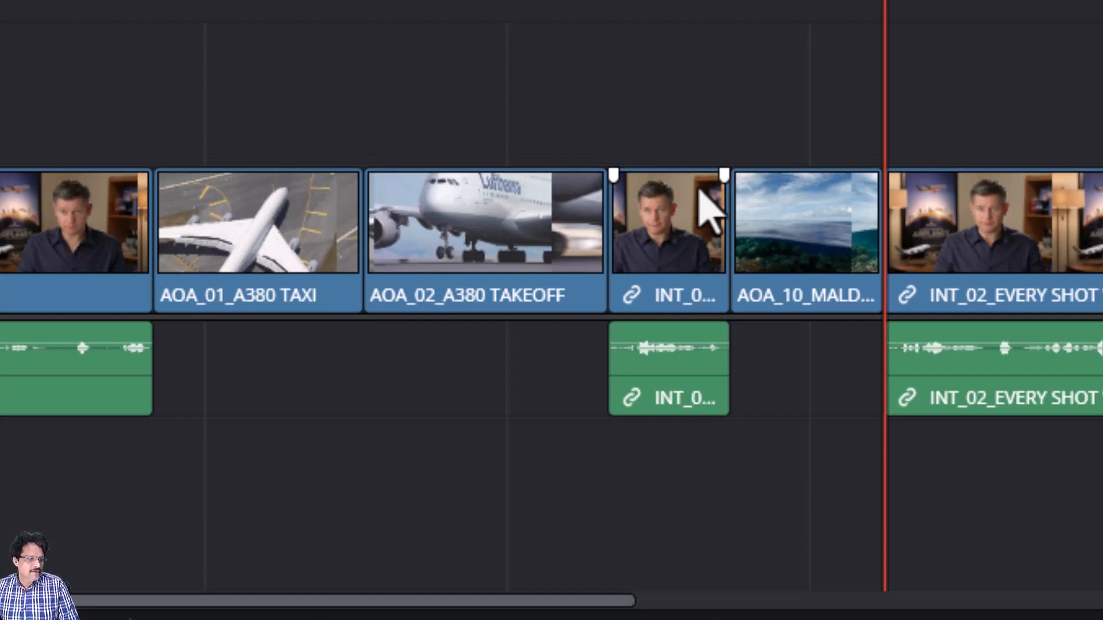
pyautogui.scroll(1, 711, 210)
pyautogui.scroll(3, 711, 210)
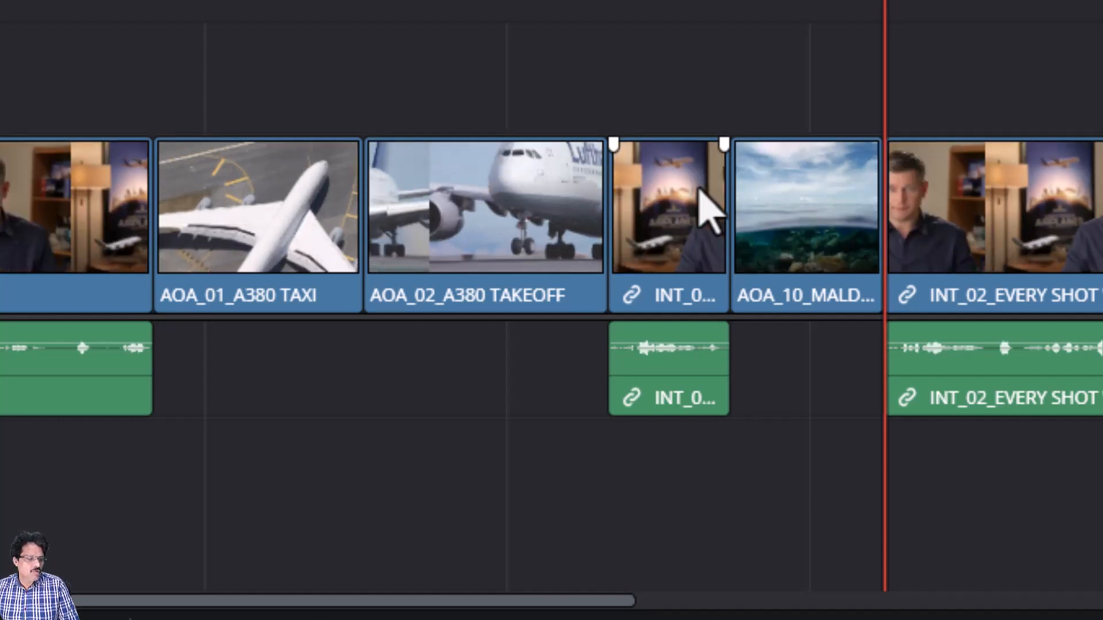
pyautogui.scroll(1, 711, 210)
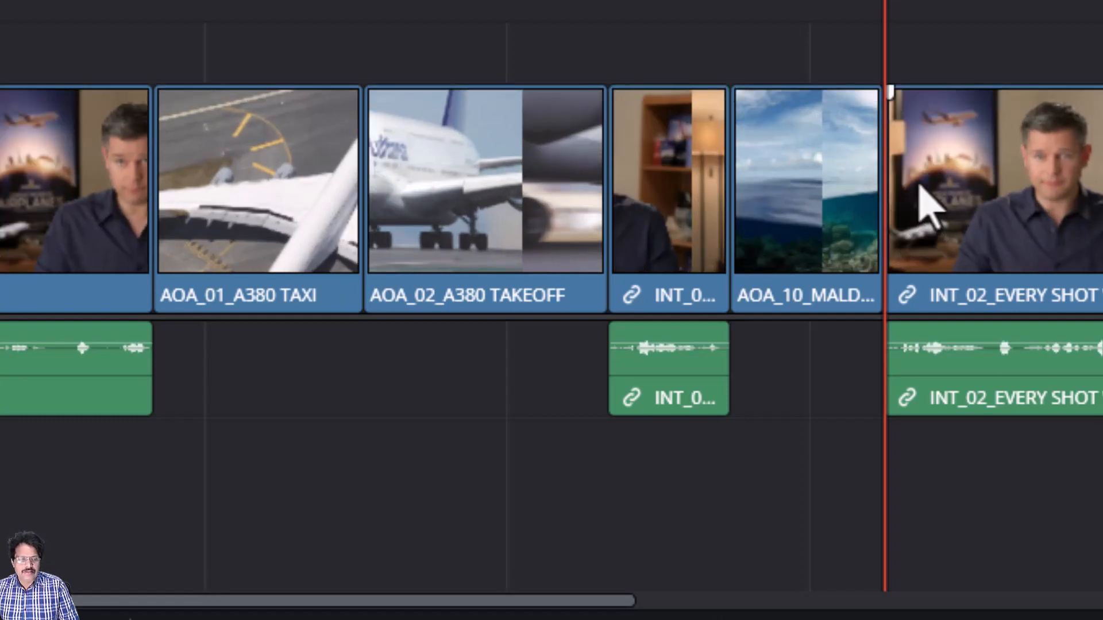
pyautogui.scroll(-3, 927, 207)
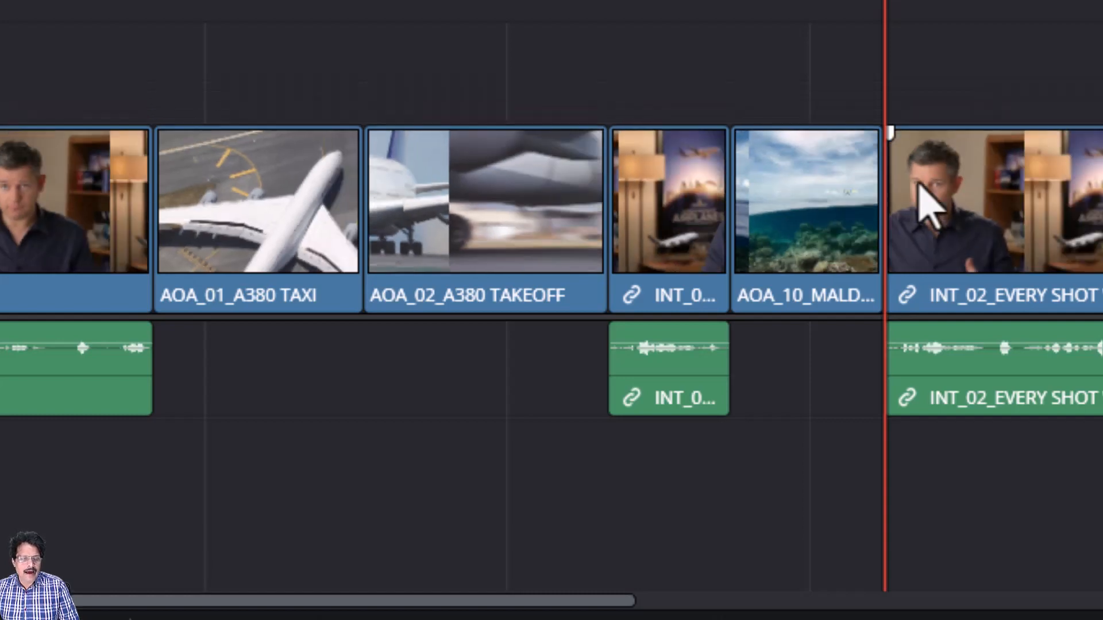
pyautogui.scroll(-1, 917, 184)
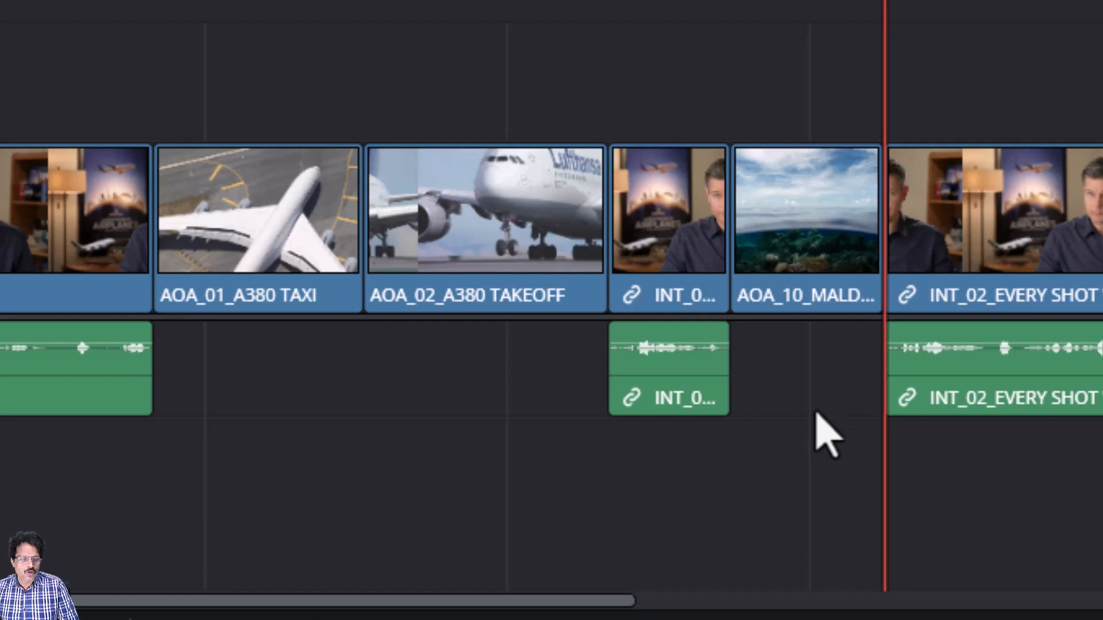
# Expand the Audio 1 track height to enlarge the waveforms, and shrink it back to a compact height.
pyautogui.scroll(5, 827, 437)
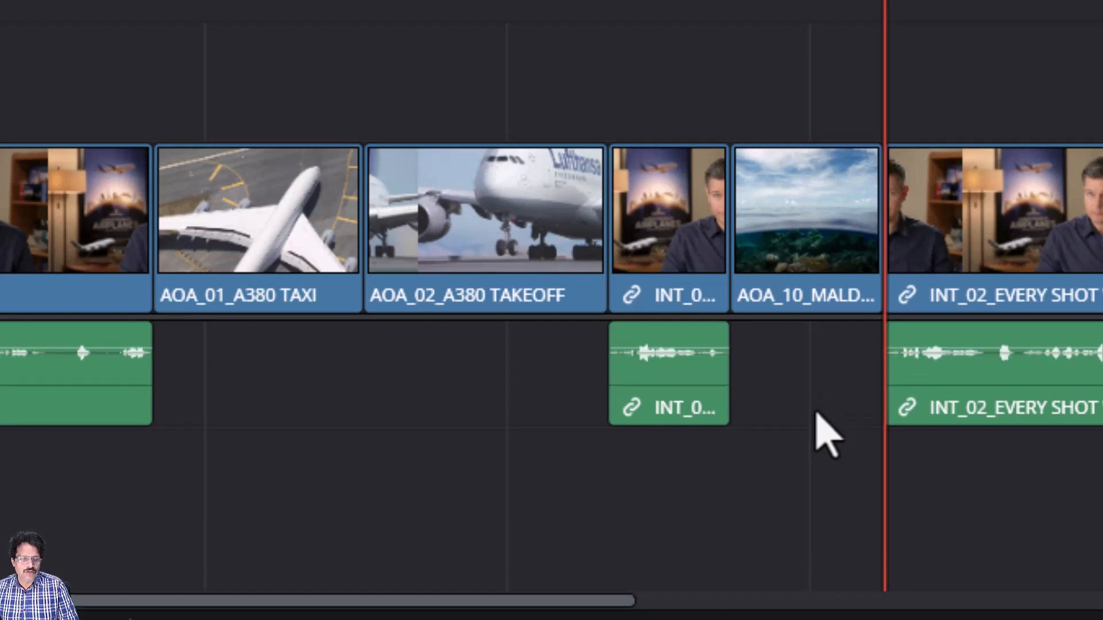
pyautogui.scroll(1, 827, 437)
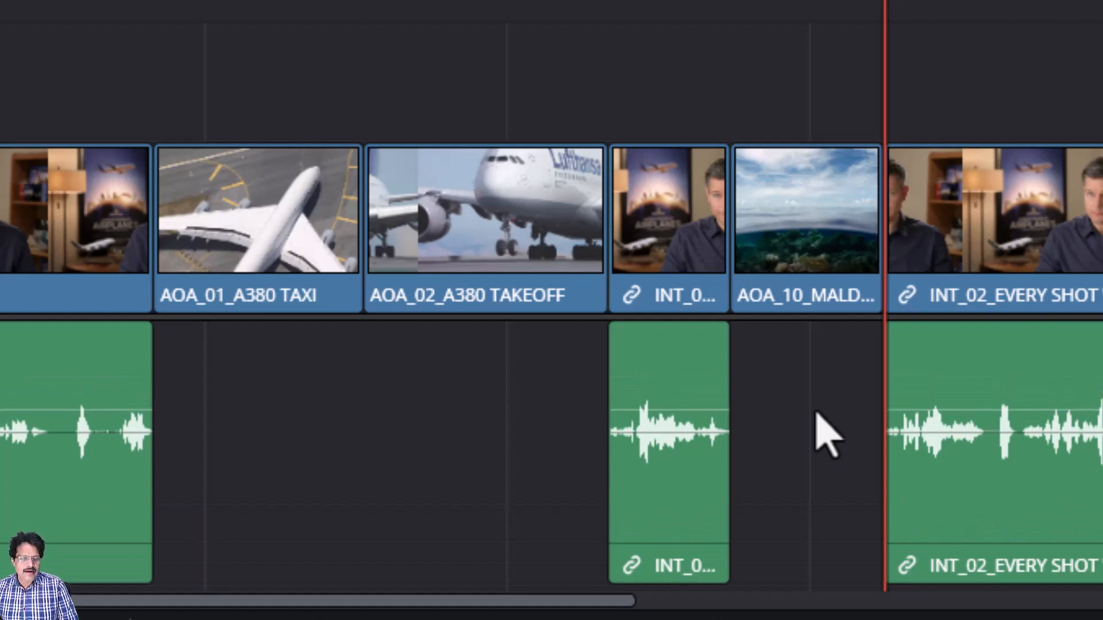
pyautogui.scroll(-5, 827, 437)
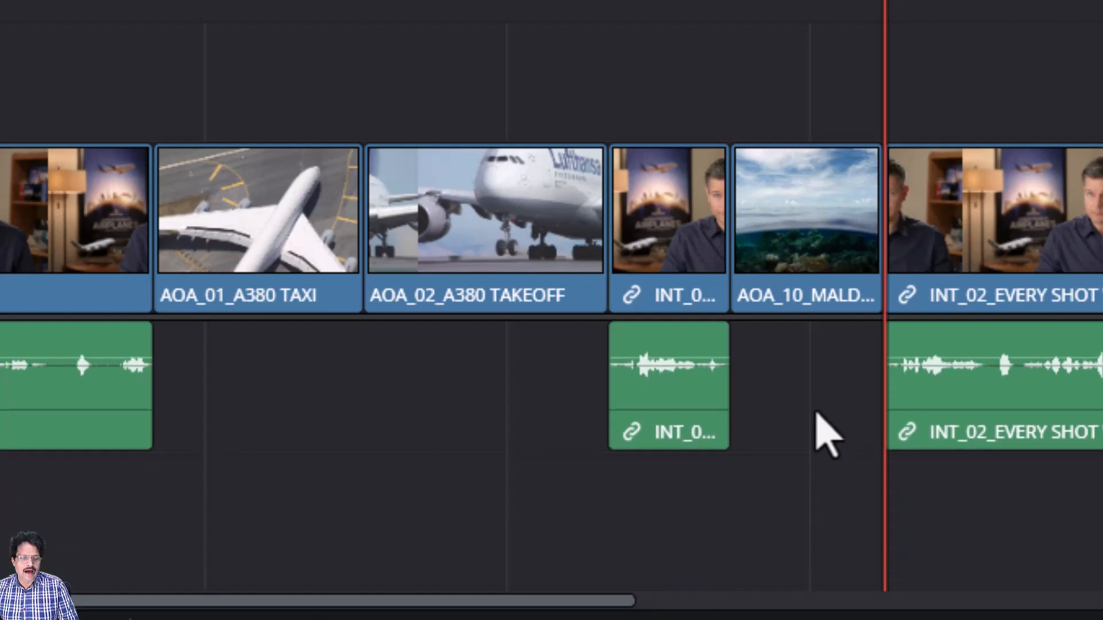
pyautogui.scroll(-1, 816, 414)
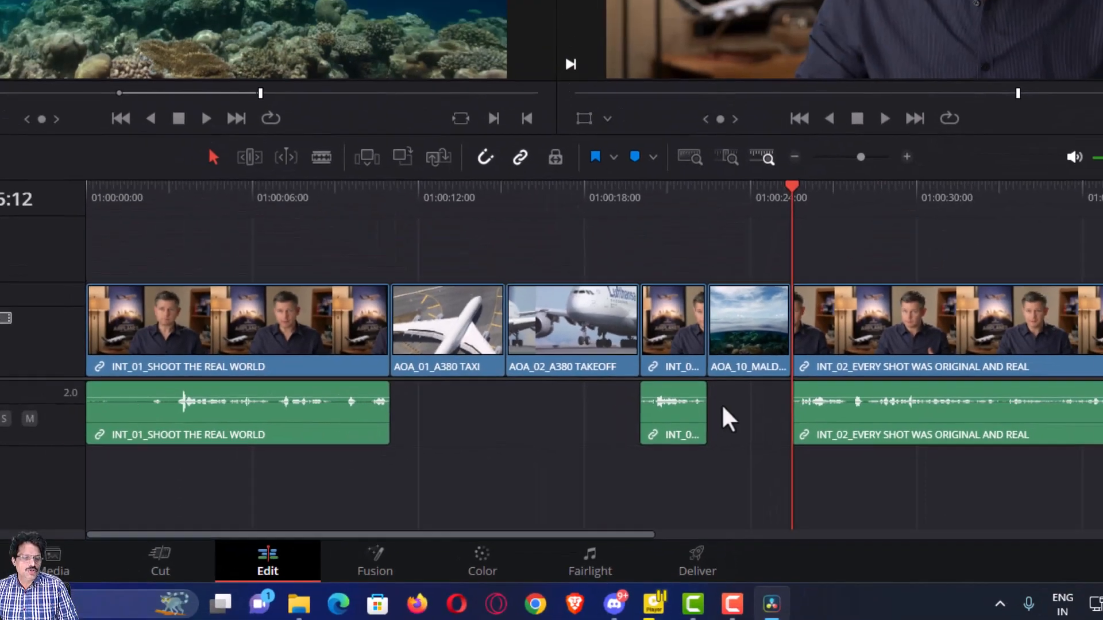
# Select the empty Audio 1 gap beneath AOA_10_MALDIVES and pan the timeline back and forth across all its clips.
pyautogui.click(766, 371)
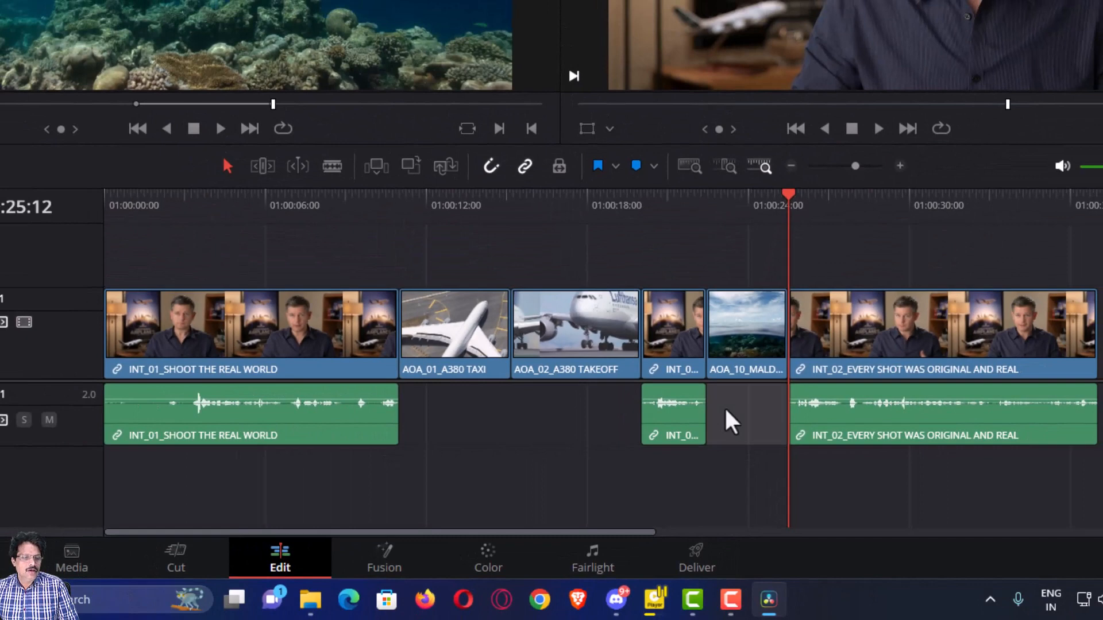
pyautogui.hscroll(3, 729, 275)
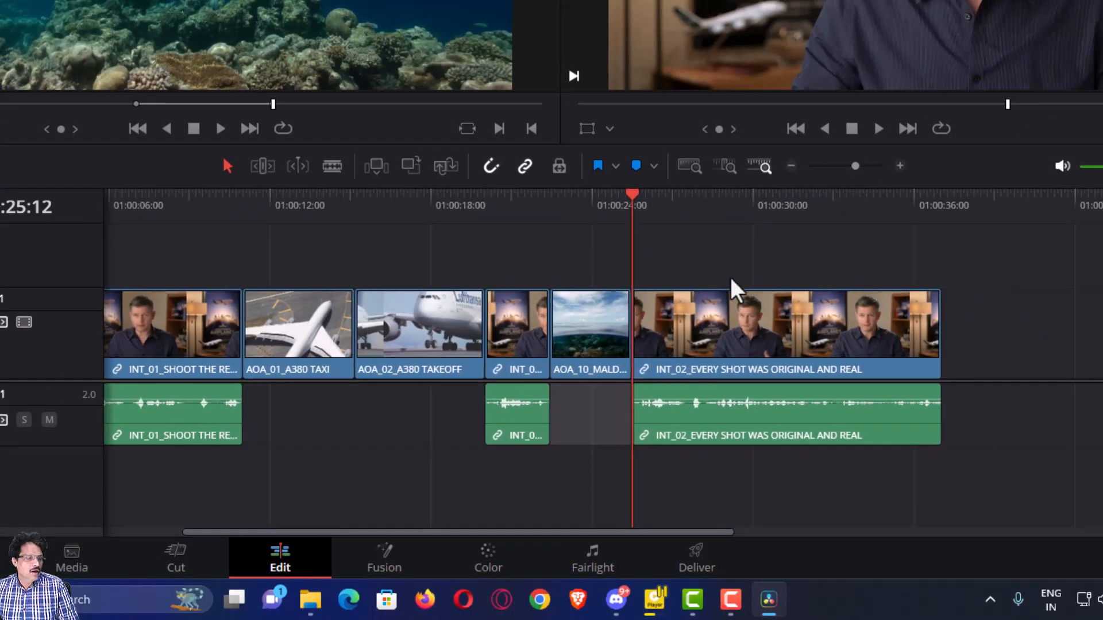
pyautogui.hscroll(5, 729, 274)
pyautogui.hscroll(-3, 729, 275)
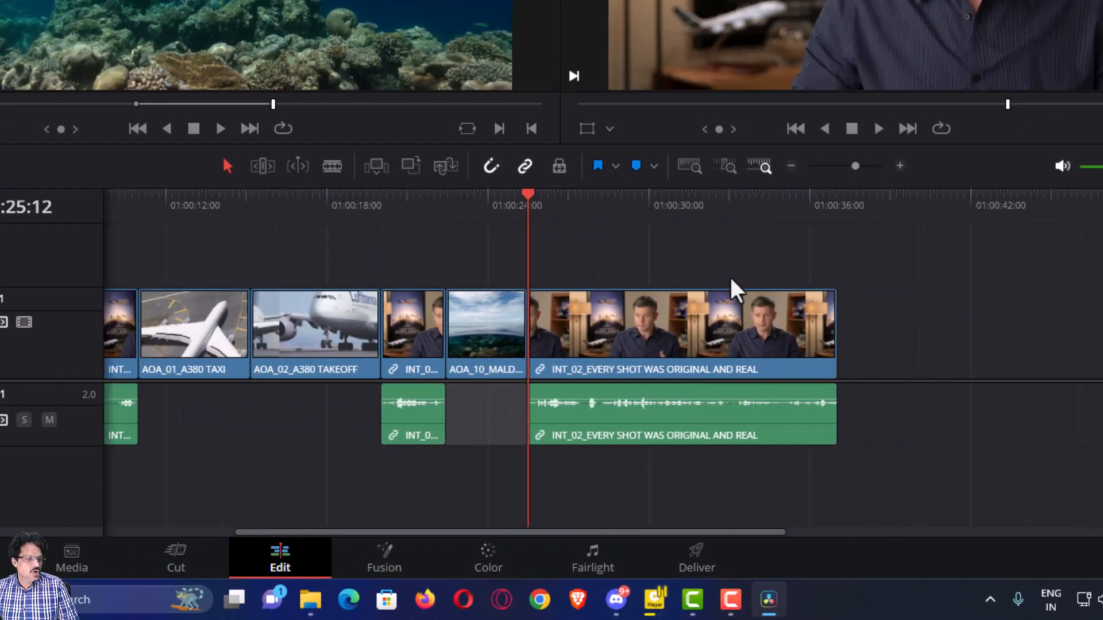
pyautogui.hscroll(-5, 730, 275)
pyautogui.hscroll(3, 730, 274)
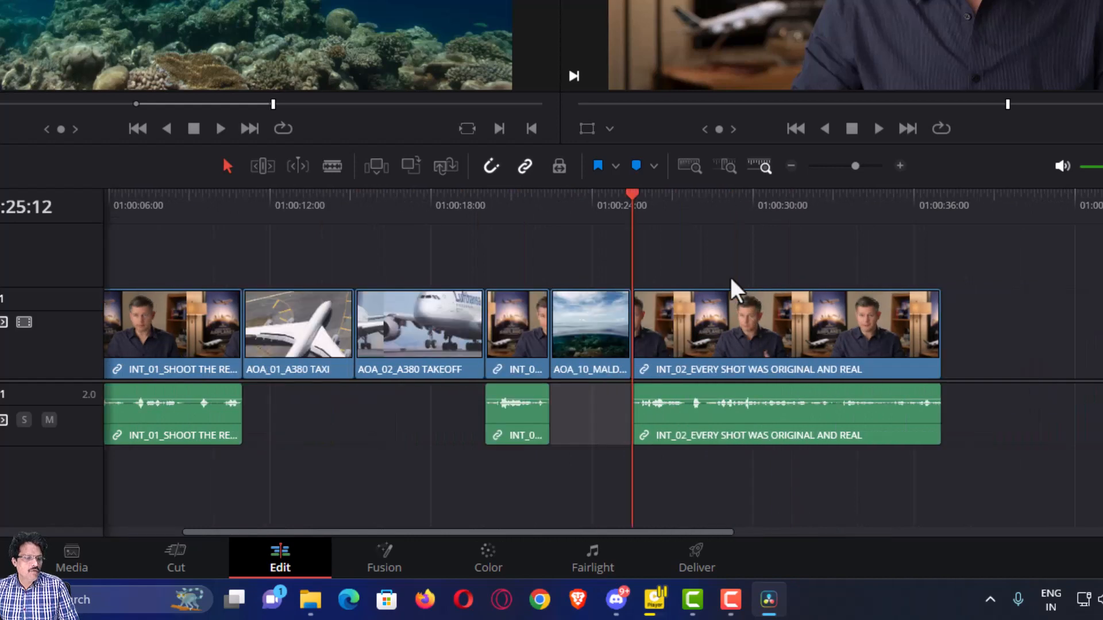
pyautogui.hscroll(10, 730, 280)
pyautogui.hscroll(-5, 730, 280)
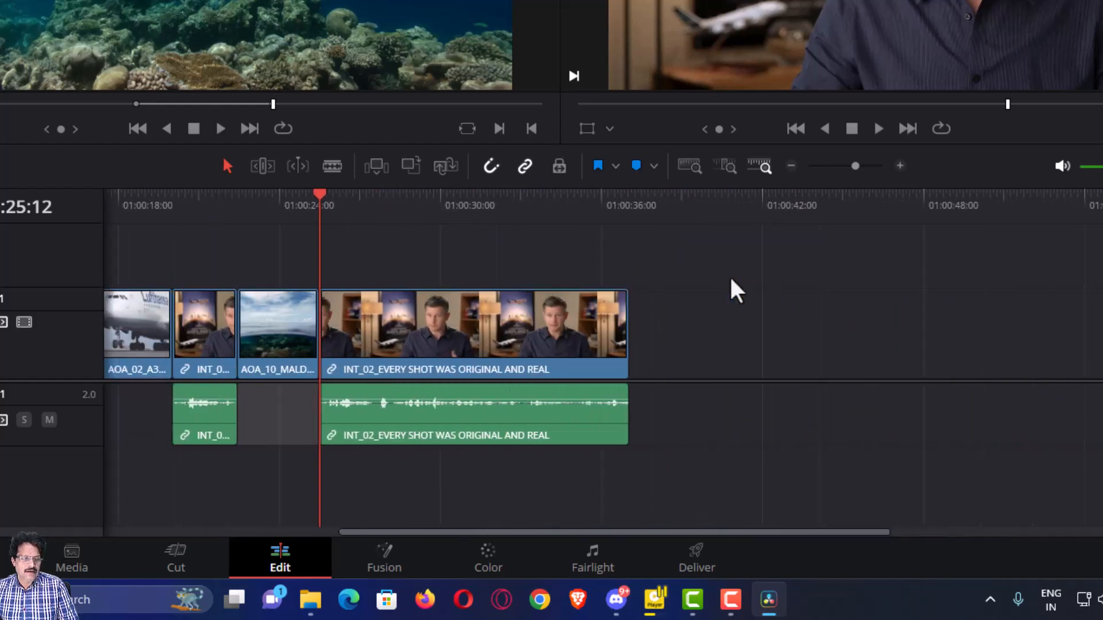
pyautogui.hscroll(-6, 731, 280)
pyautogui.hscroll(5, 731, 281)
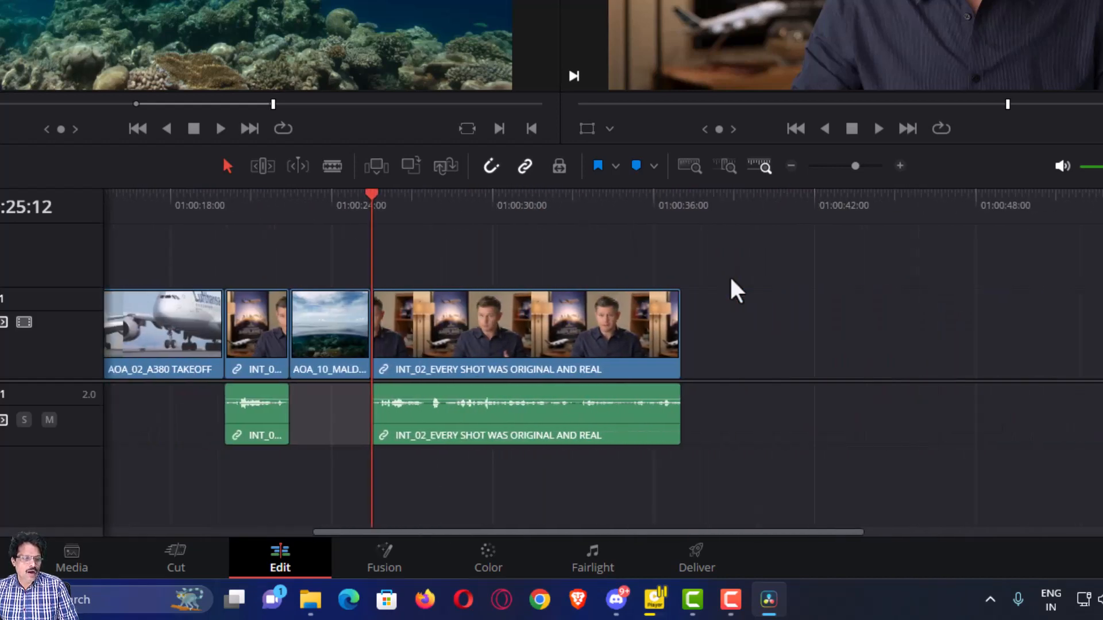
pyautogui.hscroll(4, 731, 280)
pyautogui.hscroll(-11, 730, 280)
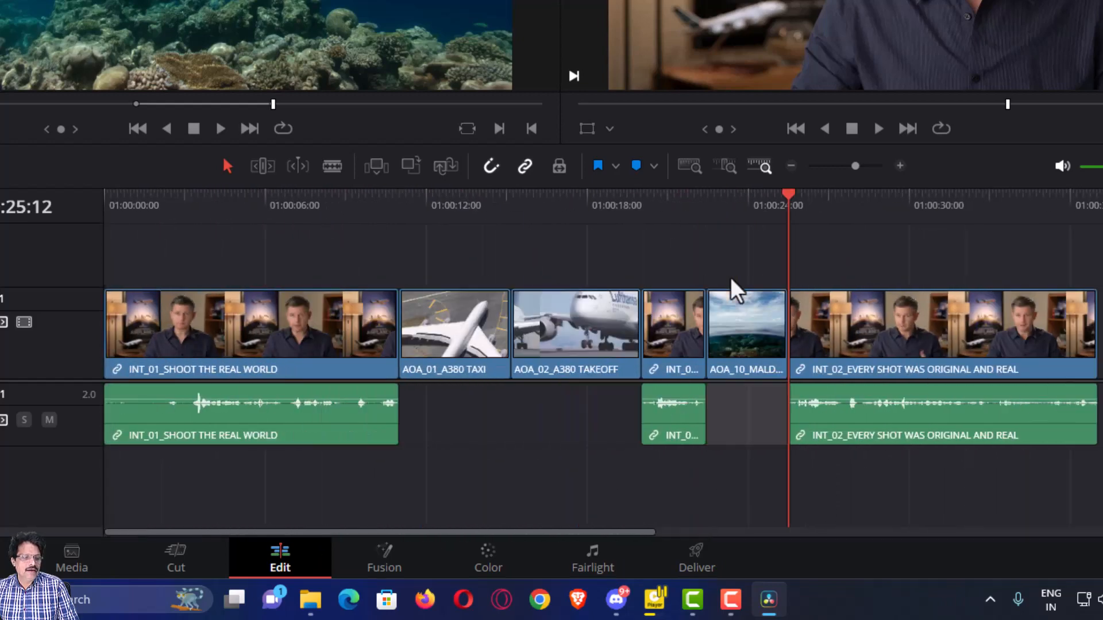
pyautogui.hscroll(8, 729, 278)
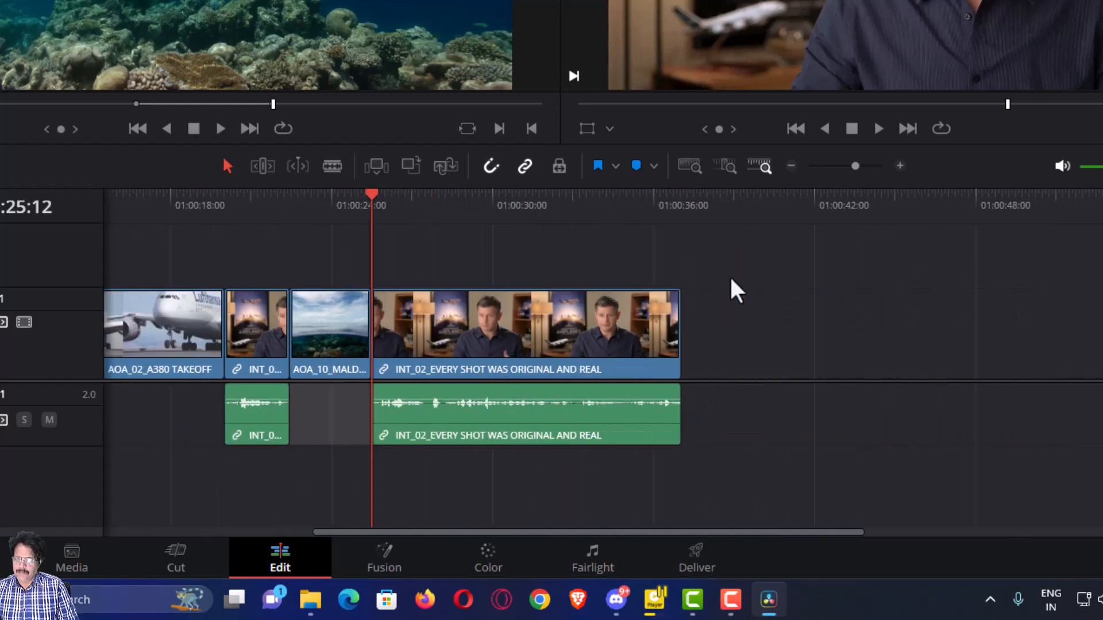
pyautogui.hscroll(-7, 729, 274)
pyautogui.hscroll(-2, 730, 276)
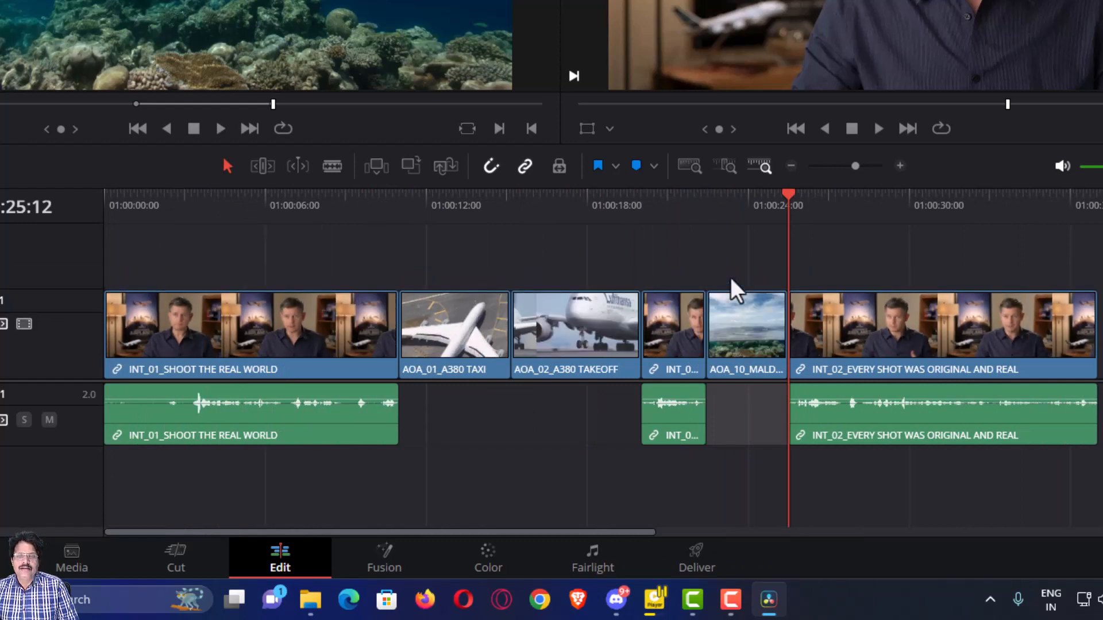
pyautogui.hscroll(8, 729, 277)
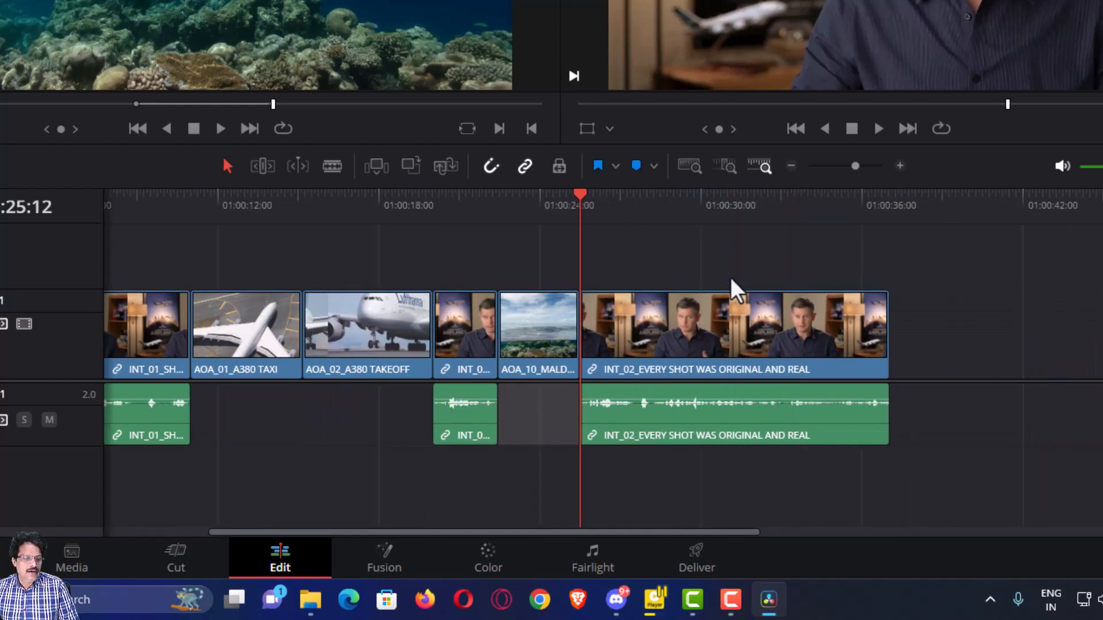
pyautogui.hscroll(-5, 729, 275)
pyautogui.hscroll(-6, 729, 274)
pyautogui.hscroll(8, 729, 277)
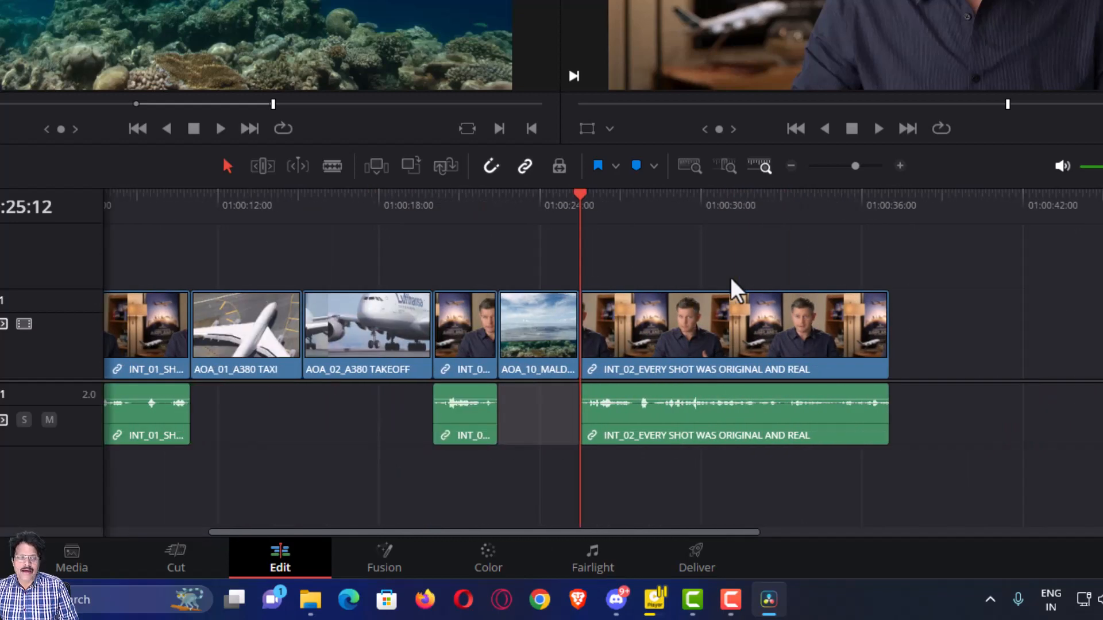
pyautogui.hscroll(-8, 730, 277)
pyautogui.hscroll(6, 729, 278)
pyautogui.hscroll(3, 729, 274)
# Magnify the timeline around the playhead and reduce it until all six clips are shown compactly.
pyautogui.scroll(2, 729, 275)
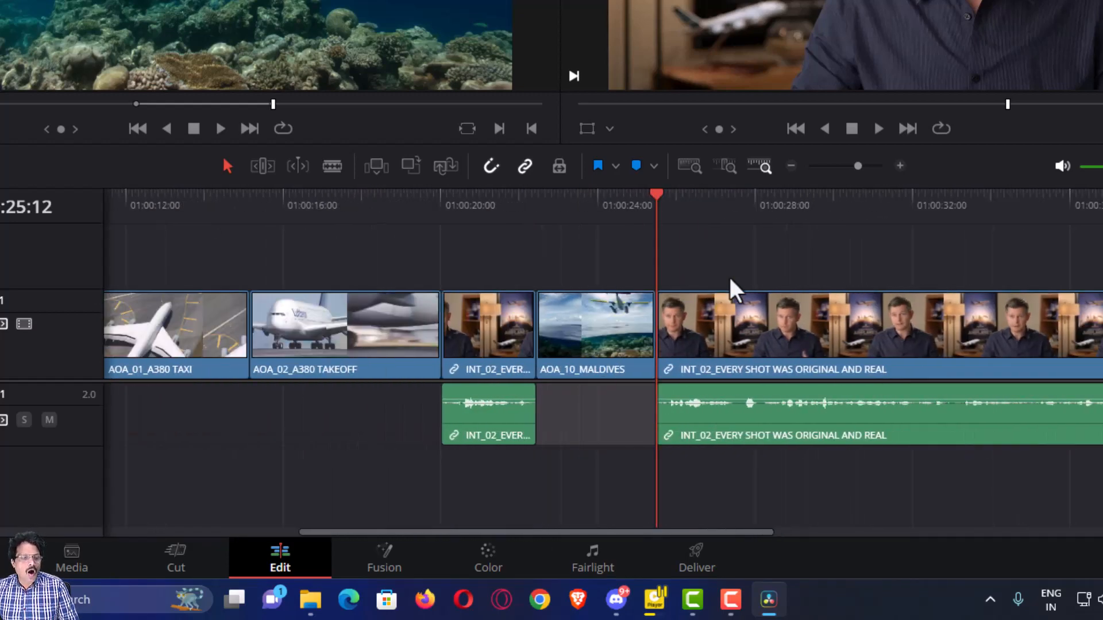
pyautogui.scroll(3, 730, 277)
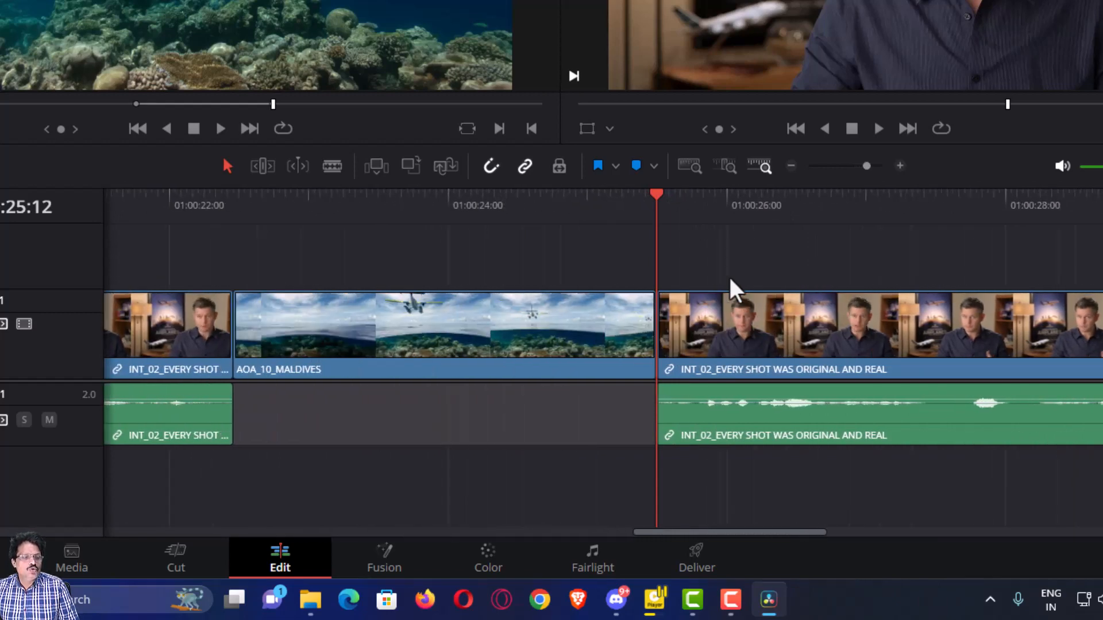
pyautogui.hscroll(-4, 729, 277)
pyautogui.scroll(-4, 730, 278)
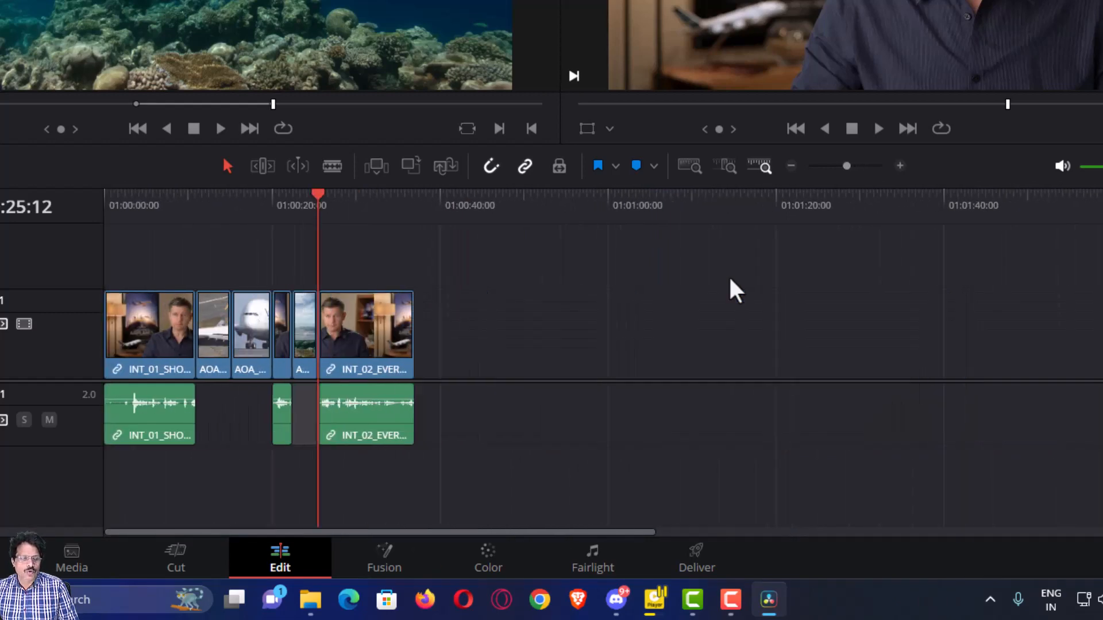
# Magnify the timeline around the playhead, reduce it, and settle on a medium magnification centred on AOA_10_MALDIVES.
pyautogui.scroll(4, 729, 280)
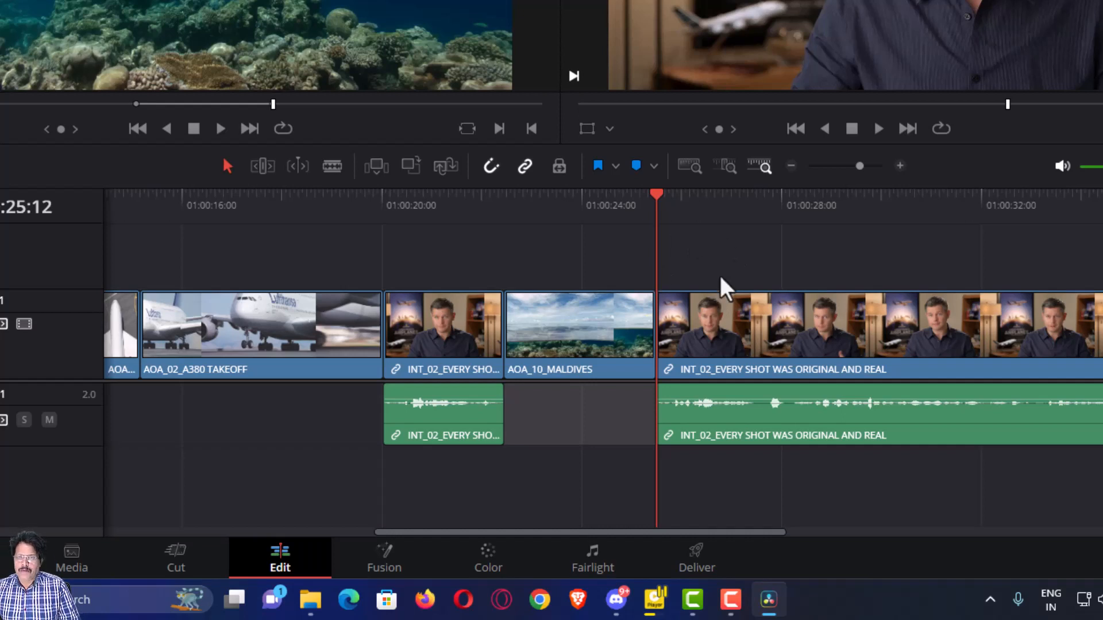
pyautogui.scroll(-5, 719, 276)
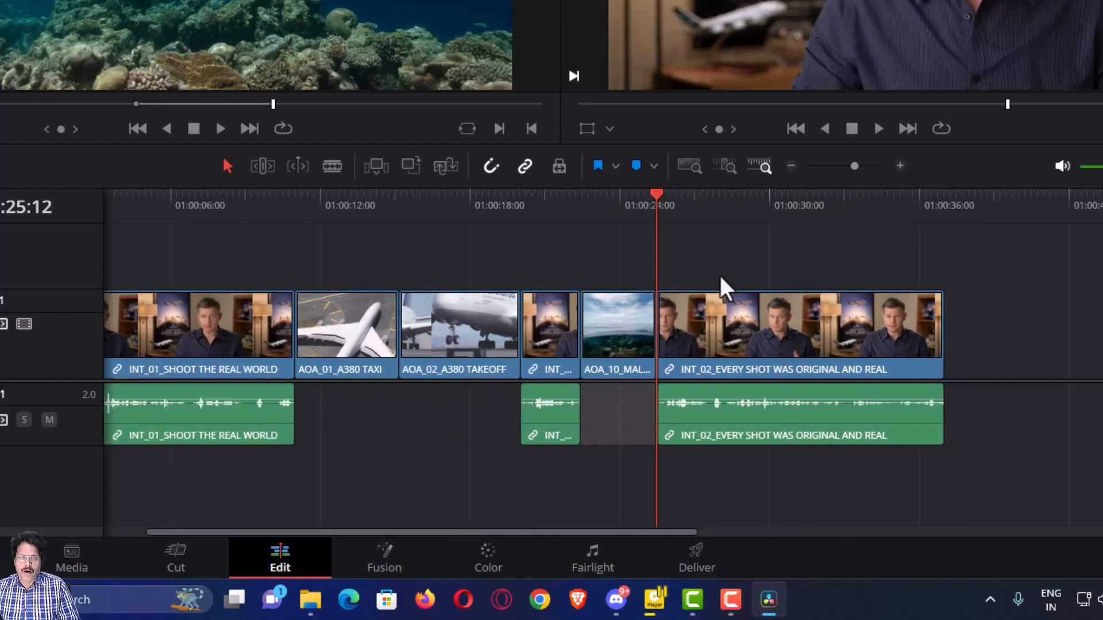
pyautogui.scroll(4, 720, 275)
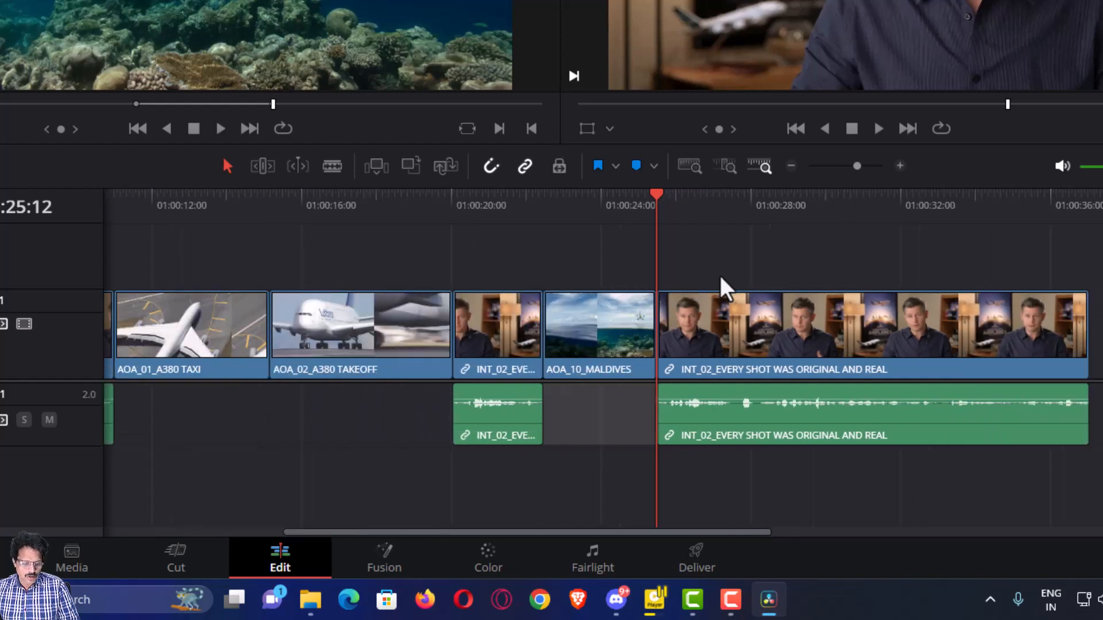
# Resize the Video 1 track height back and forth, leaving its clip thumbnails slightly shorter.
pyautogui.scroll(1, 716, 274)
pyautogui.scroll(-2, 718, 275)
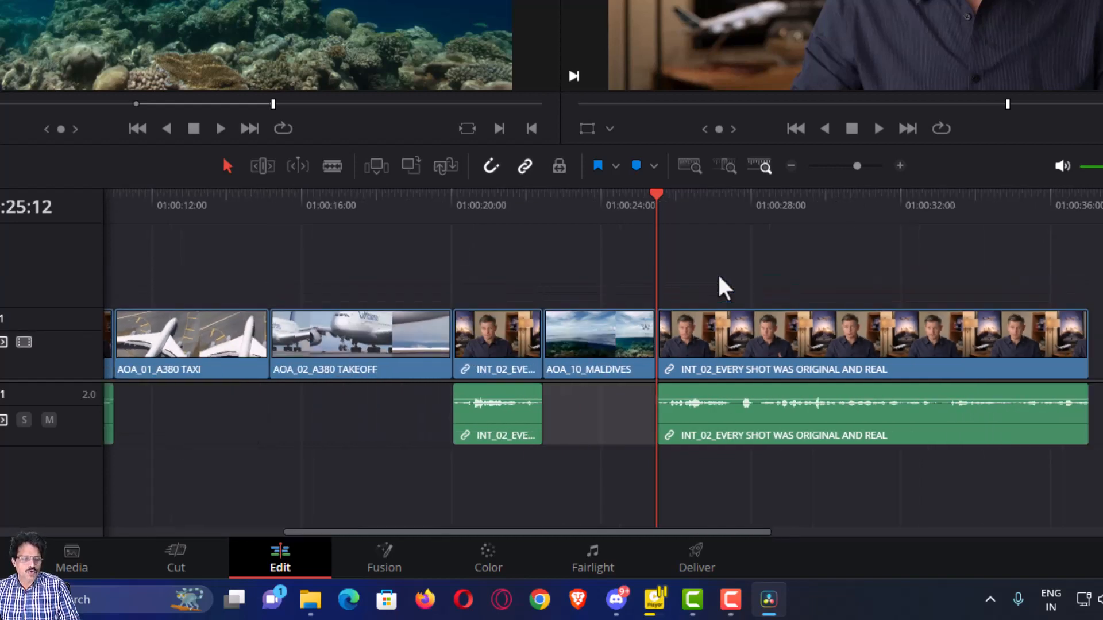
pyautogui.scroll(1, 718, 274)
pyautogui.scroll(-1, 718, 274)
pyautogui.scroll(1, 719, 276)
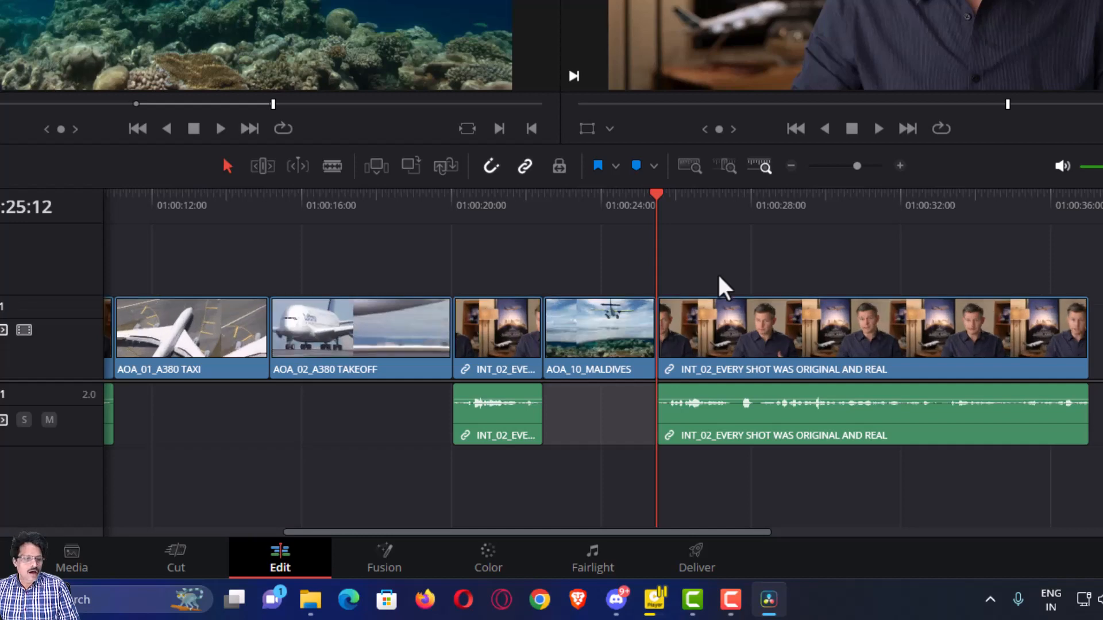
# Pan the timeline back and forth horizontally, ending toward the last interview clip.
pyautogui.hscroll(-3, 717, 285)
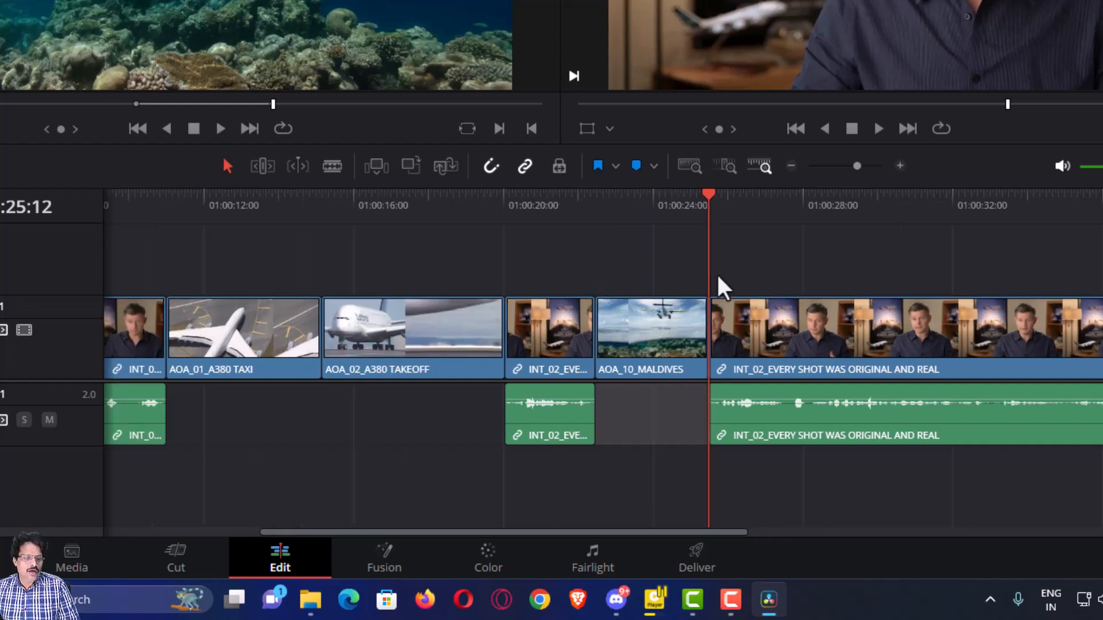
pyautogui.hscroll(3, 718, 285)
pyautogui.hscroll(-4, 717, 284)
pyautogui.hscroll(5, 718, 277)
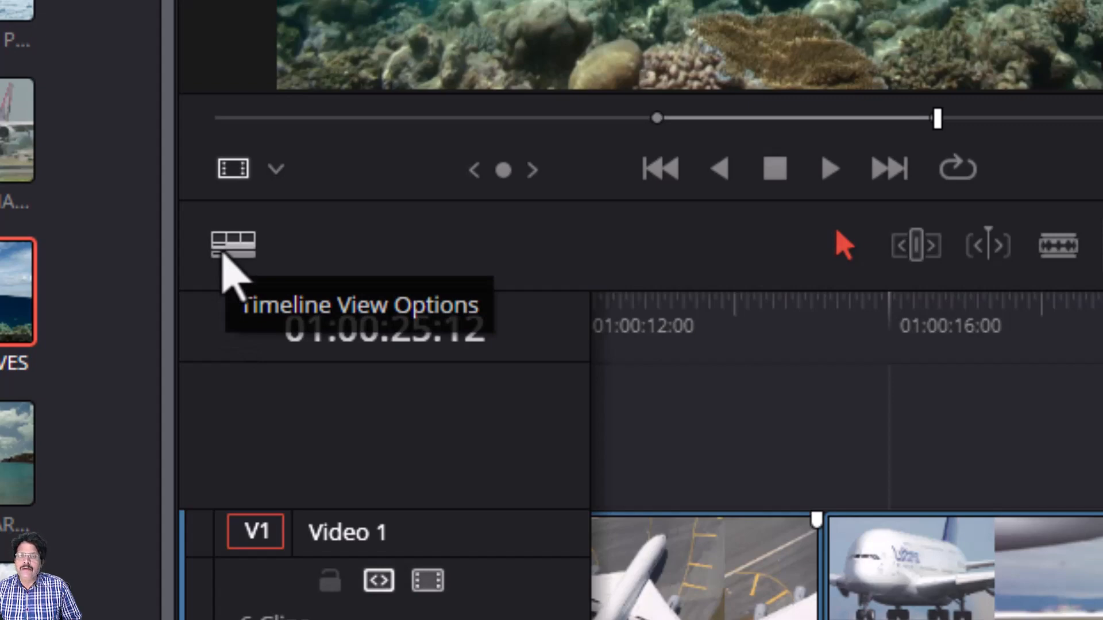
# Use the Timeline View Options to keep the video track height and make the audio track slightly shorter.
pyautogui.click(232, 244)
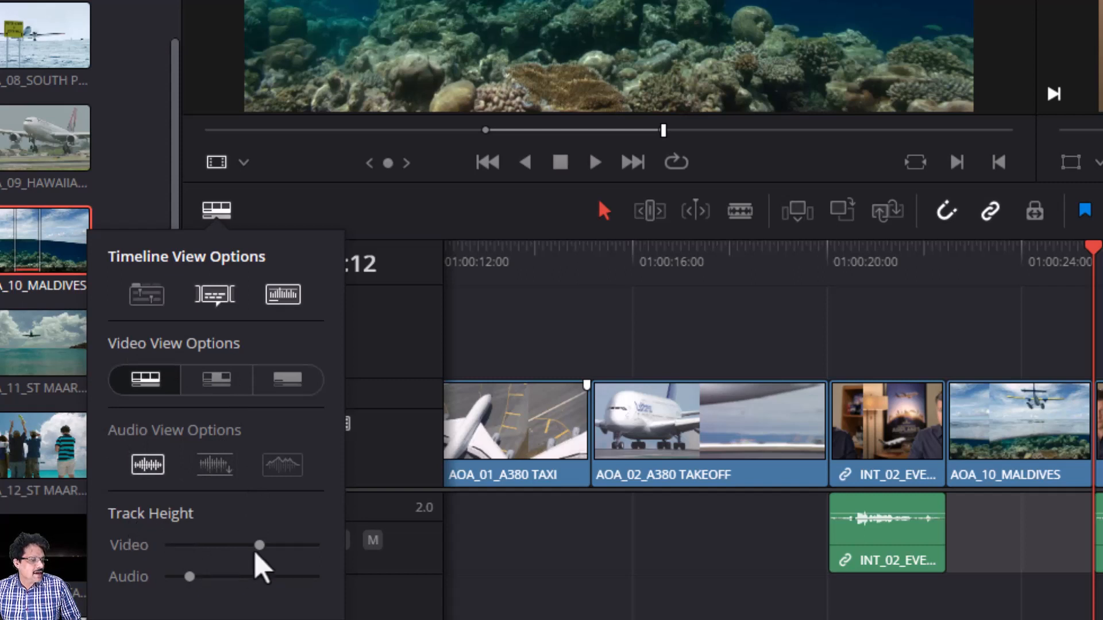
pyautogui.moveTo(259, 545)
pyautogui.mouseDown()
pyautogui.moveTo(274, 545)
pyautogui.moveTo(259, 546)
pyautogui.mouseUp()
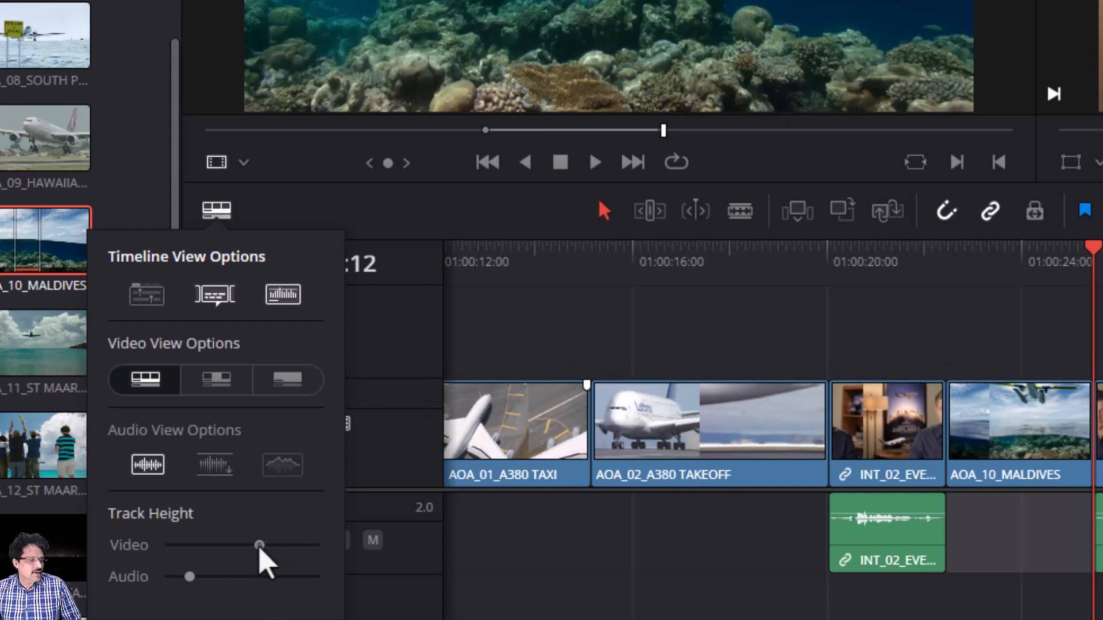
pyautogui.moveTo(190, 576); pyautogui.dragTo(187, 576)
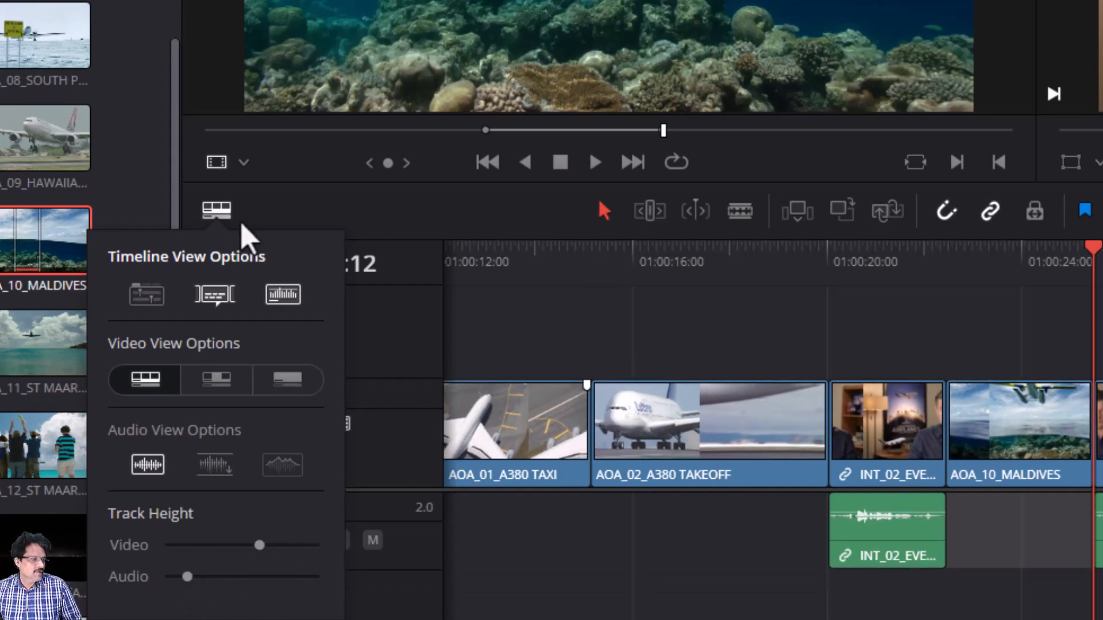
pyautogui.click(484, 314)
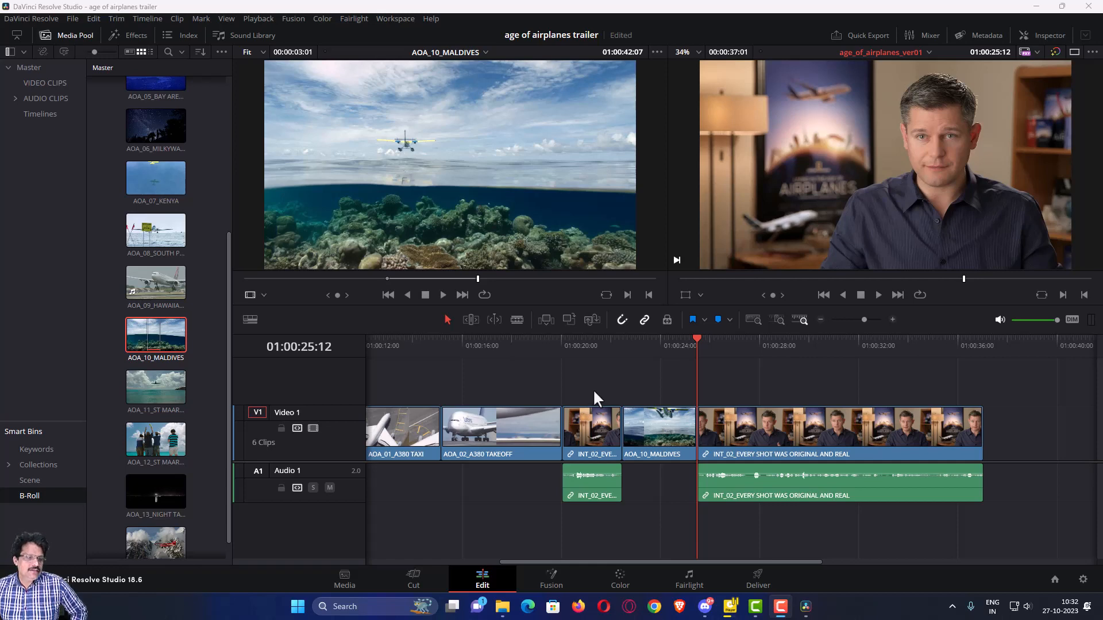
# Move the playhead into the short INT_02 clip, compare selecting its linked video and audio with selecting AOA_10_MALDIVES, and clear the selection.
pyautogui.click(584, 345)
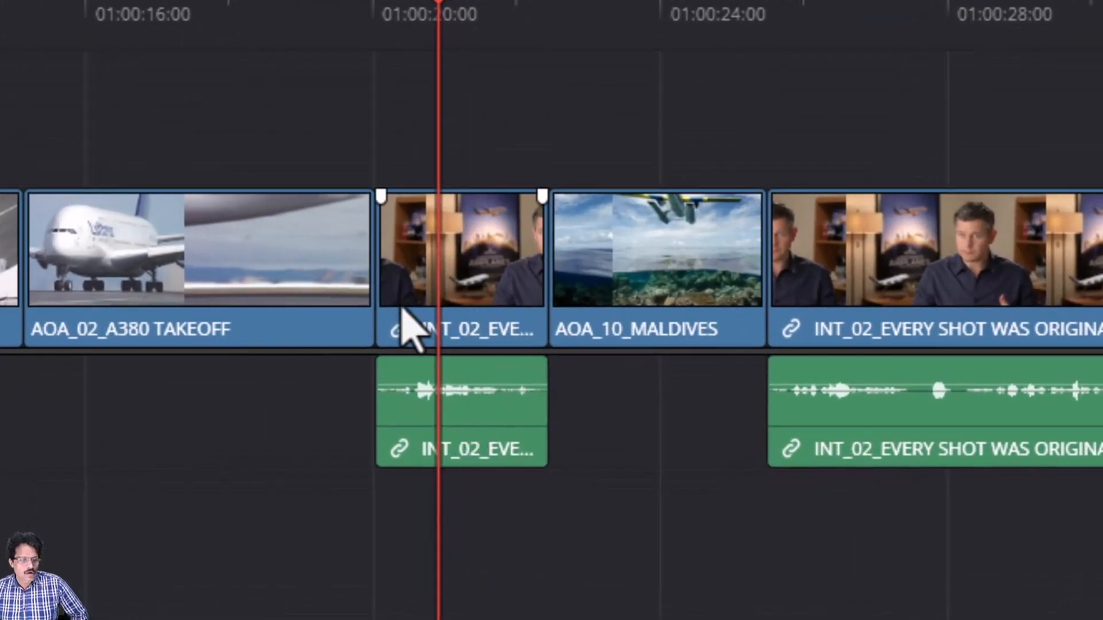
pyautogui.click(480, 247)
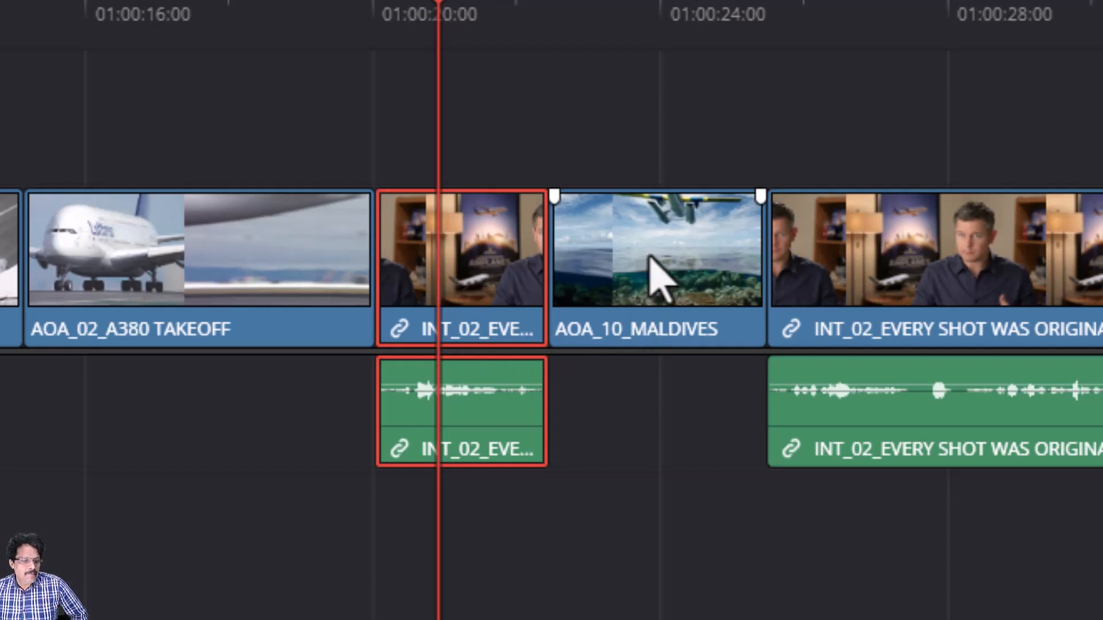
pyautogui.click(652, 276)
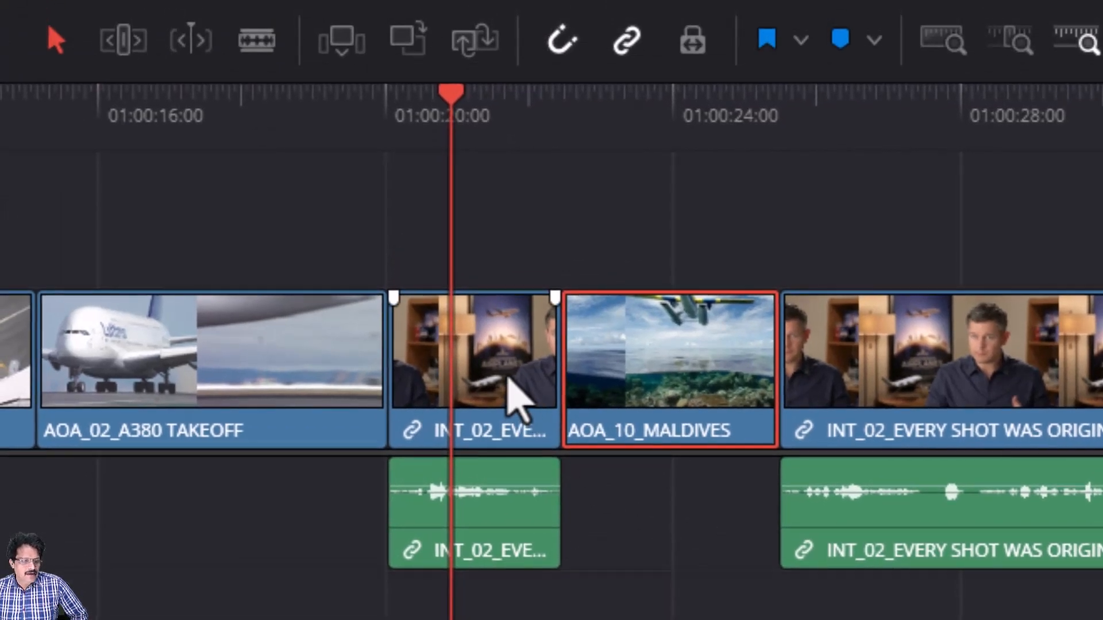
pyautogui.click(515, 396)
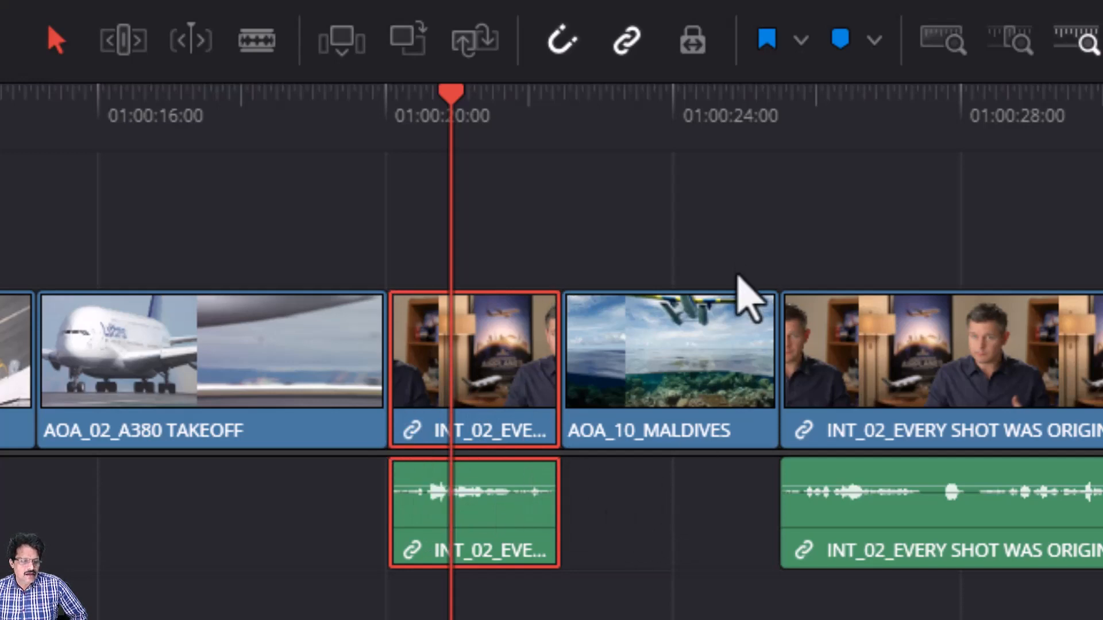
pyautogui.click(738, 230)
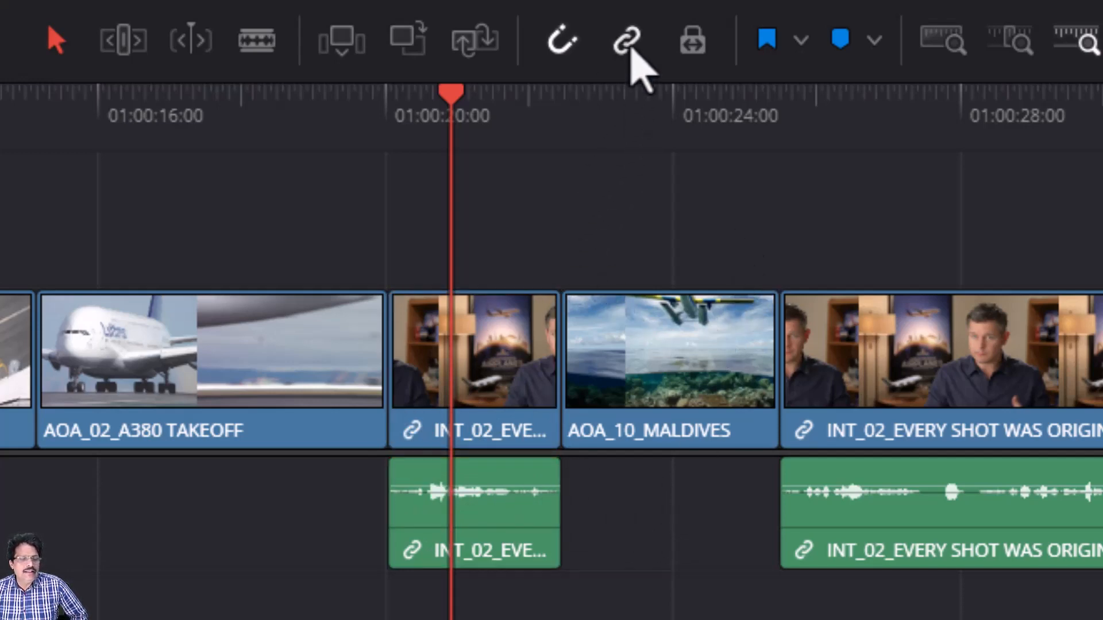
# Turn off linked selection, select only the short INT_02 clip's video part, and restore linked selection with nothing selected.
pyautogui.click(627, 40)
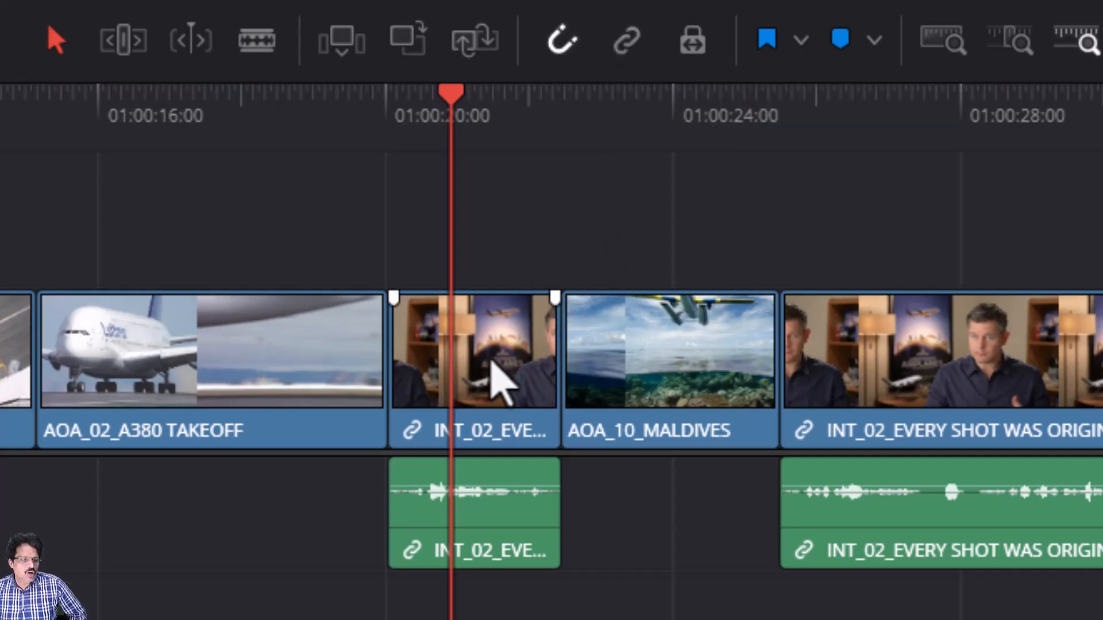
pyautogui.click(498, 378)
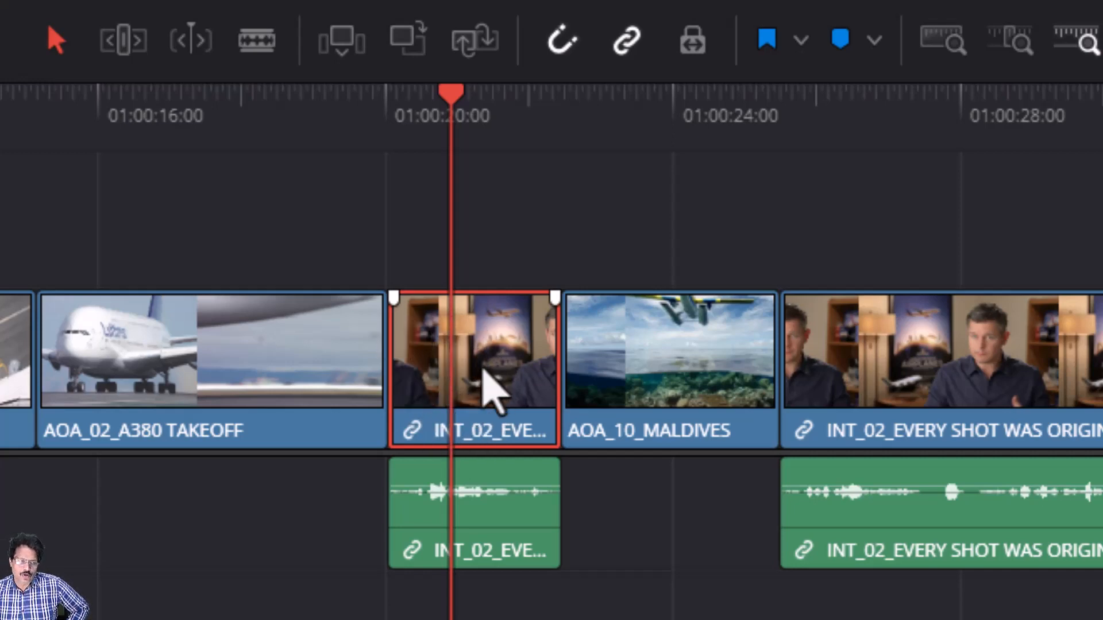
pyautogui.click(619, 185)
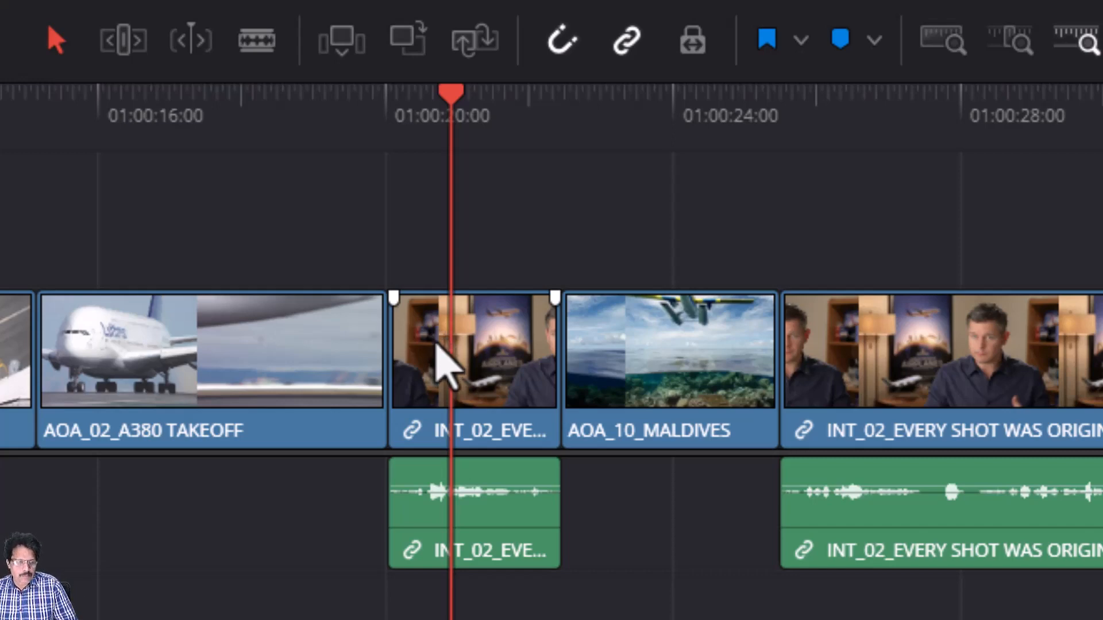
# With linked selection on, select only the short INT_02 clip's video part, then both linked parts, and clear the selection.
pyautogui.click(480, 380)
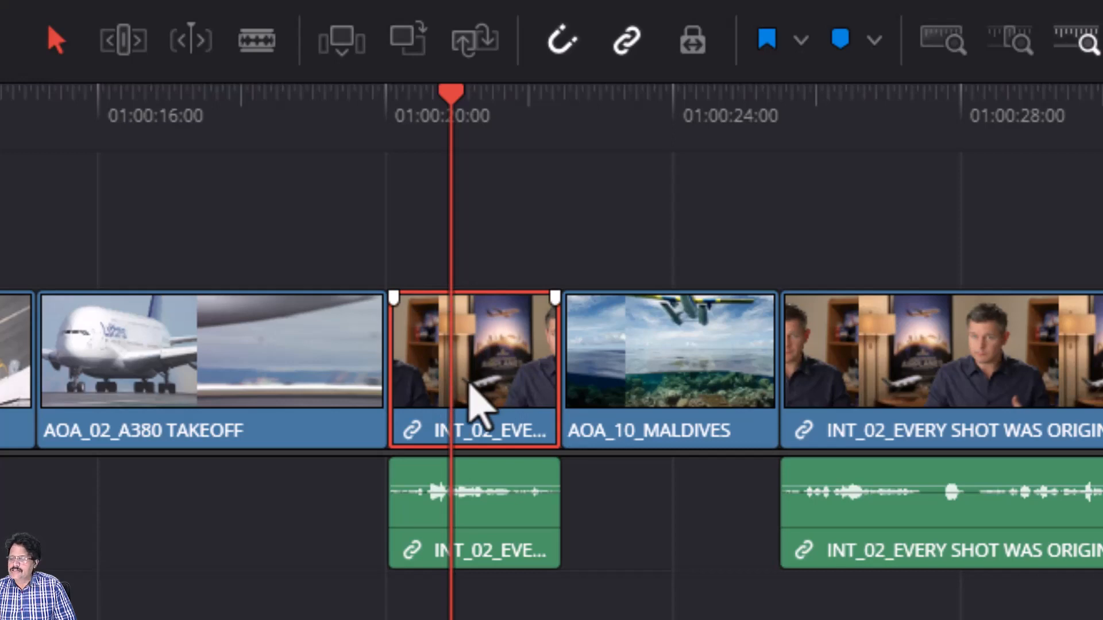
pyautogui.click(546, 246)
pyautogui.click(525, 386)
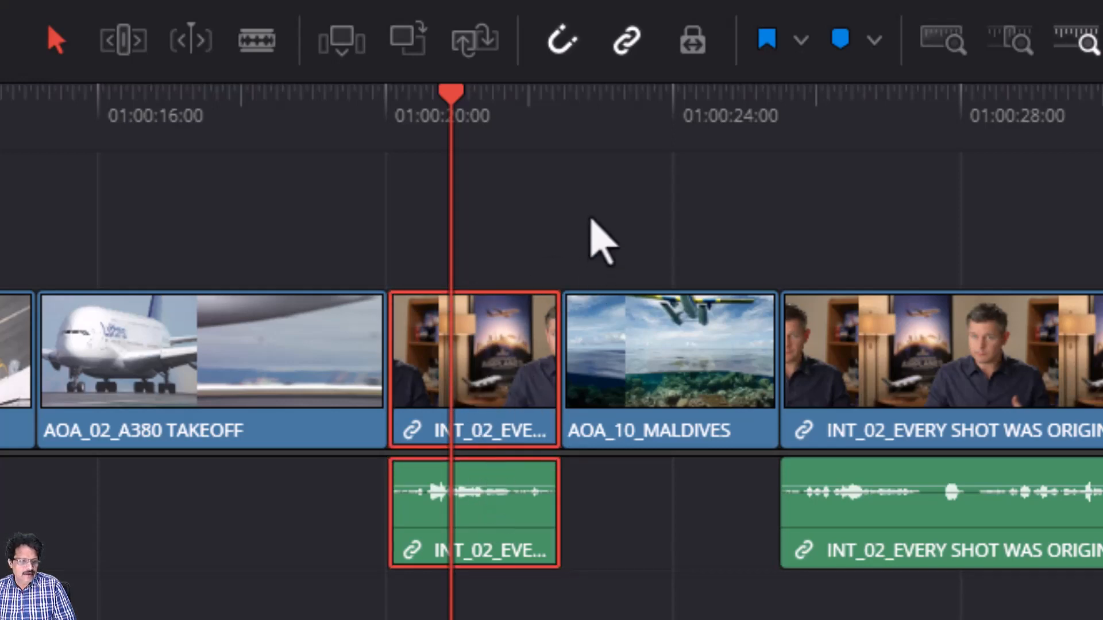
pyautogui.click(591, 221)
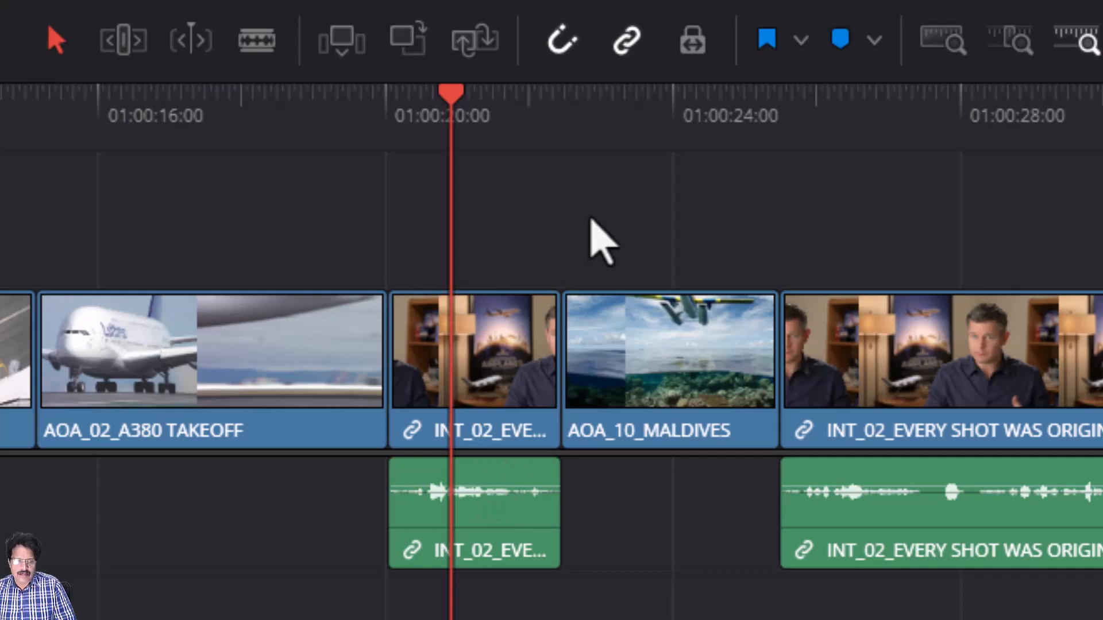
# Ripple delete only the video part of the short INT_02 clip, and undo the deletion.
pyautogui.click(504, 360)
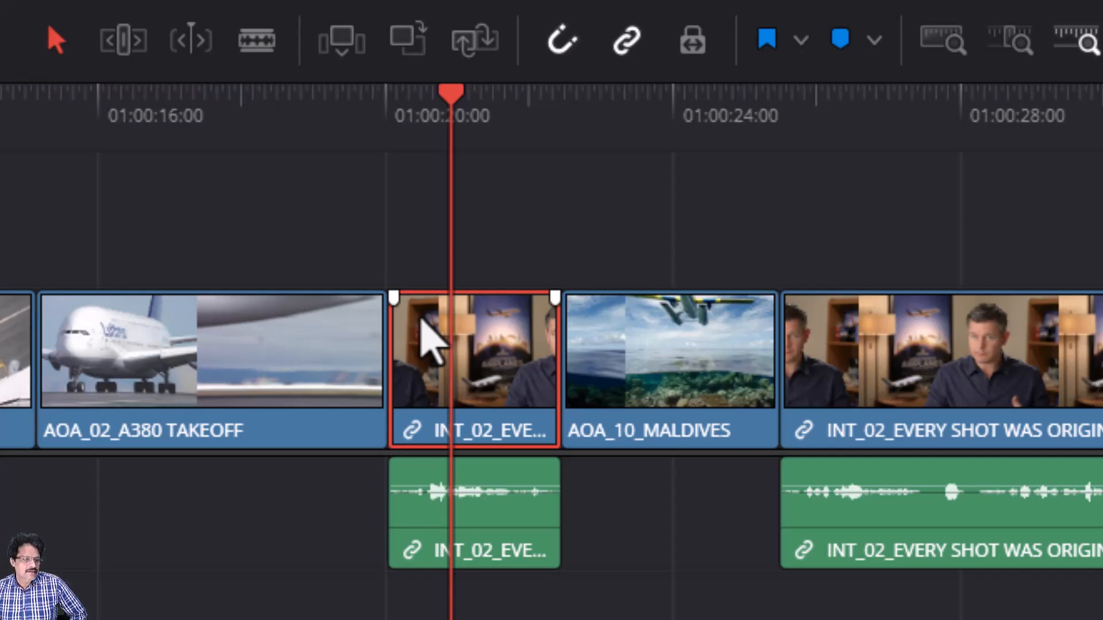
pyautogui.press('Delete')
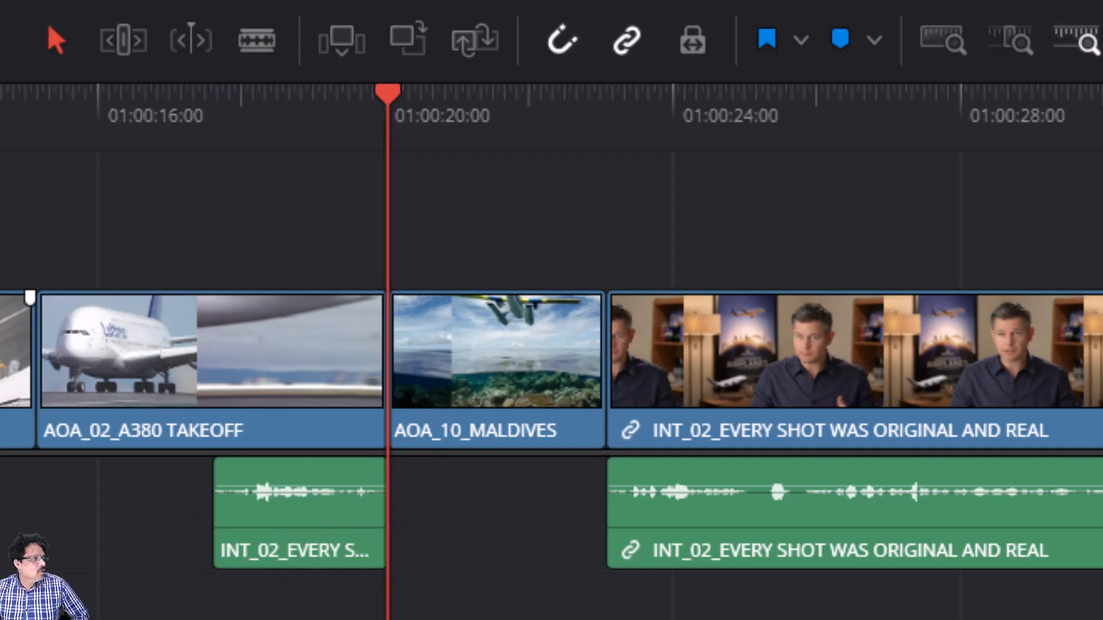
pyautogui.hotkey('ctrl', 'z')
pyautogui.hotkey('ctrl', 'z')
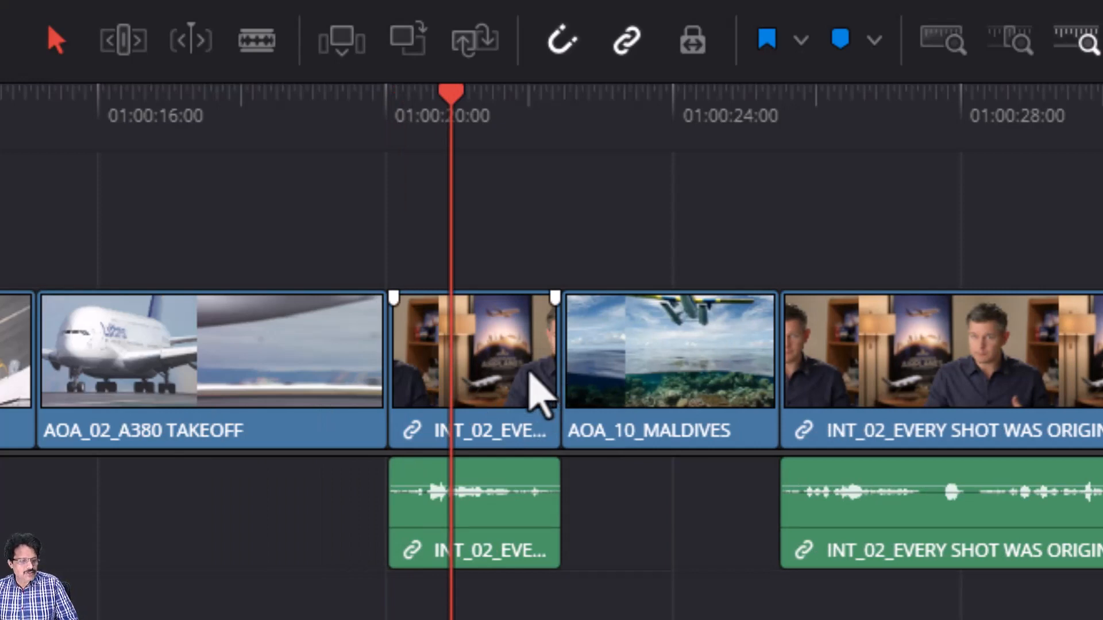
# Delete only the short INT_02 clip's video part leaving a gap in Video 1, and undo the deletion.
pyautogui.click(535, 386)
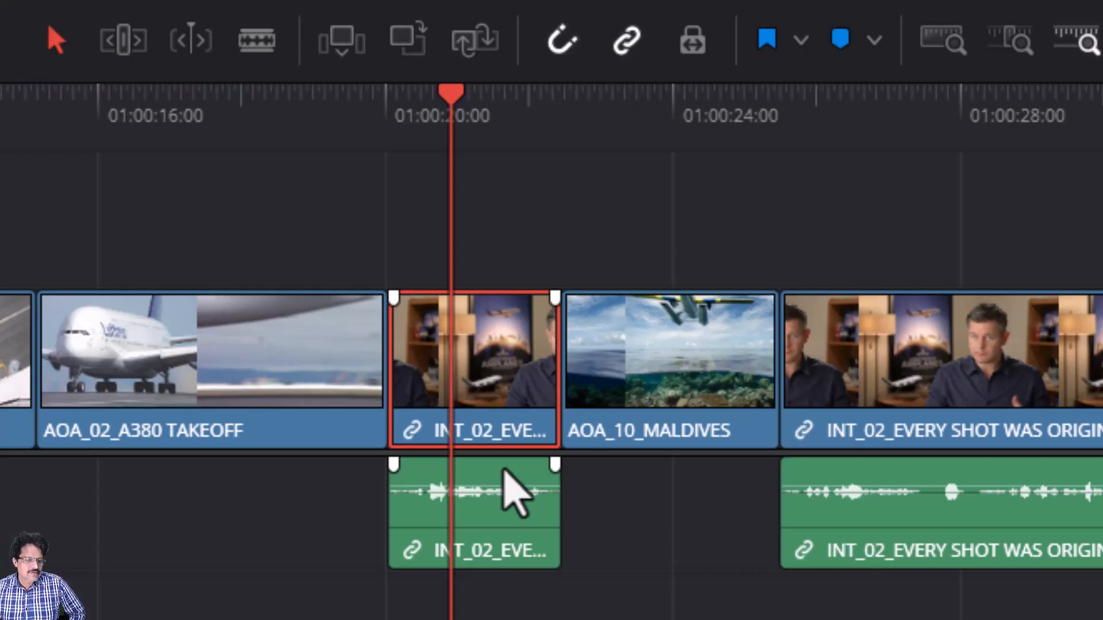
pyautogui.press('BackSpace')
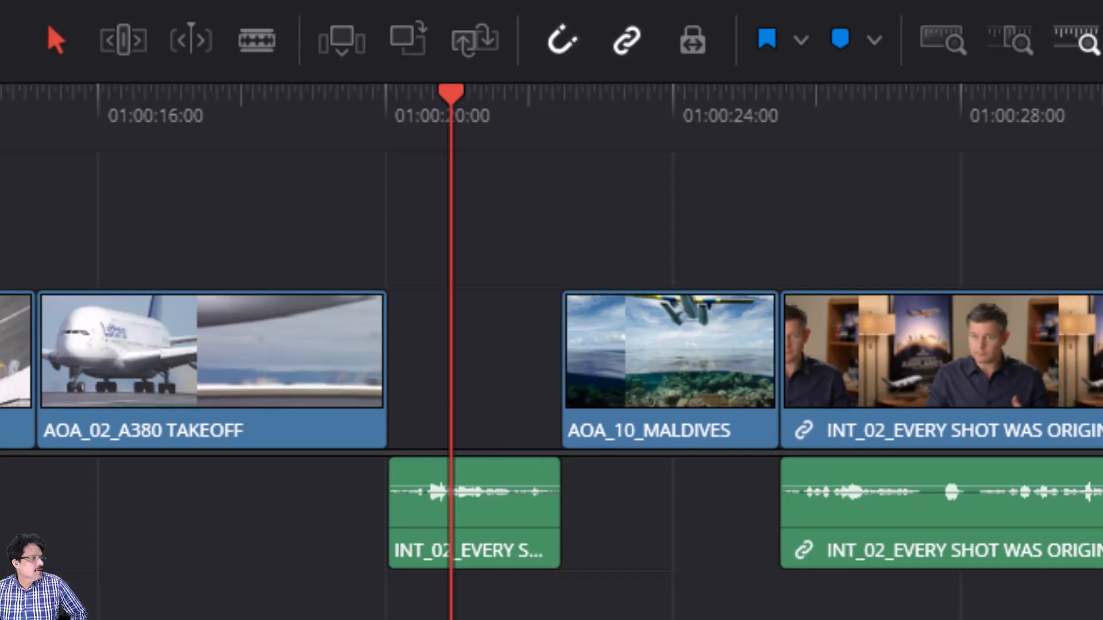
pyautogui.hotkey('ctrl', 'z')
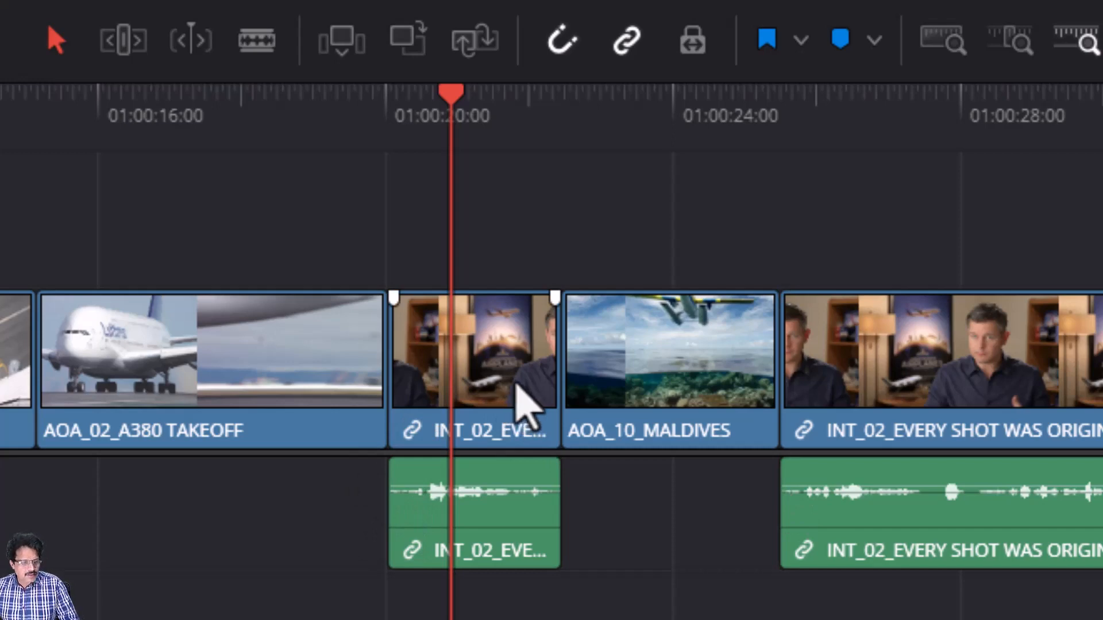
# Ripple delete the short INT_02 clip's video part alone, closing the Video 1 gap and keeping its audio.
pyautogui.click(526, 405)
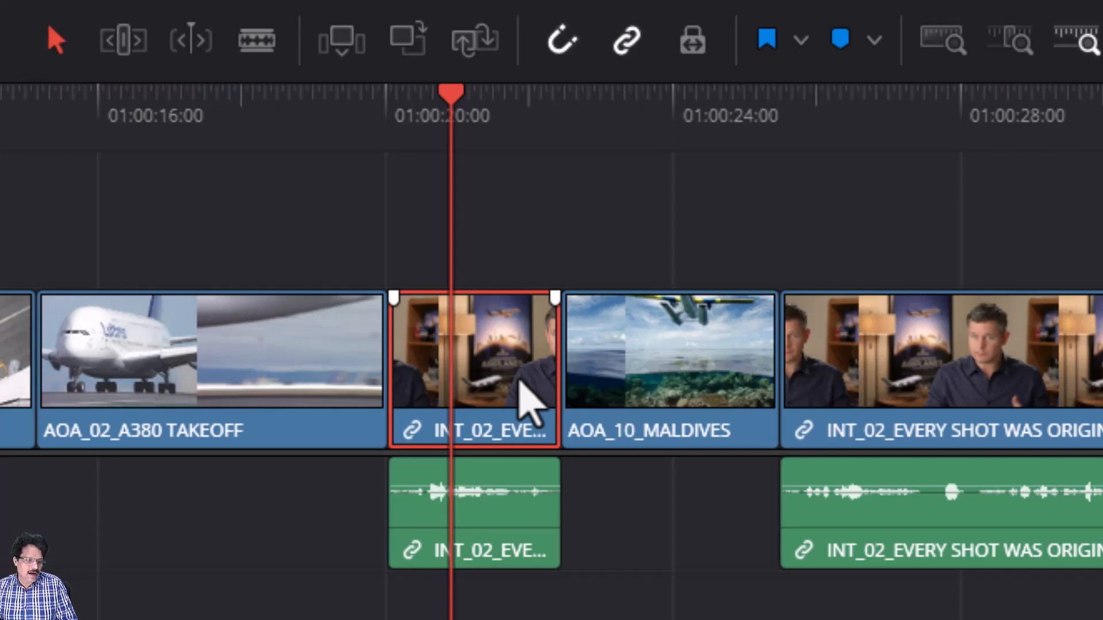
pyautogui.press('Delete')
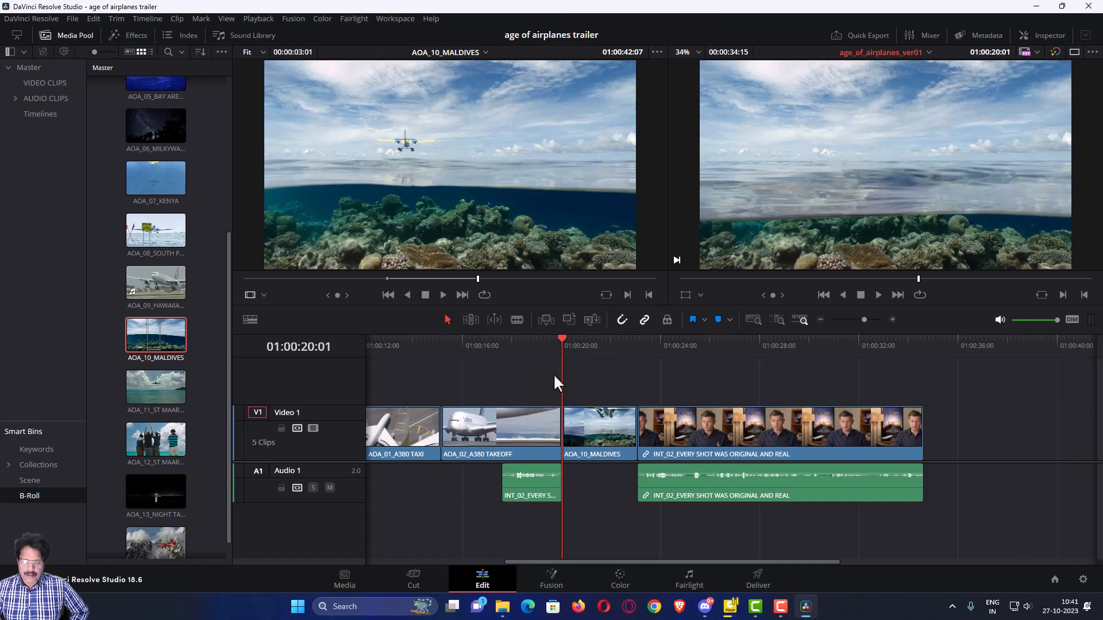
# Play the remaining INT_02 interview clip from its start, stop, and replay it from about 01:00:25 to check audio sync.
pyautogui.press('Down')
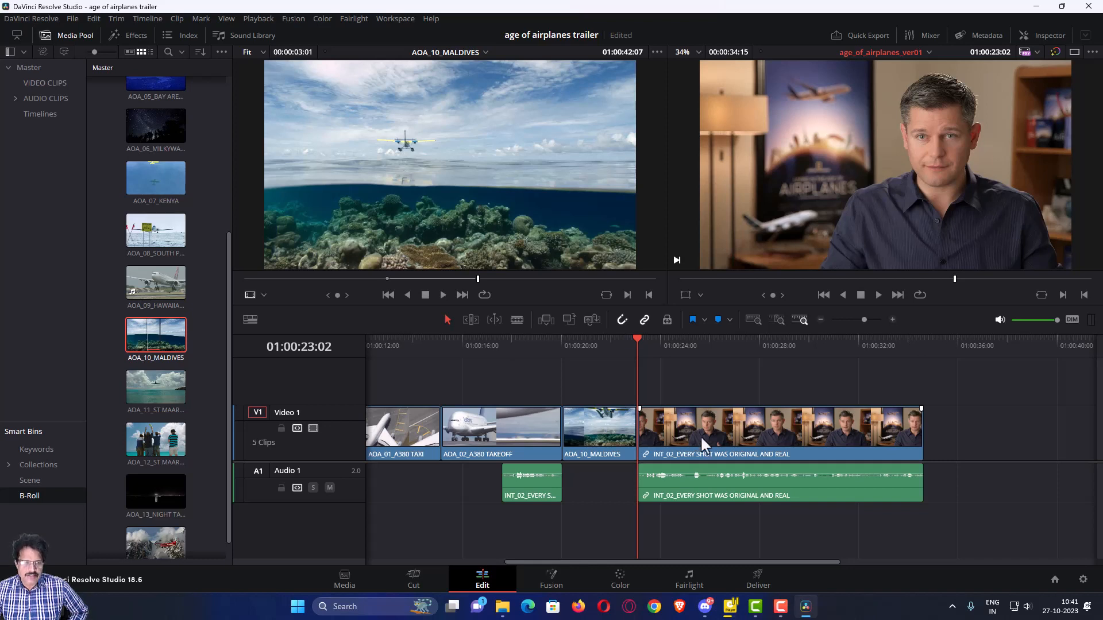
pyautogui.click(877, 295)
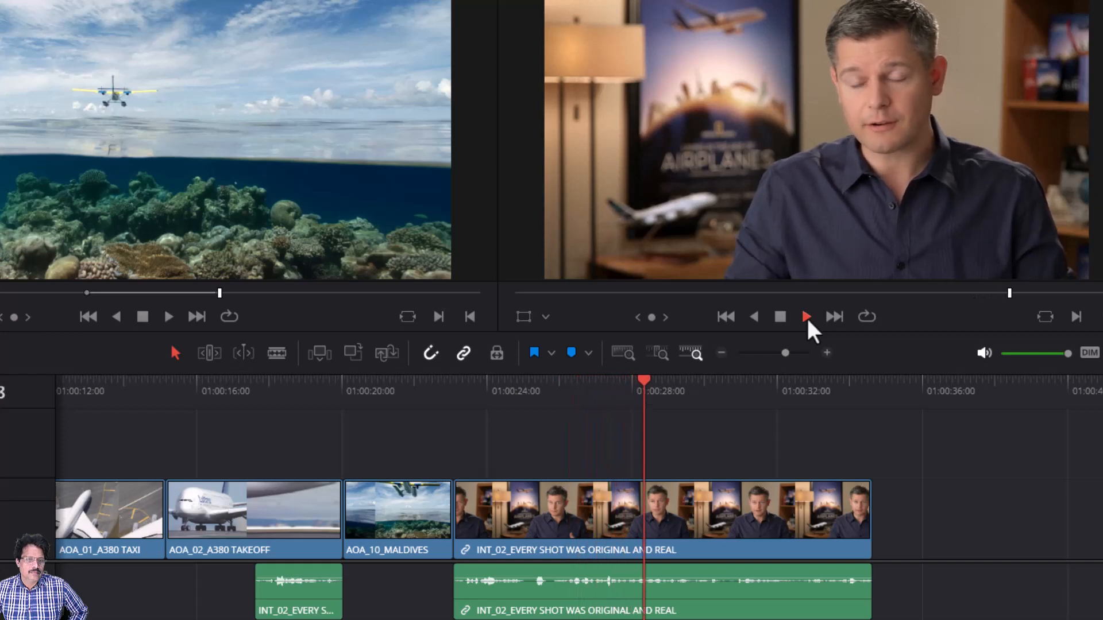
pyautogui.click(779, 317)
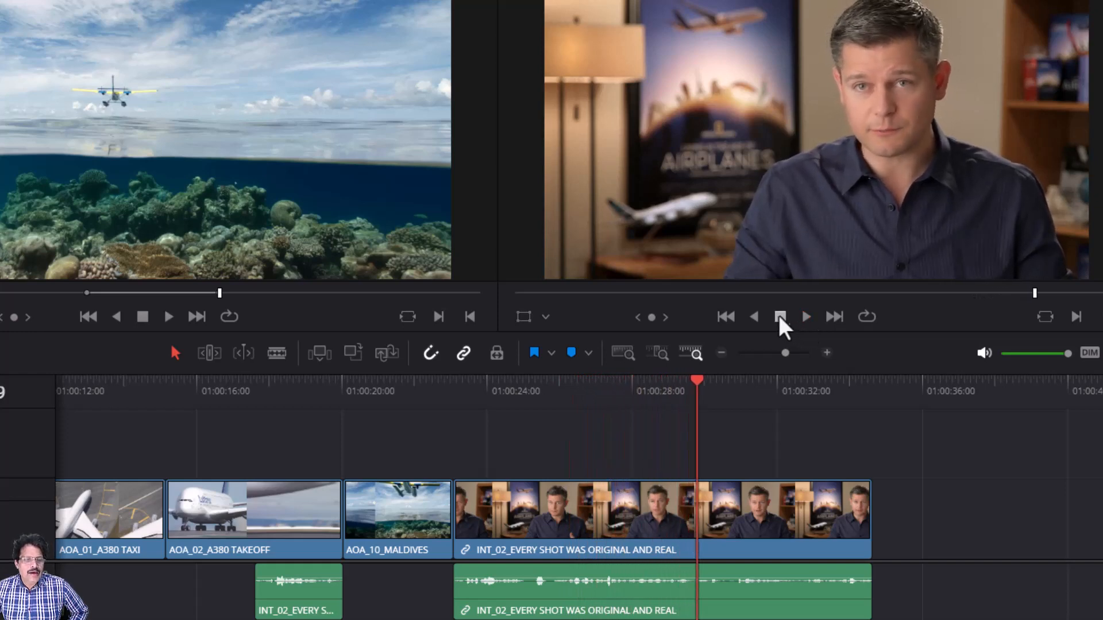
pyautogui.moveTo(697, 382); pyautogui.dragTo(537, 400)
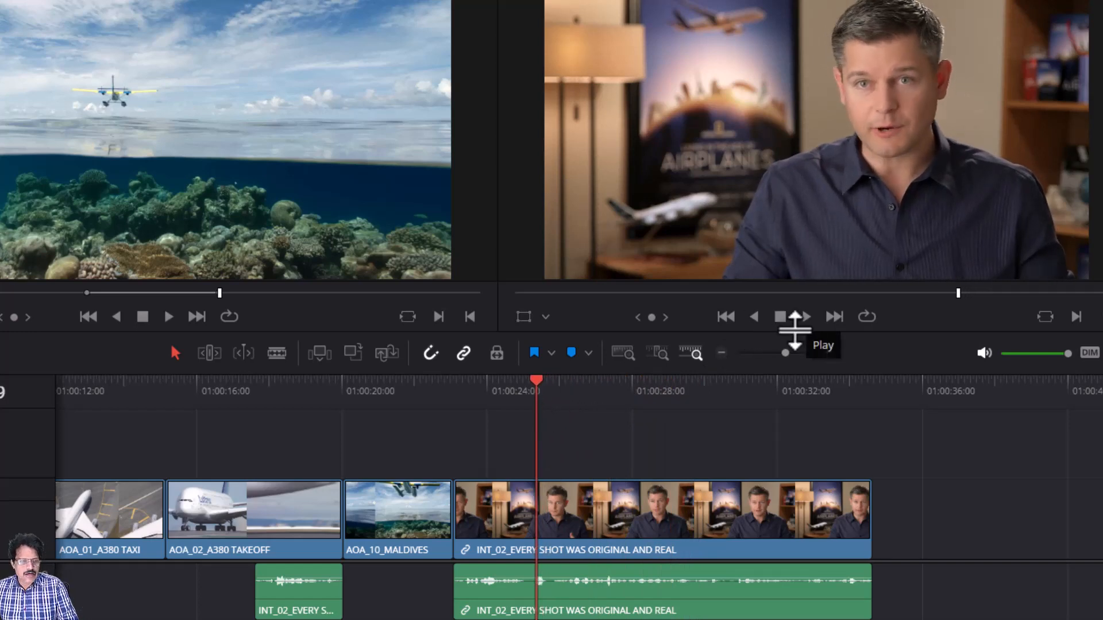
pyautogui.click(805, 317)
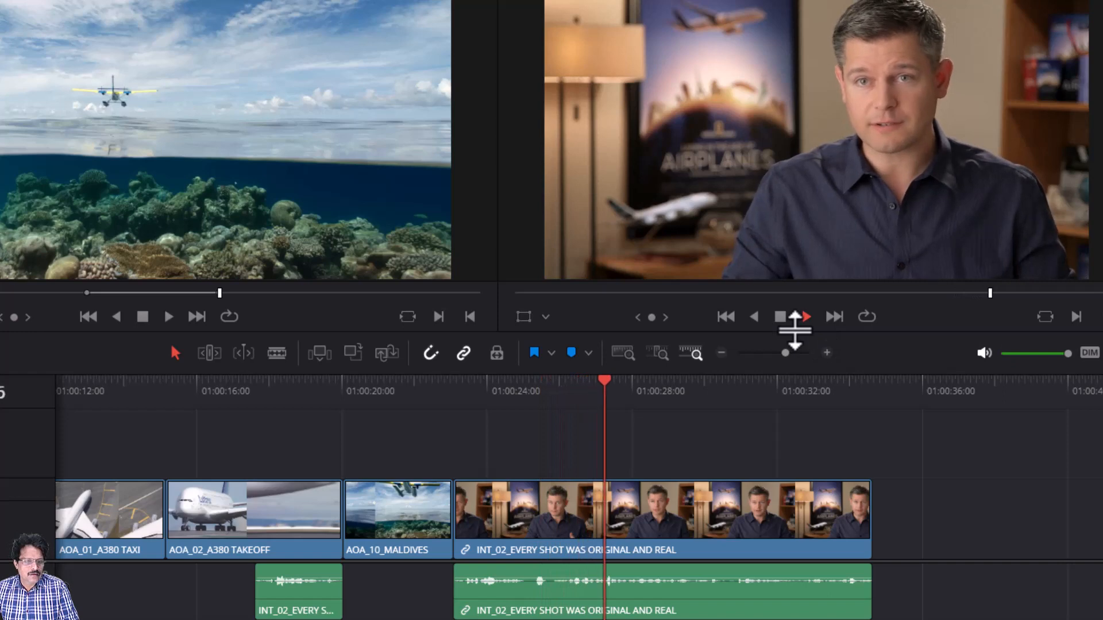
# Stop playback and replay the INT_02 interview clip from about 01:00:24, stopping near 01:00:27.
pyautogui.press('space')
pyautogui.click(516, 392)
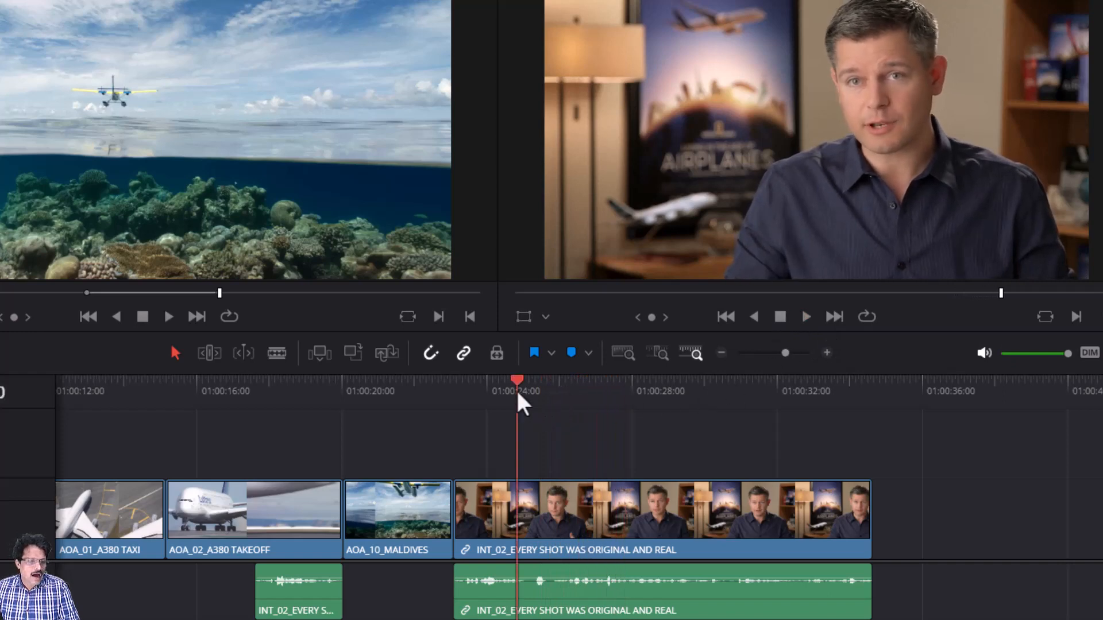
pyautogui.press('space')
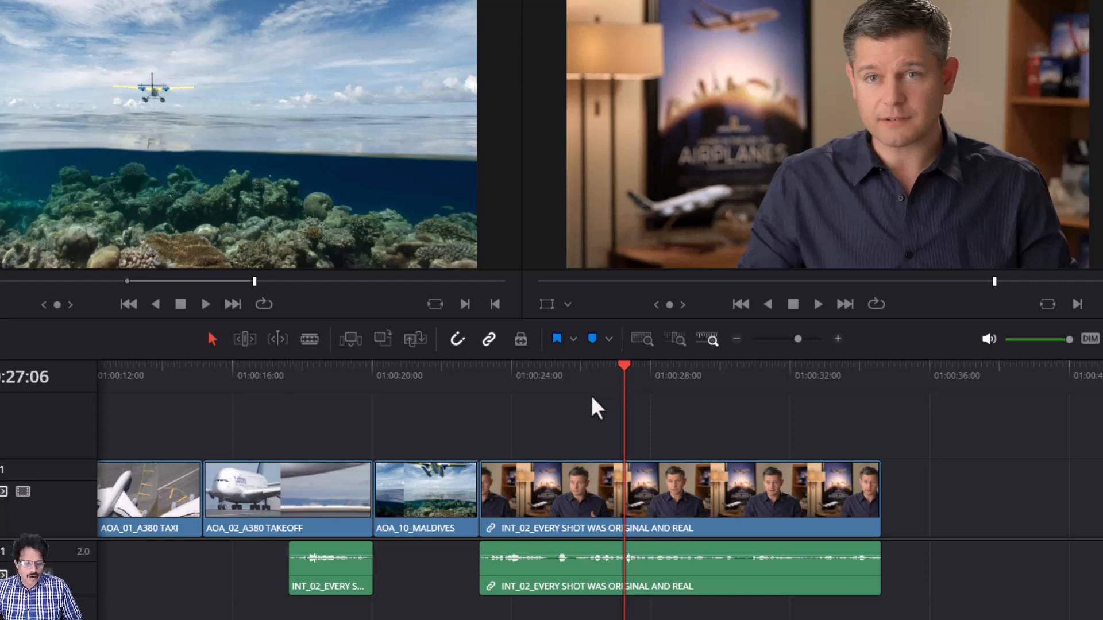
# Zoom the timeline in around the playhead and increase the Audio 1 track height to enlarge the INT_02 waveform.
pyautogui.scroll(3, 592, 397)
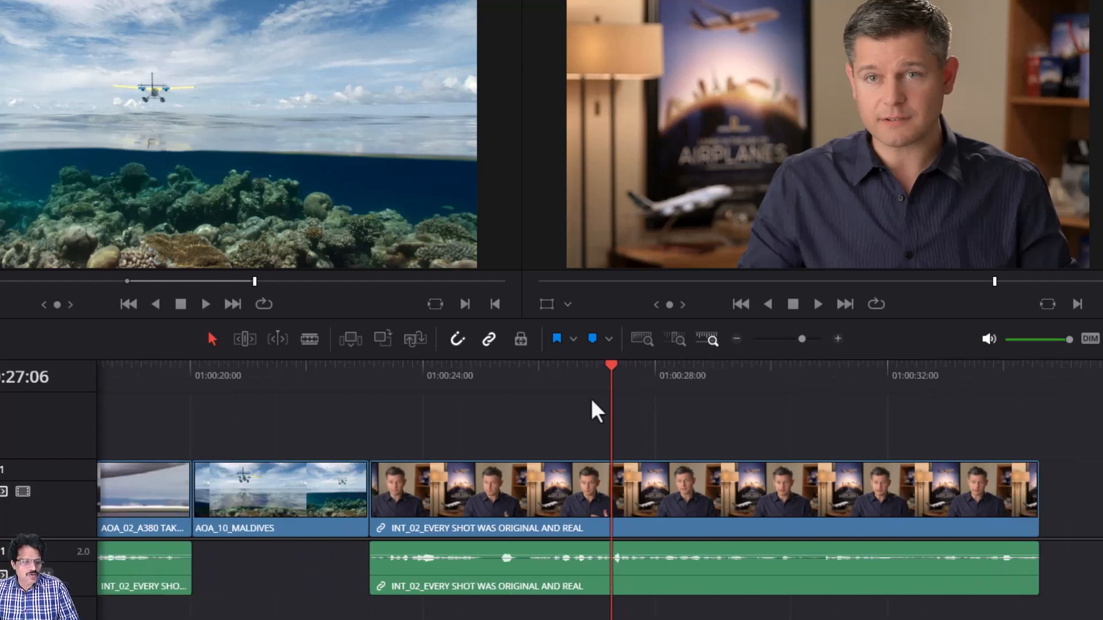
pyautogui.scroll(1, 592, 401)
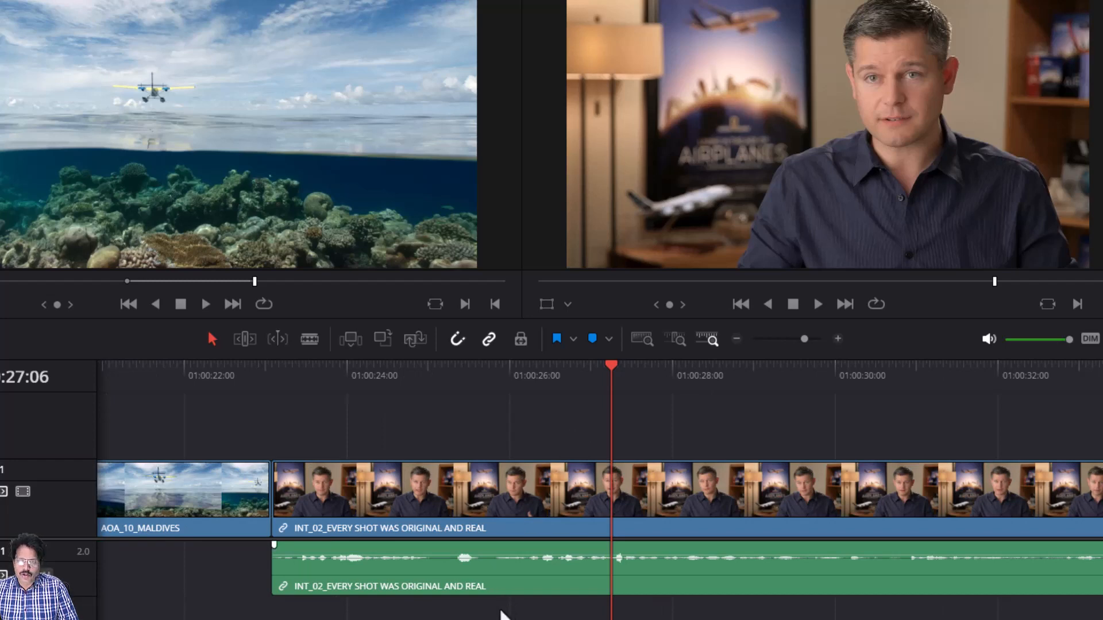
pyautogui.scroll(3, 505, 614)
pyautogui.scroll(2, 501, 612)
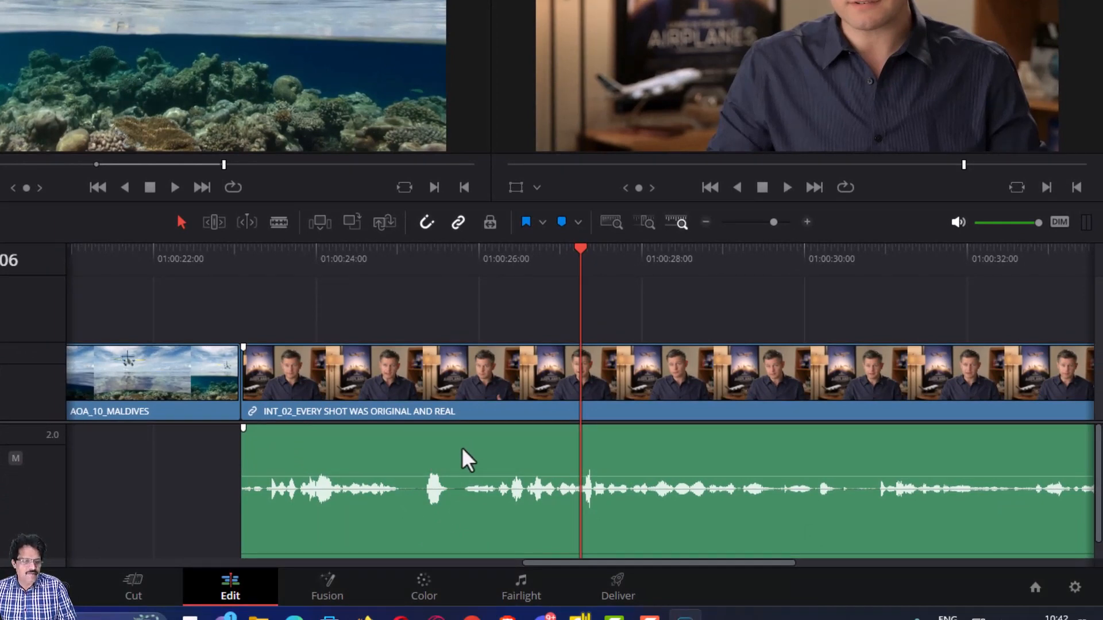
# Play the INT_02 clip repeatedly from about 01:00:25 and 01:00:26 to locate the phrase boundary in its audio.
pyautogui.moveTo(581, 247); pyautogui.dragTo(417, 280)
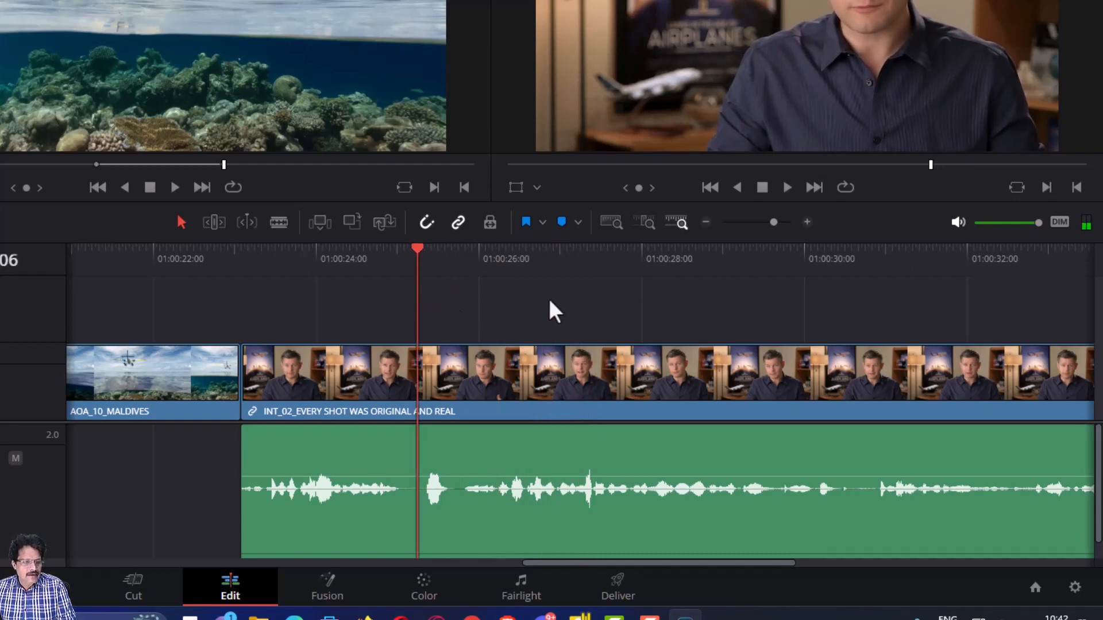
pyautogui.press('space')
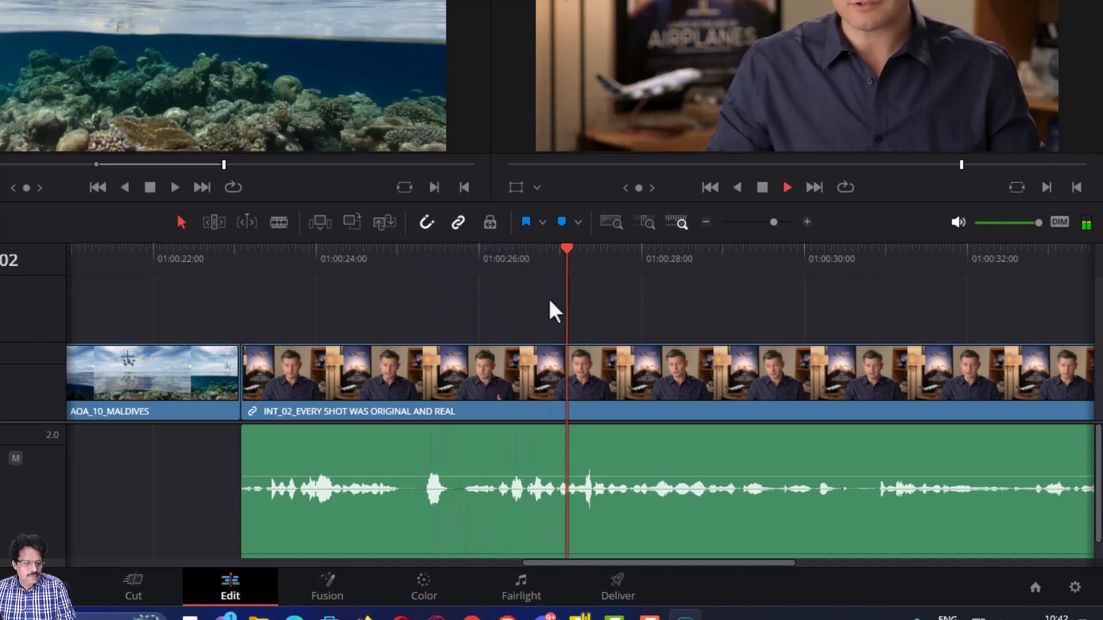
pyautogui.press('space')
pyautogui.click(524, 250)
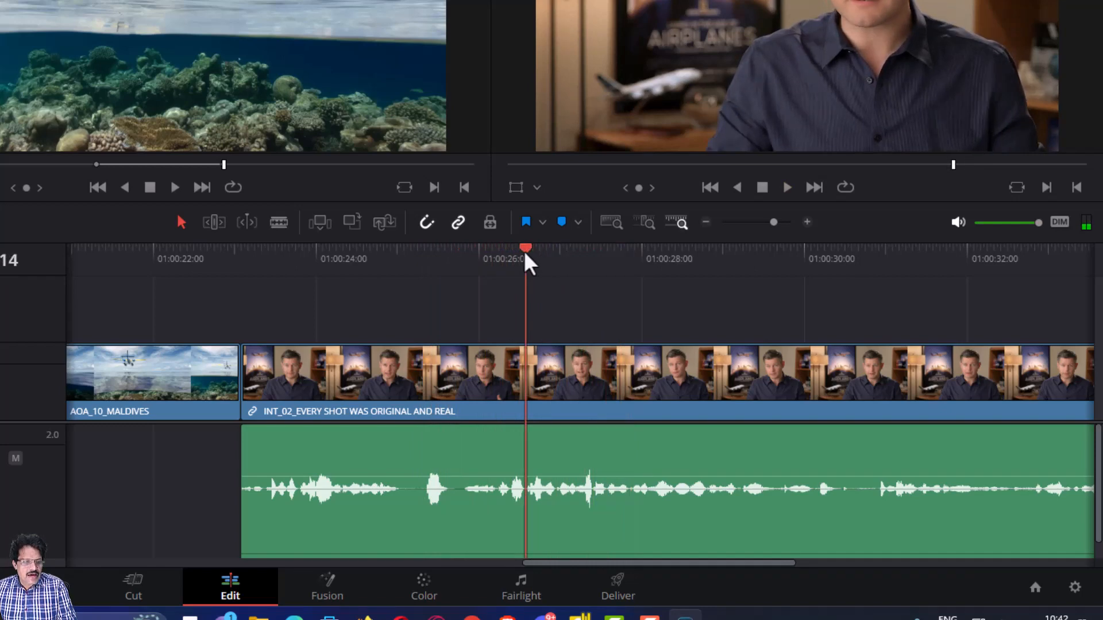
pyautogui.press('space')
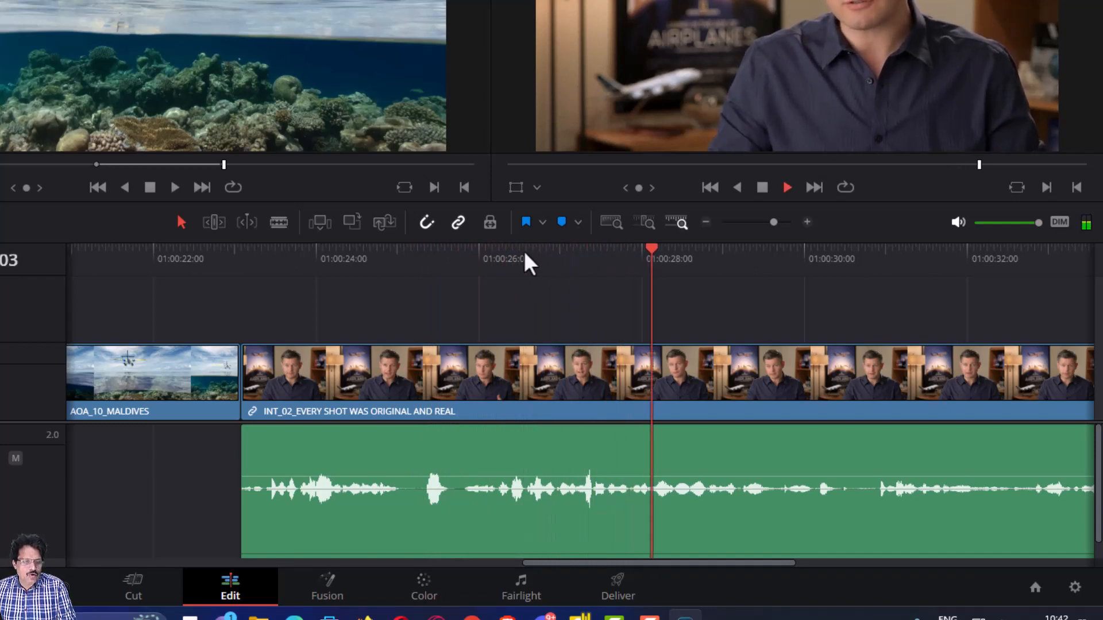
pyautogui.press('space')
pyautogui.click(512, 256)
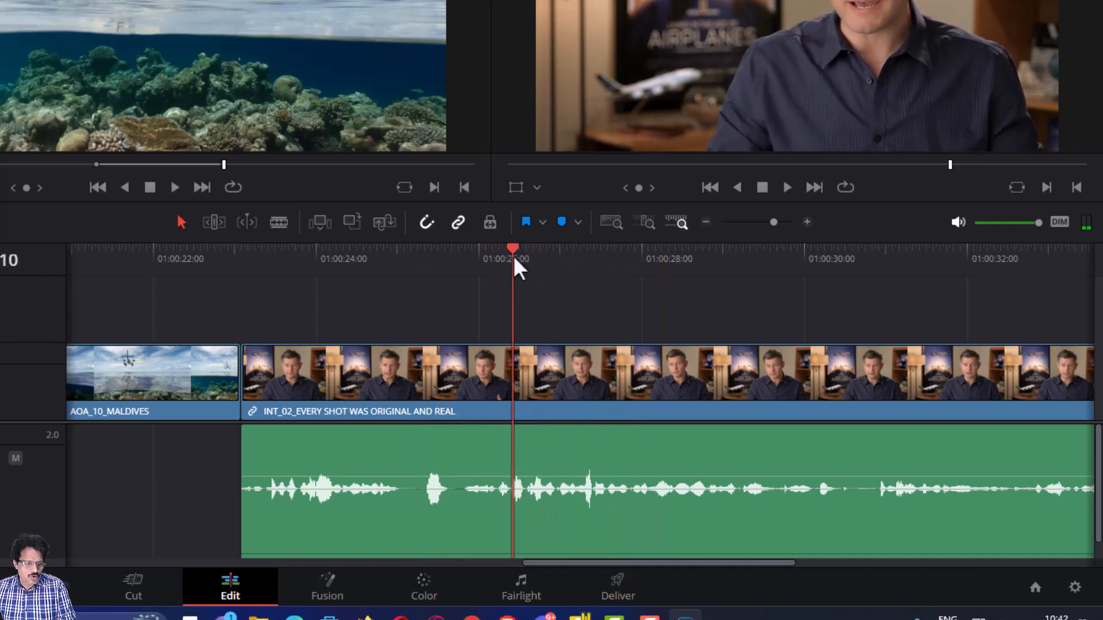
pyautogui.press('space')
pyautogui.press('space')
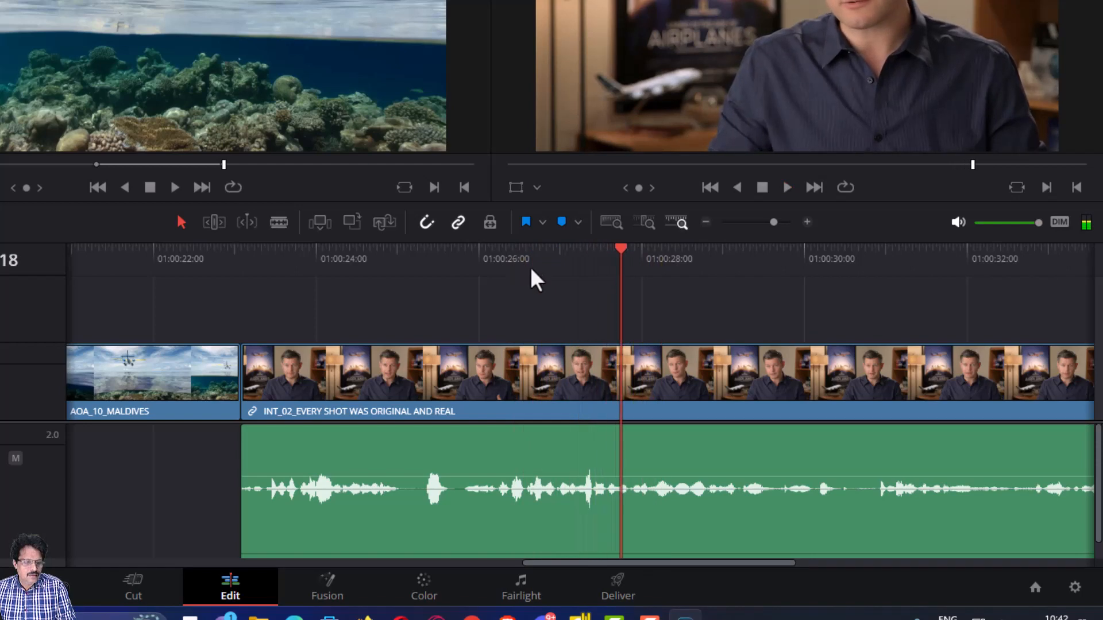
# Scrub to the waveform peak in the INT_02 clip, audition from there, and park the playhead at 01:00:27:08.
pyautogui.click(567, 259)
pyautogui.moveTo(566, 247); pyautogui.dragTo(583, 250)
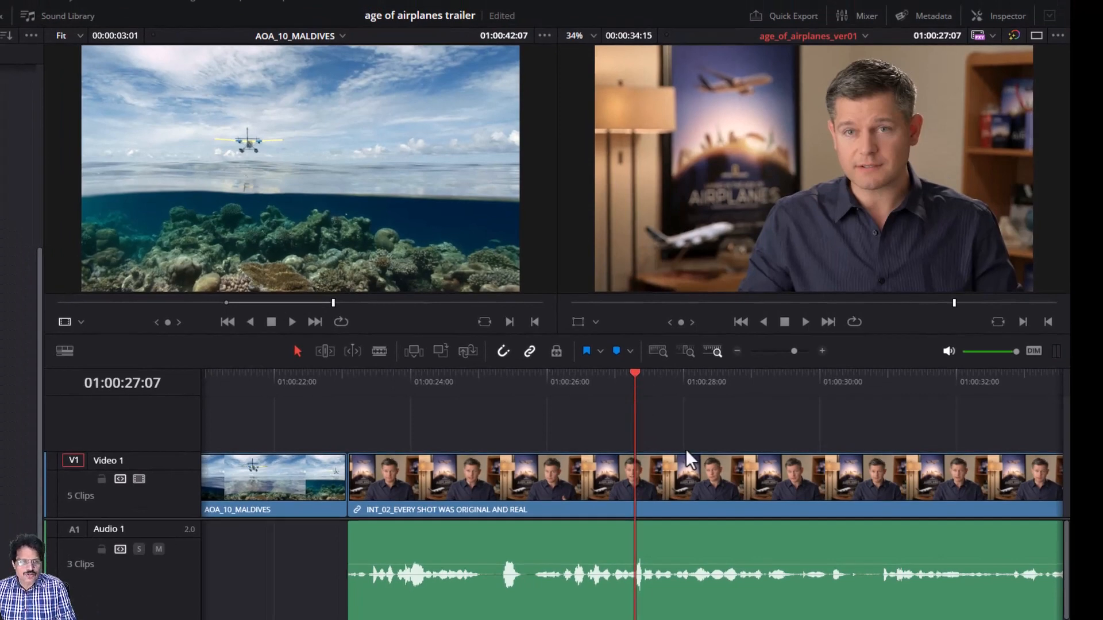
pyautogui.press('space')
pyautogui.press('space')
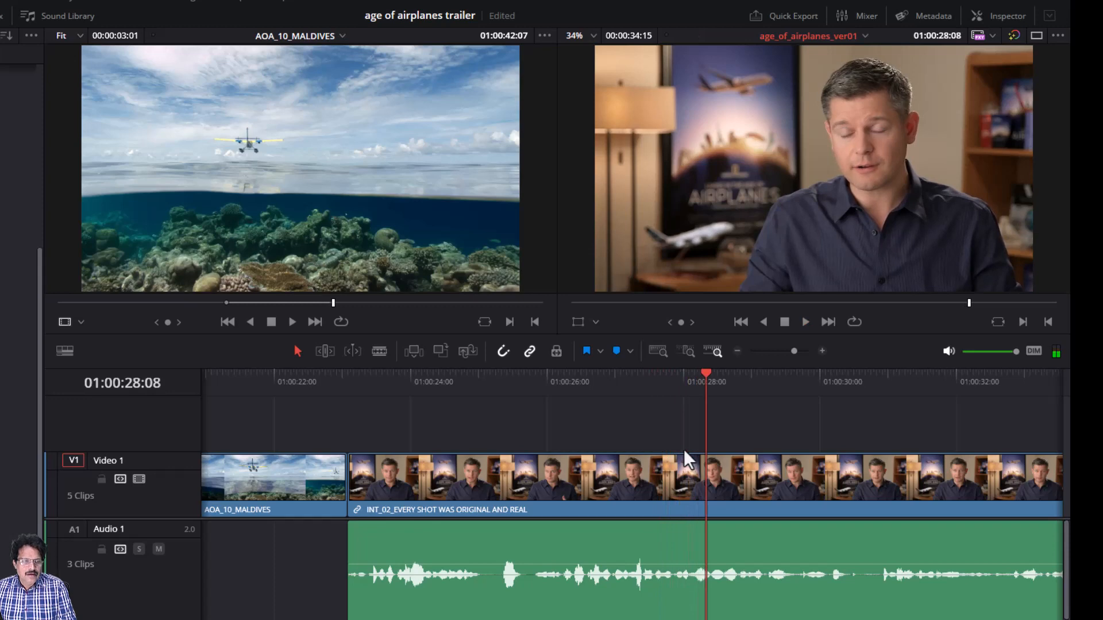
pyautogui.moveTo(646, 381); pyautogui.dragTo(636, 386)
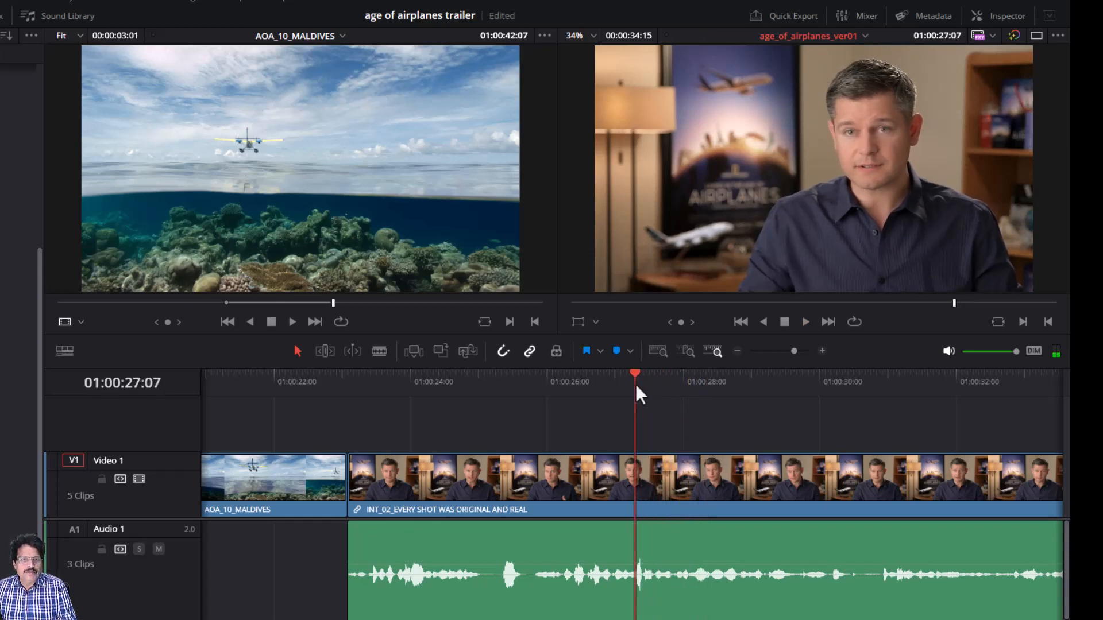
pyautogui.press('Right')
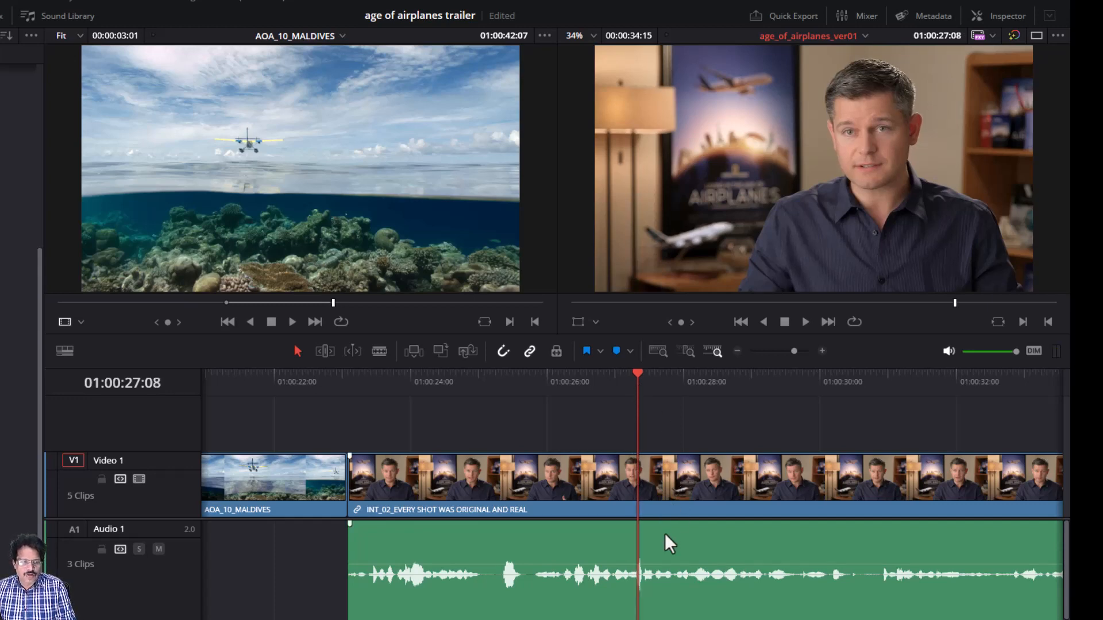
# Toggle snapping off and back on, and split the linked INT_02 clip at 01:00:27:08 with the Blade tool.
pyautogui.hotkey('ctrl', '=')
pyautogui.hotkey('ctrl', '=')
pyautogui.hotkey('ctrl', '=')
pyautogui.hotkey('ctrl', '=')
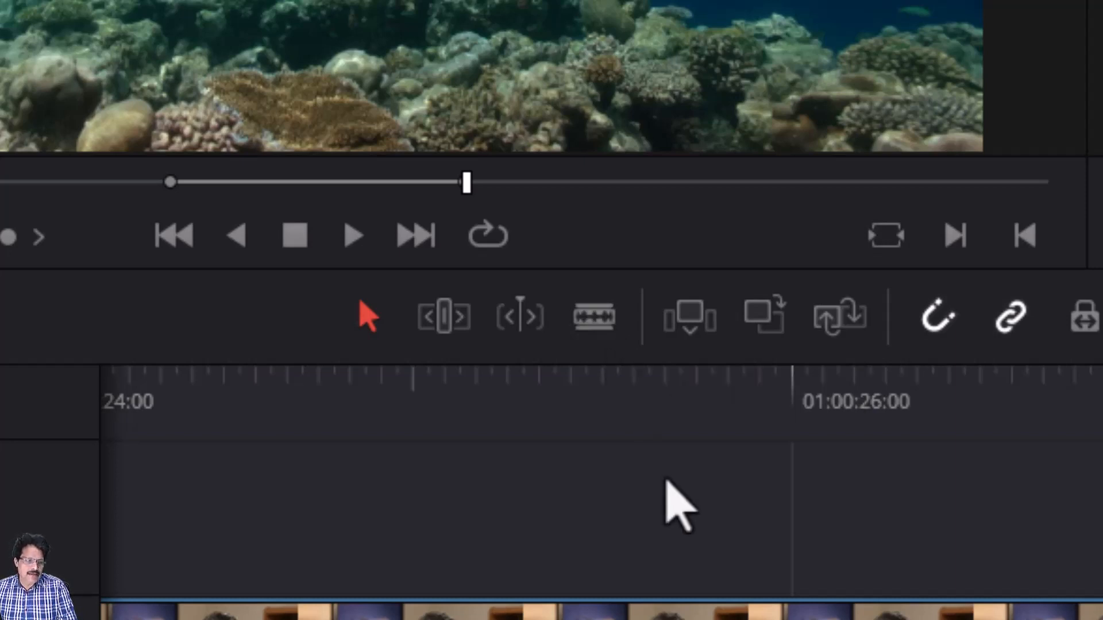
pyautogui.press('b')
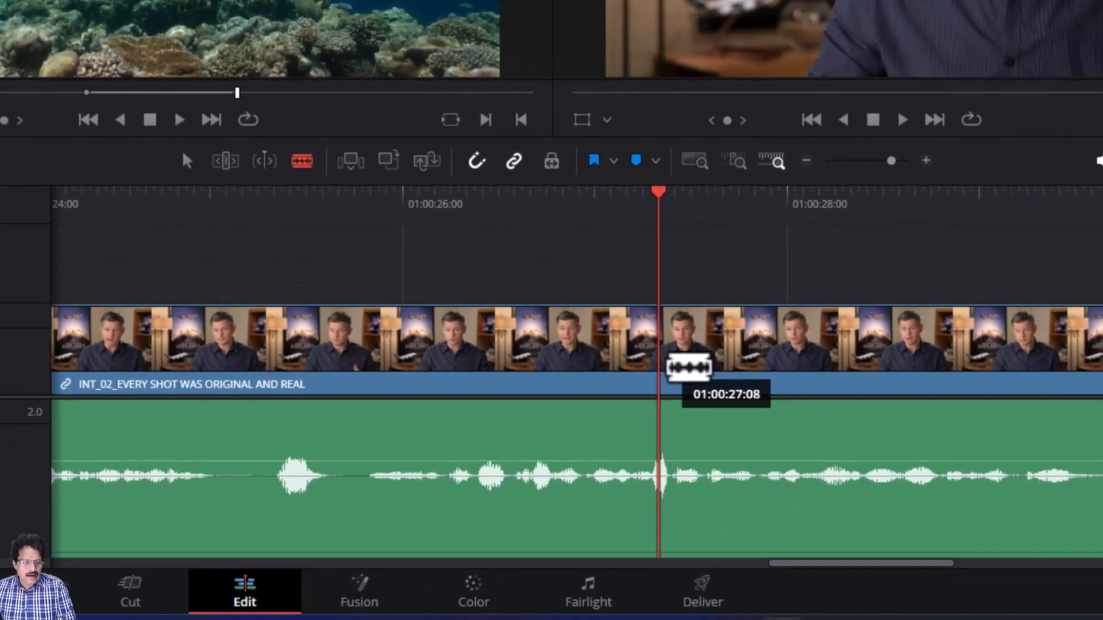
pyautogui.click(477, 163)
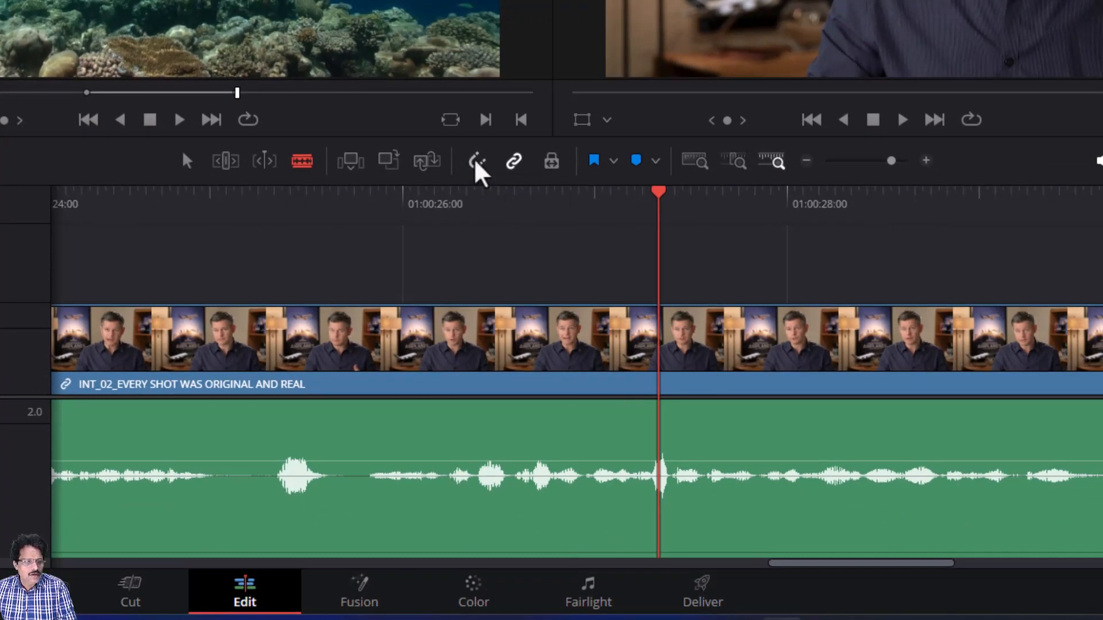
pyautogui.click(476, 162)
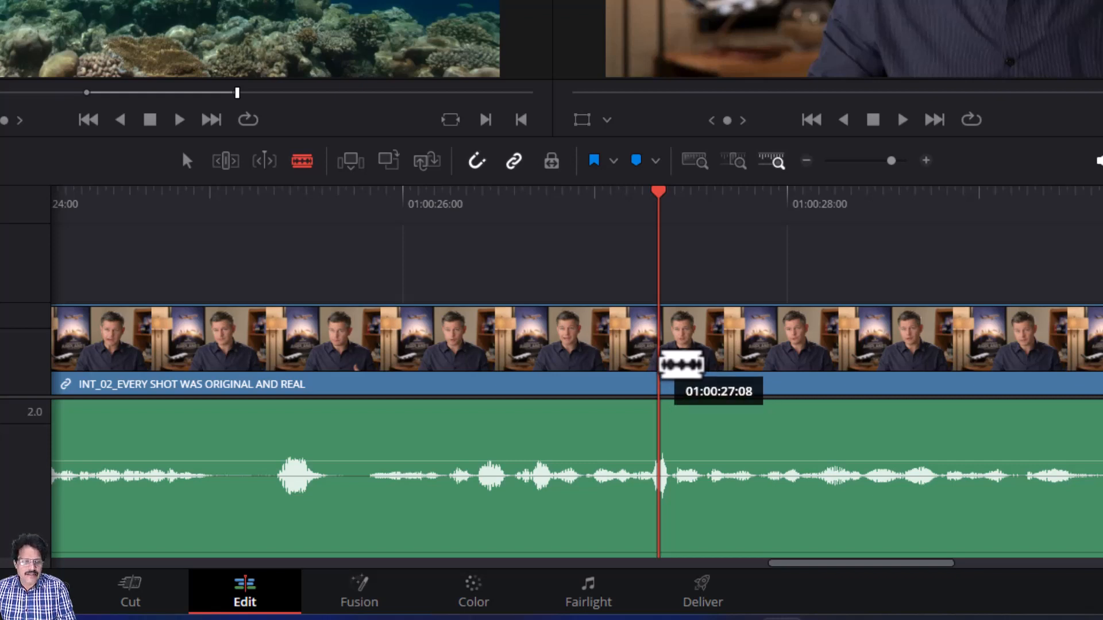
pyautogui.click(658, 365)
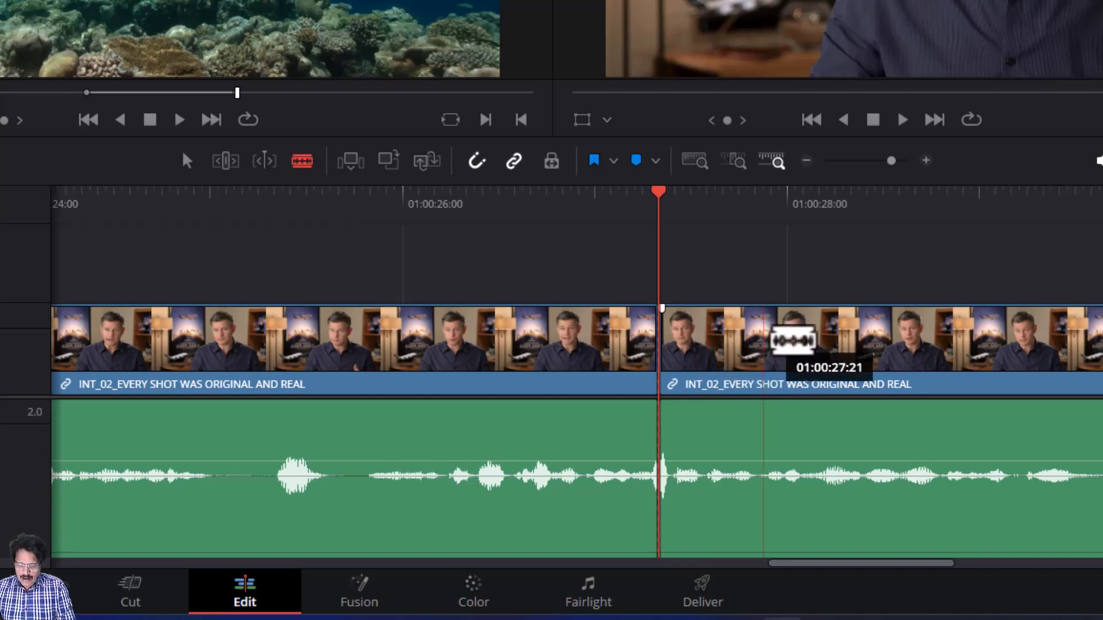
# Play the interview from the new cut, stop, and shuttle backward toward the cut.
pyautogui.press('space')
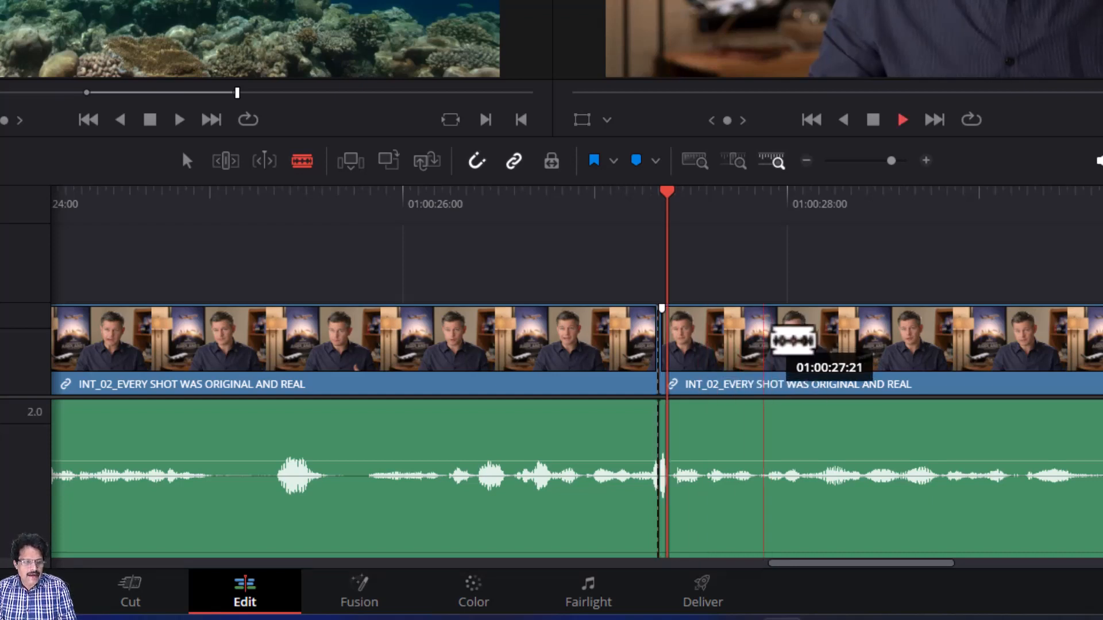
pyautogui.press('space')
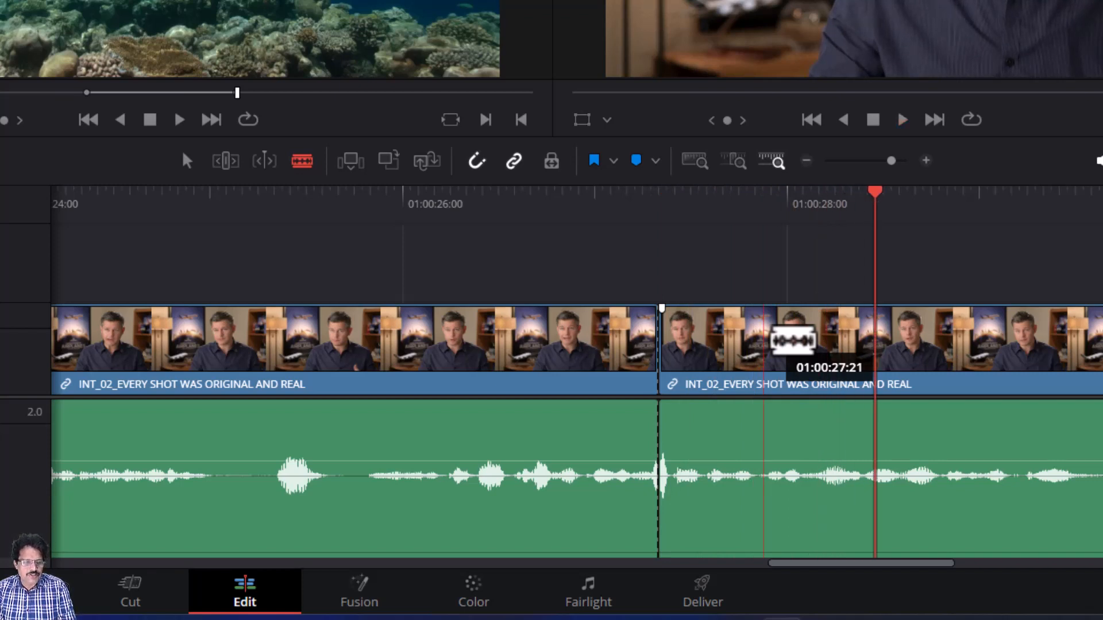
pyautogui.press('j')
pyautogui.press('k')
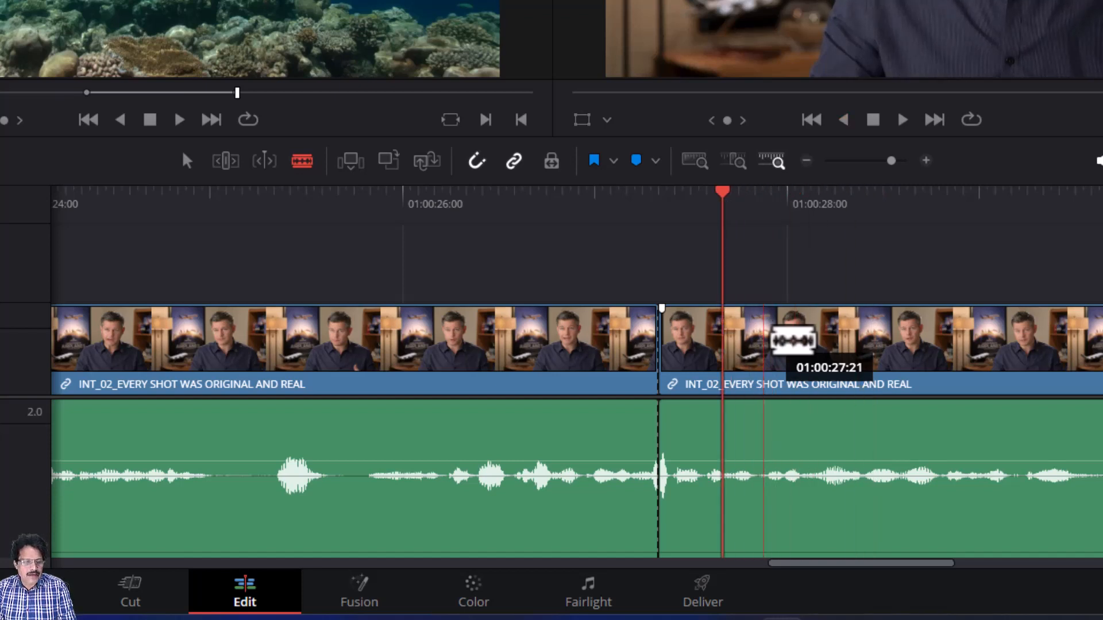
# Step frame by frame through the audio after the cut and play onward to find where the next phrase ends.
pyautogui.press('Right')
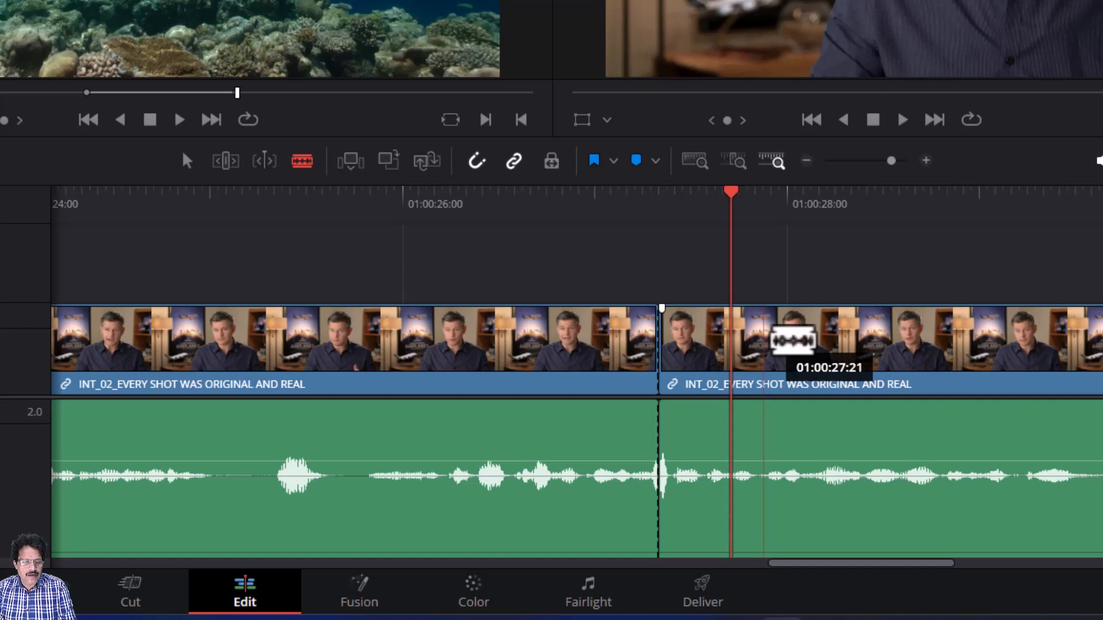
pyautogui.press('Right')
pyautogui.press('Right')
pyautogui.press('Right')
pyautogui.press('Right')
pyautogui.press('Right')
pyautogui.press('Right')
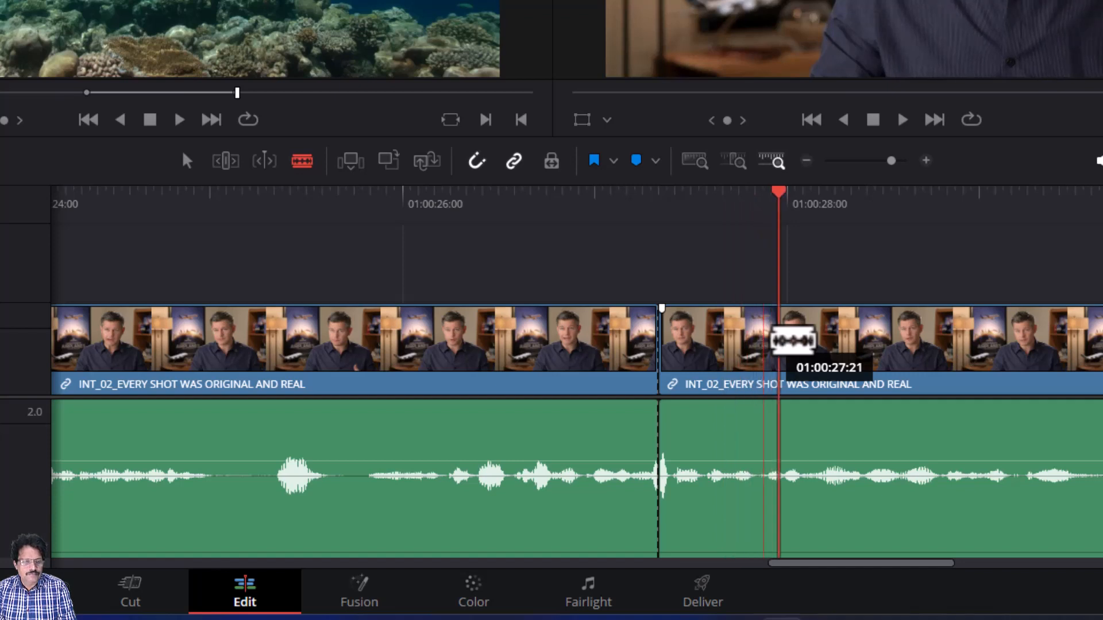
pyautogui.press('Right')
pyautogui.press('Right')
pyautogui.press('Right')
pyautogui.press('Right')
pyautogui.press('Right')
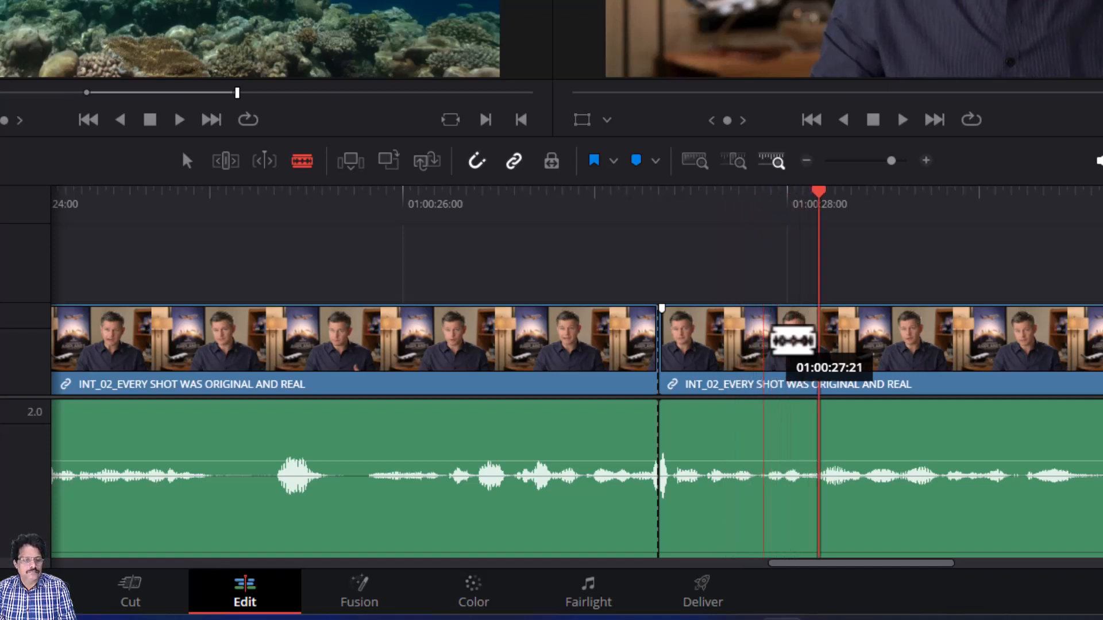
pyautogui.press('Right')
pyautogui.press('Right')
pyautogui.press('Right')
pyautogui.press('Right')
pyautogui.press('Right')
pyautogui.press('Right')
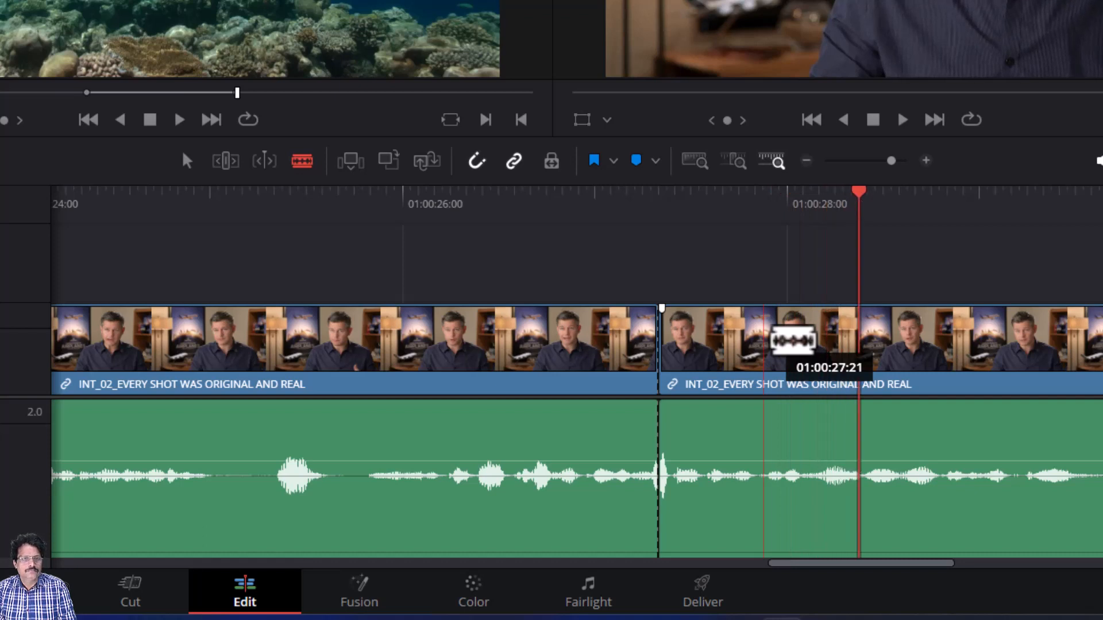
pyautogui.press('Right')
pyautogui.press('Right')
pyautogui.press('Right')
pyautogui.press('Right')
pyautogui.press('Right')
pyautogui.press('Right')
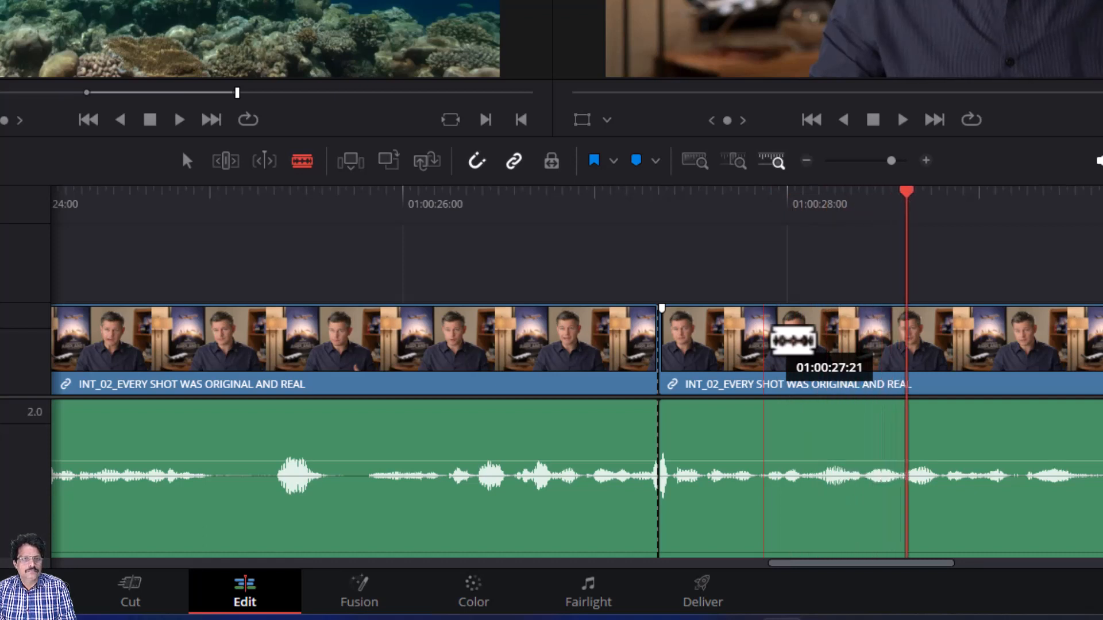
pyautogui.press('Left')
pyautogui.press('Left')
pyautogui.press('Left')
pyautogui.press('Left')
pyautogui.press('Left')
pyautogui.press('Left')
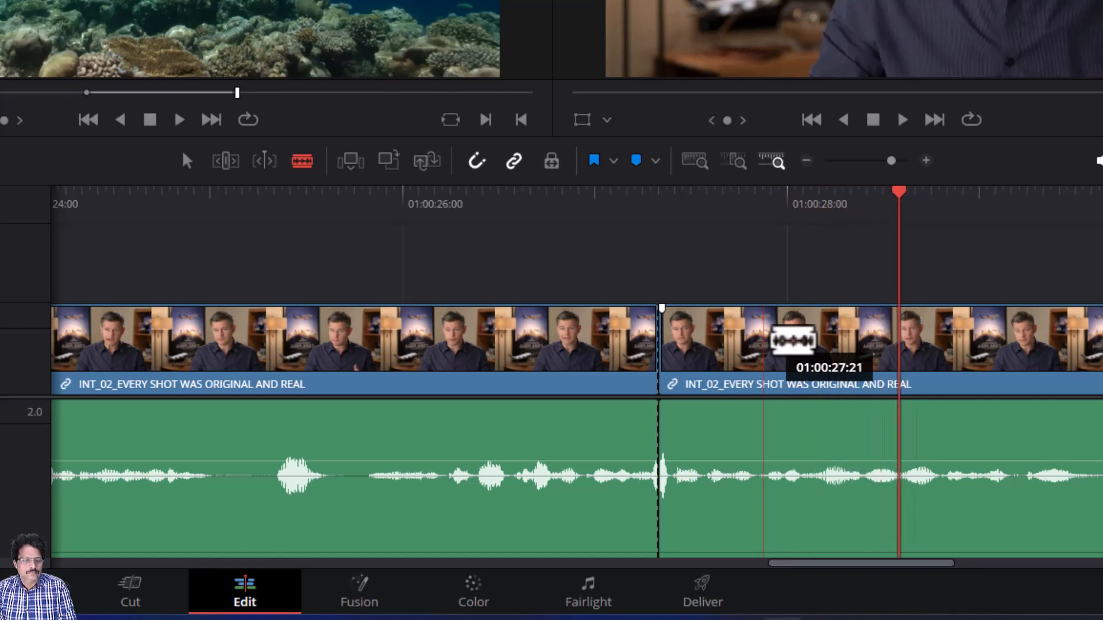
pyautogui.press('space')
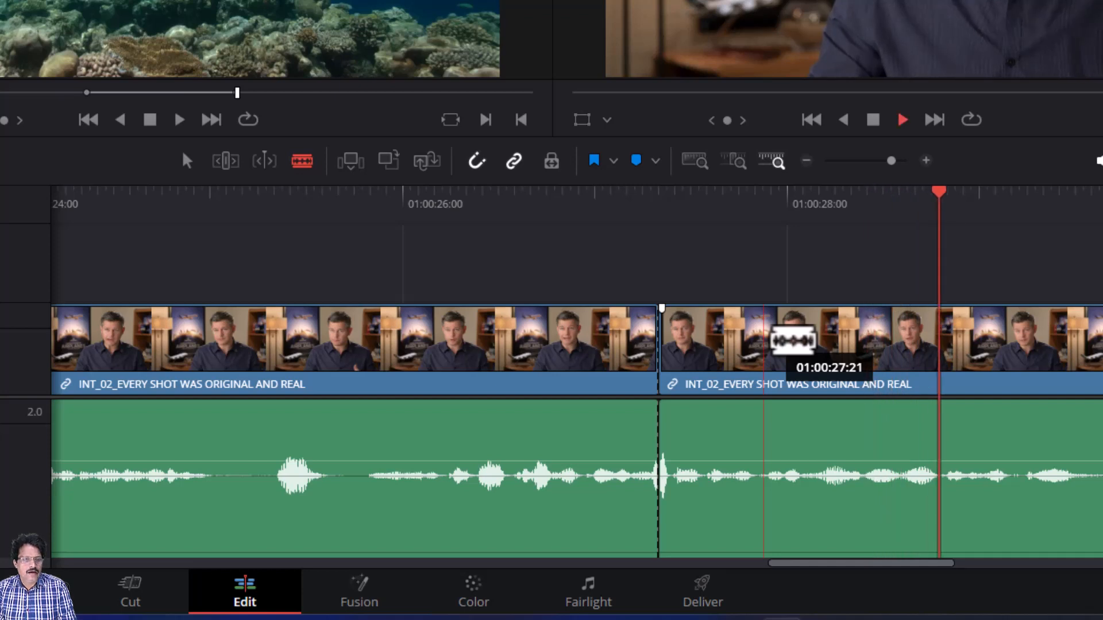
pyautogui.press('space')
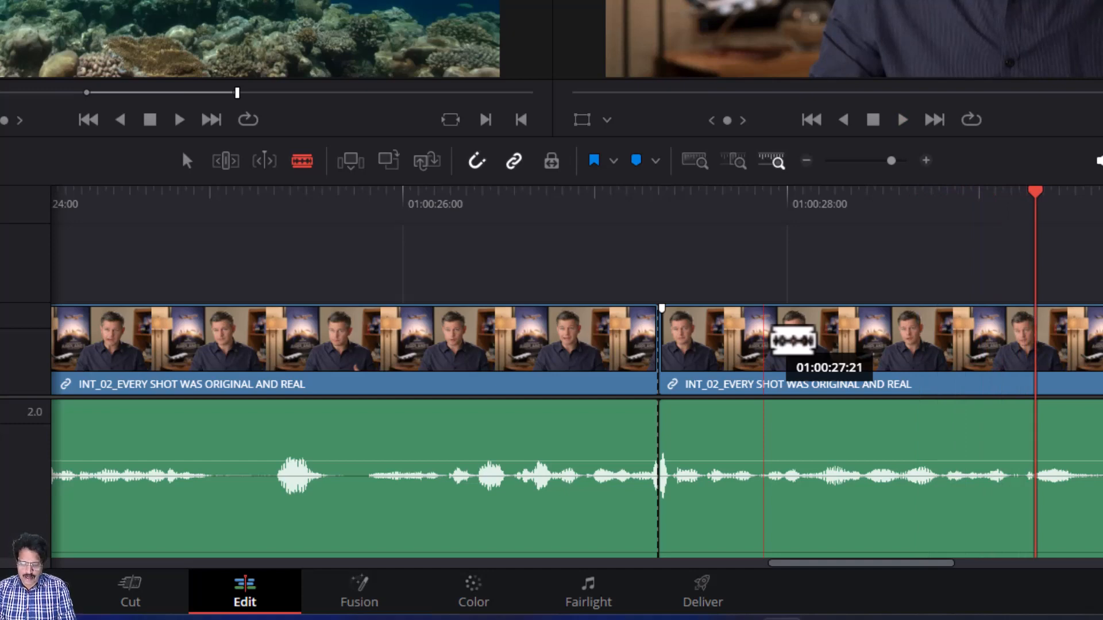
# Step back through the interview audio, replay the passage after 01:00:28, and park the playhead at 01:00:28:14.
pyautogui.press('Left')
pyautogui.press('Left')
pyautogui.press('Left')
pyautogui.press('Left')
pyautogui.press('Left')
pyautogui.press('Left')
pyautogui.press('Left')
pyautogui.press('Left')
pyautogui.press('Left')
pyautogui.press('Left')
pyautogui.press('Left')
pyautogui.press('Left')
pyautogui.press('Left')
pyautogui.press('Left')
pyautogui.press('Left')
pyautogui.press('Left')
pyautogui.press('Left')
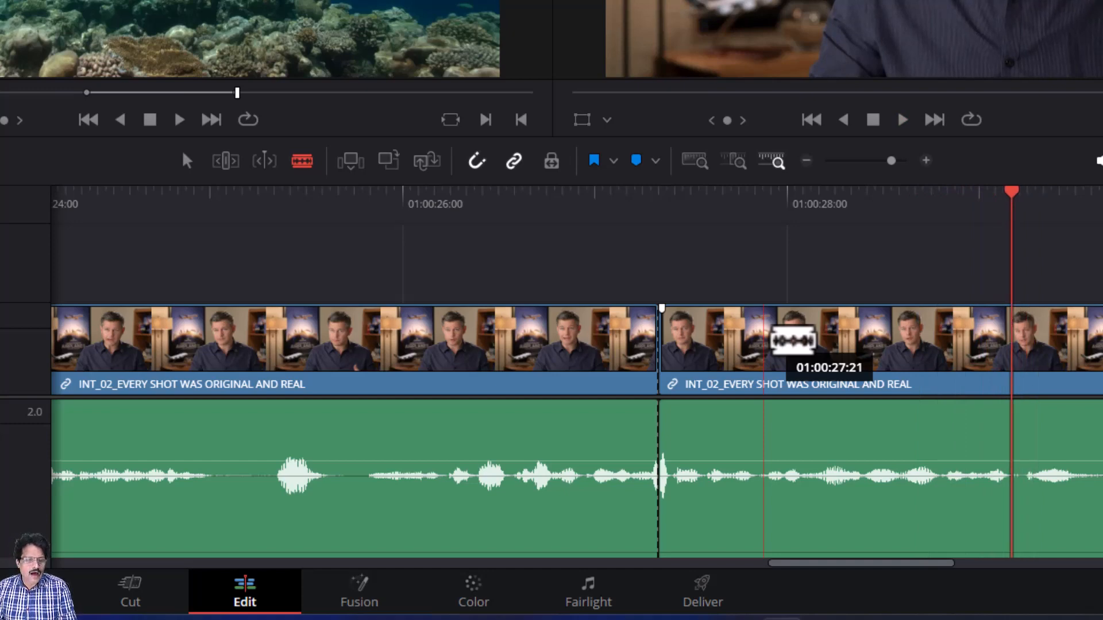
pyautogui.press('Left')
pyautogui.press('Left')
pyautogui.press('Left')
pyautogui.press('Left')
pyautogui.press('Left')
pyautogui.press('Left')
pyautogui.press('Left')
pyautogui.press('space')
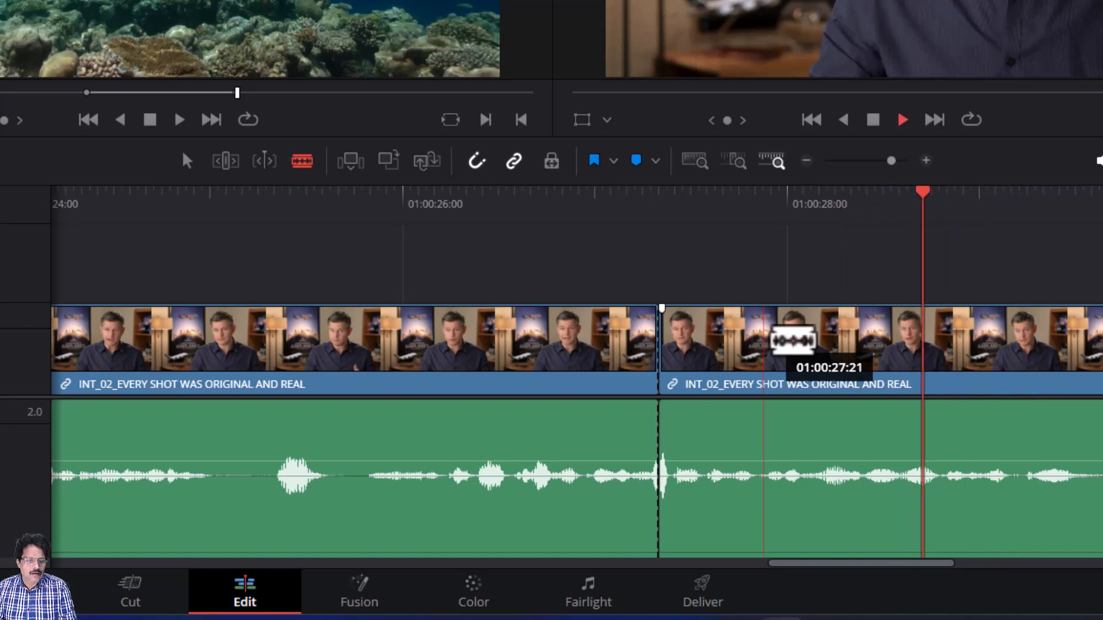
pyautogui.press('space')
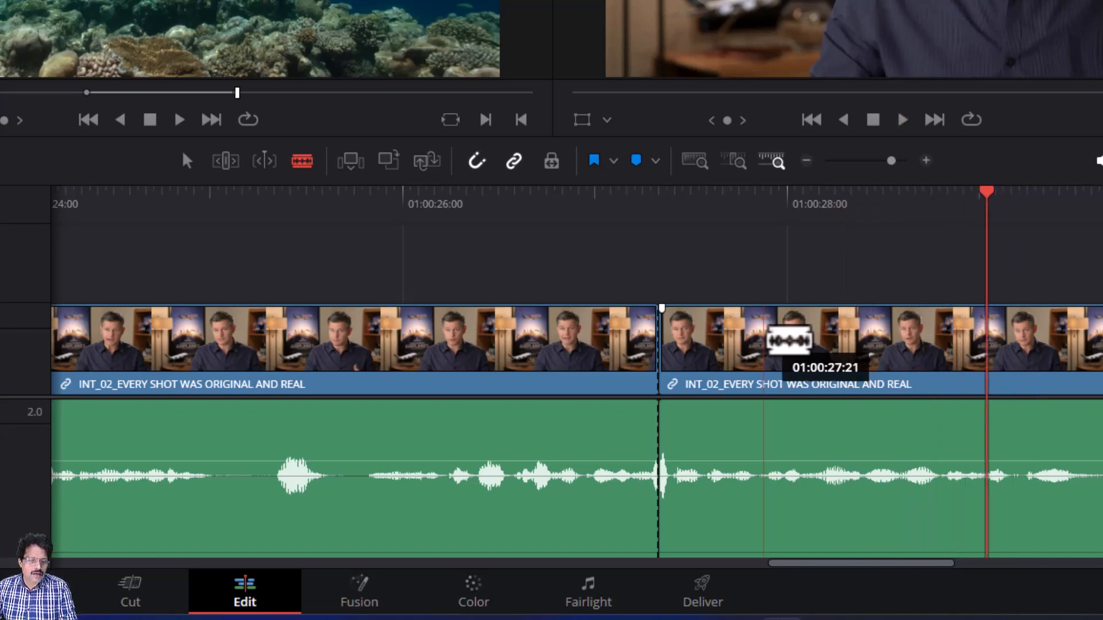
pyautogui.moveTo(986, 198); pyautogui.dragTo(899, 209)
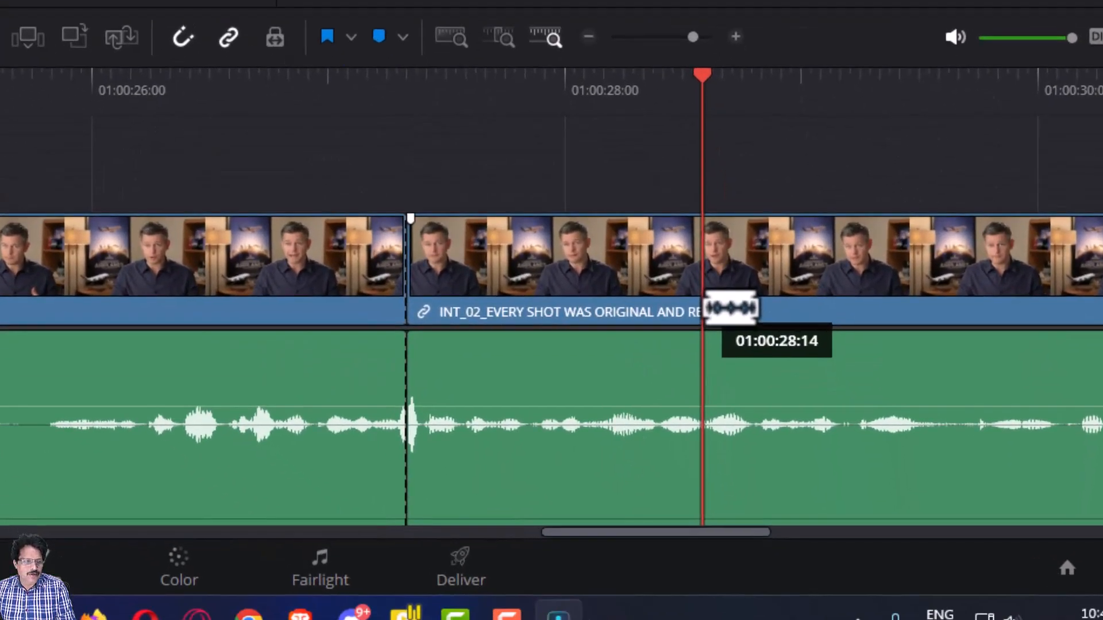
# Split the linked INT_02 clip at 01:00:28:14, ripple delete the short section between the two cuts, and play around the closed edit.
pyautogui.click(730, 283)
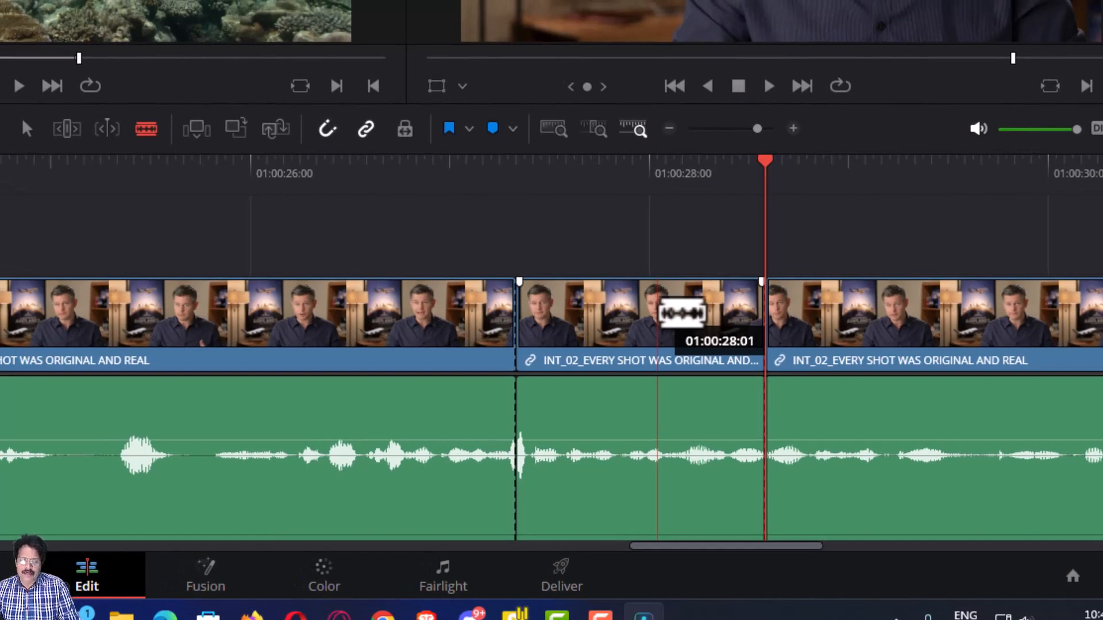
pyautogui.press('a')
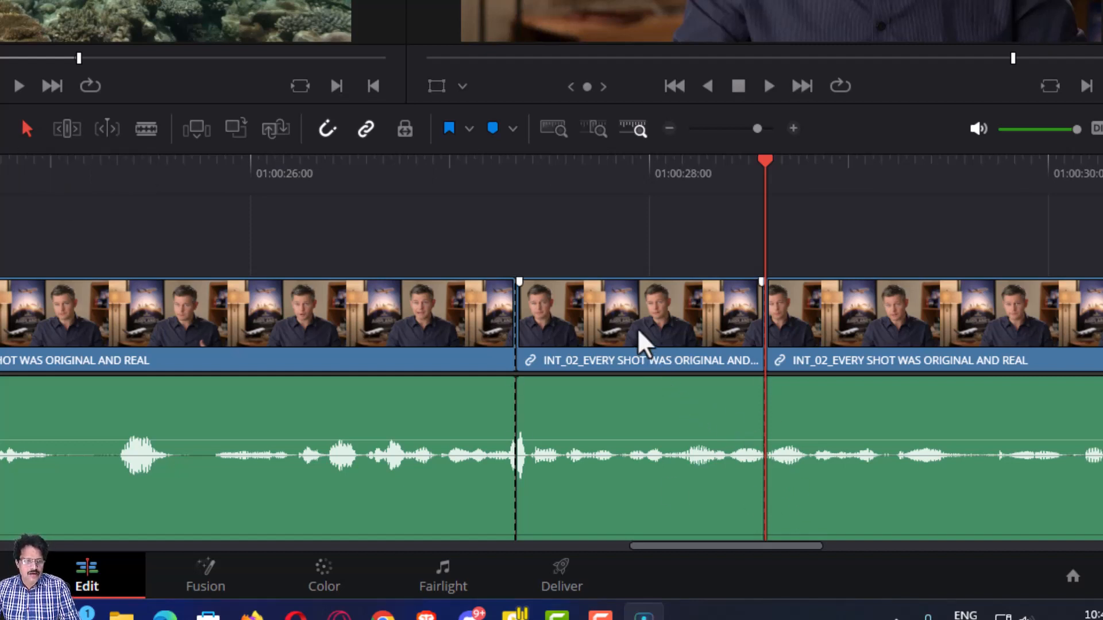
pyautogui.click(642, 343)
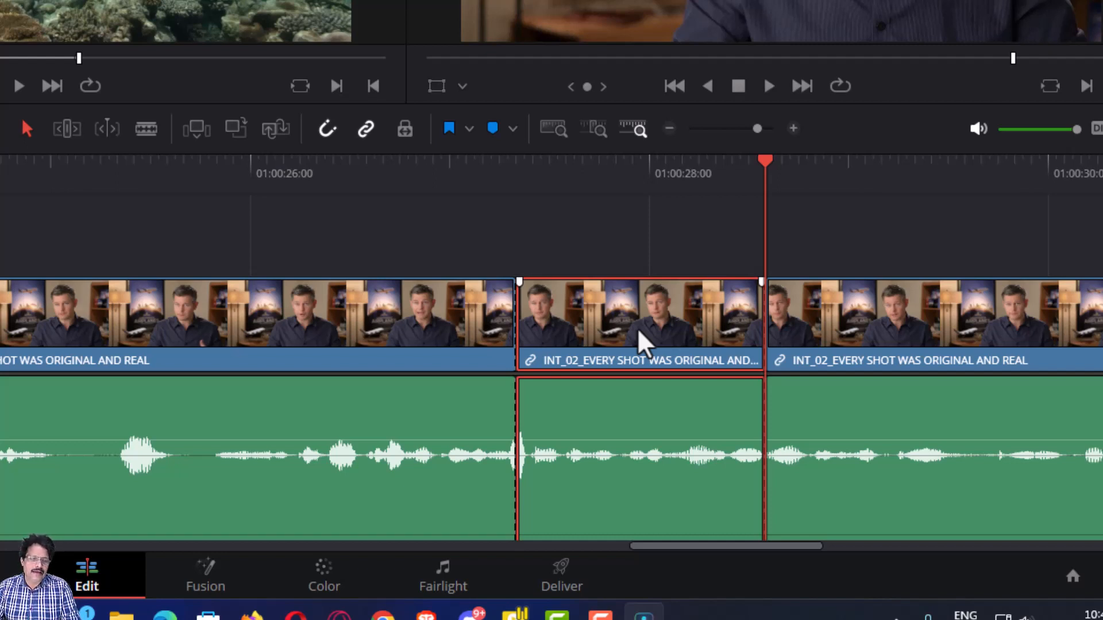
pyautogui.press('BackSpace')
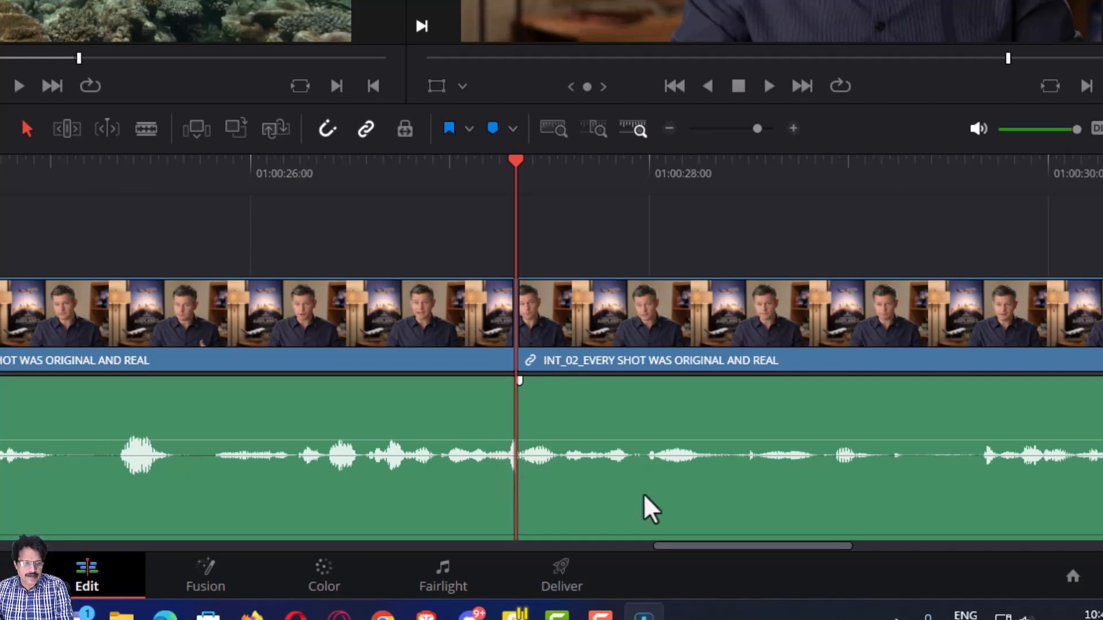
pyautogui.press('/')
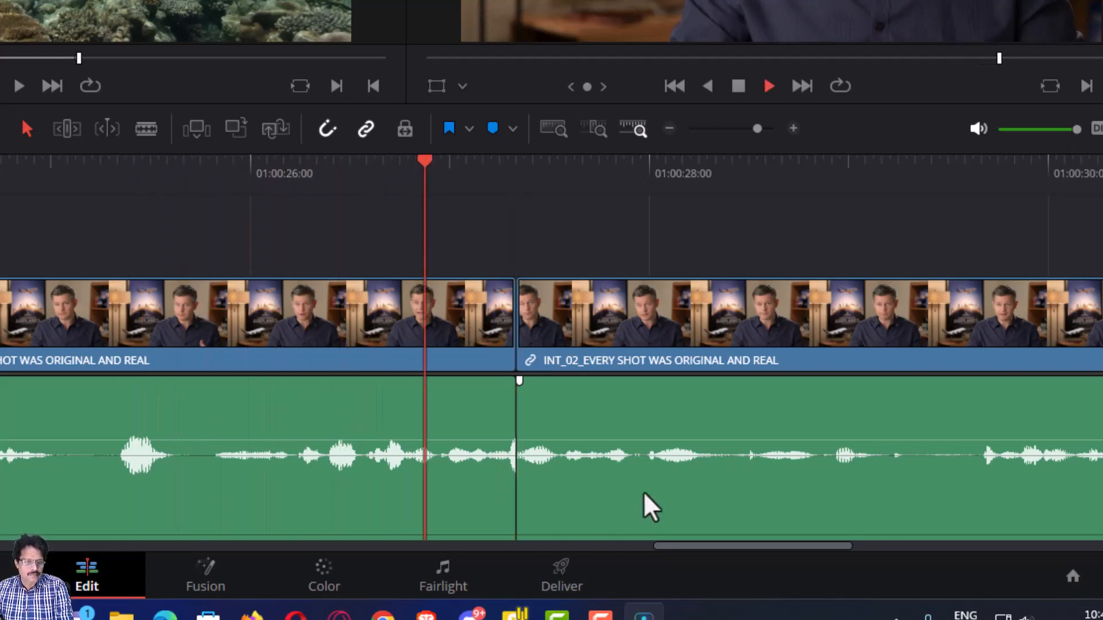
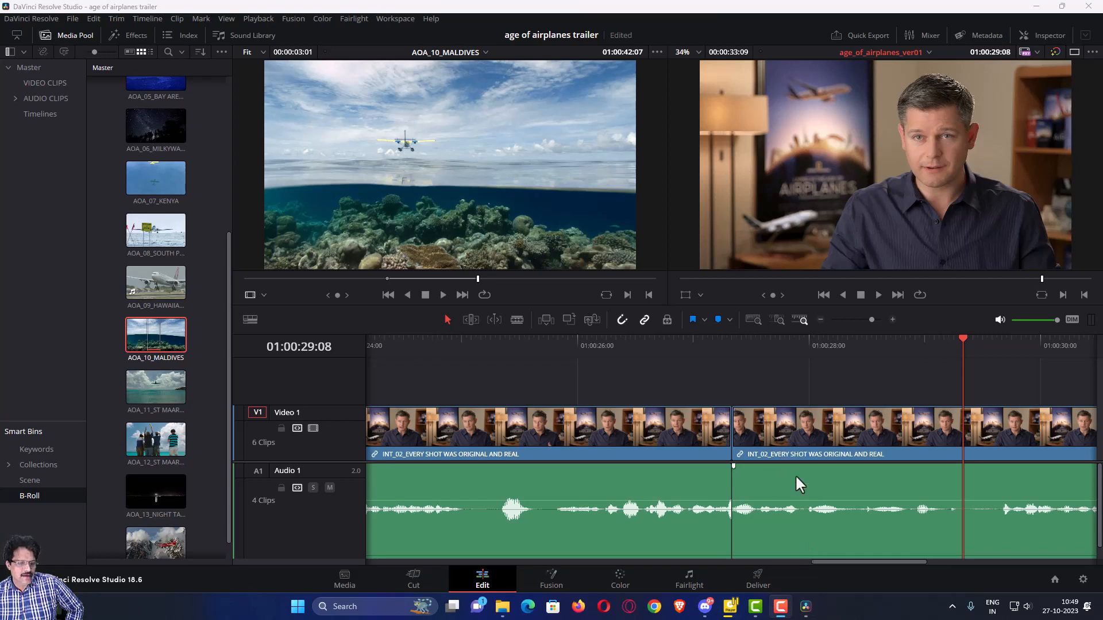
# Jump between the timeline's start and end, and play the opening of INT_01 from the start past its first words.
pyautogui.click(733, 376)
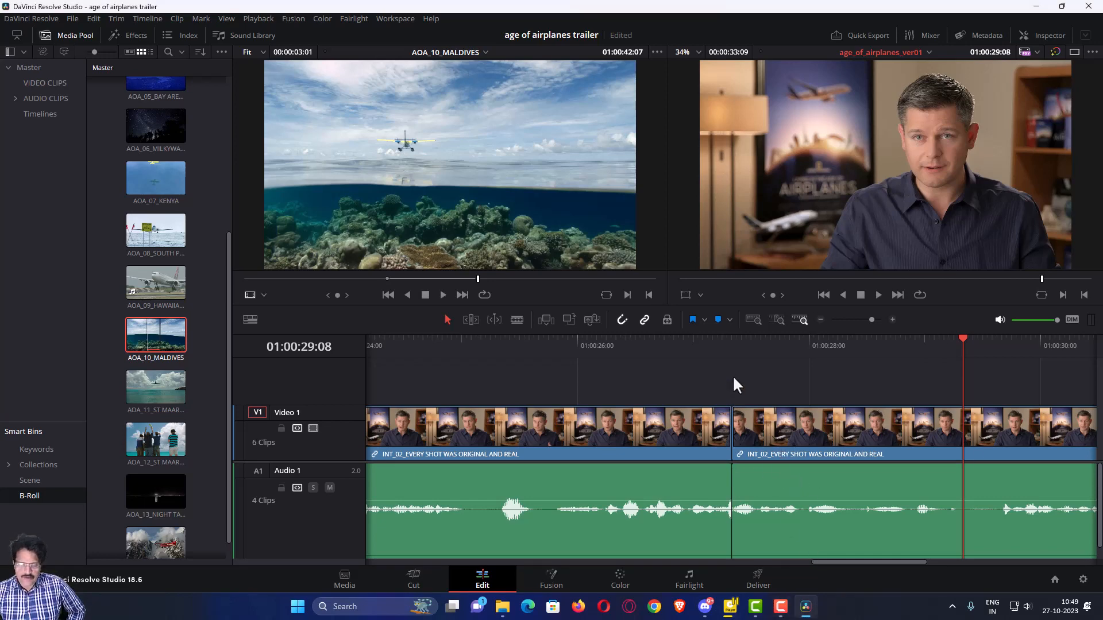
pyautogui.press('Home')
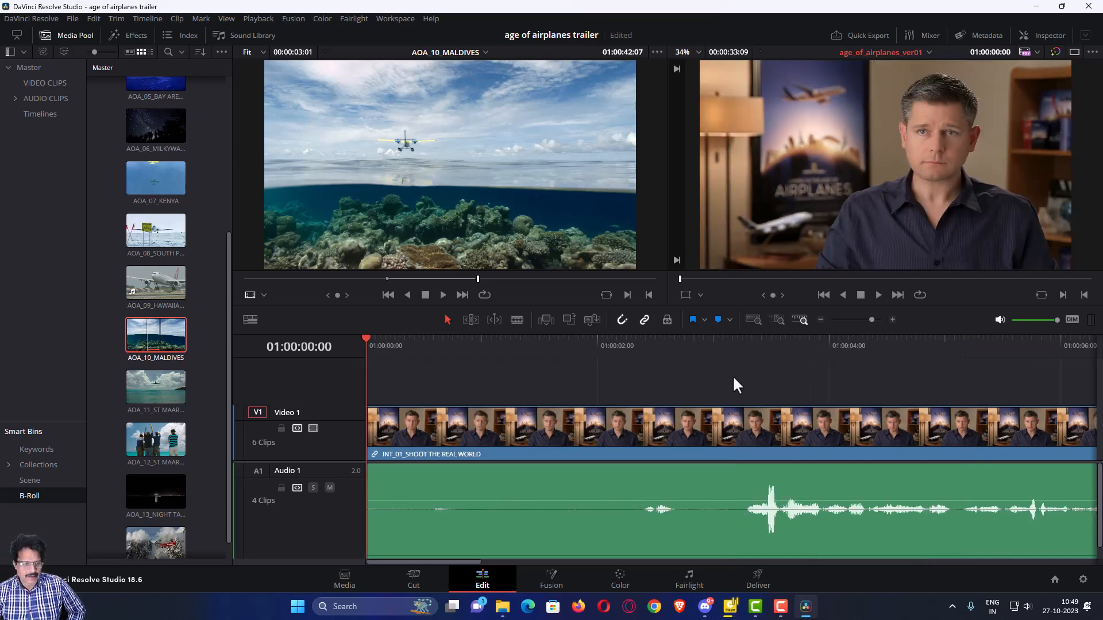
pyautogui.press('End')
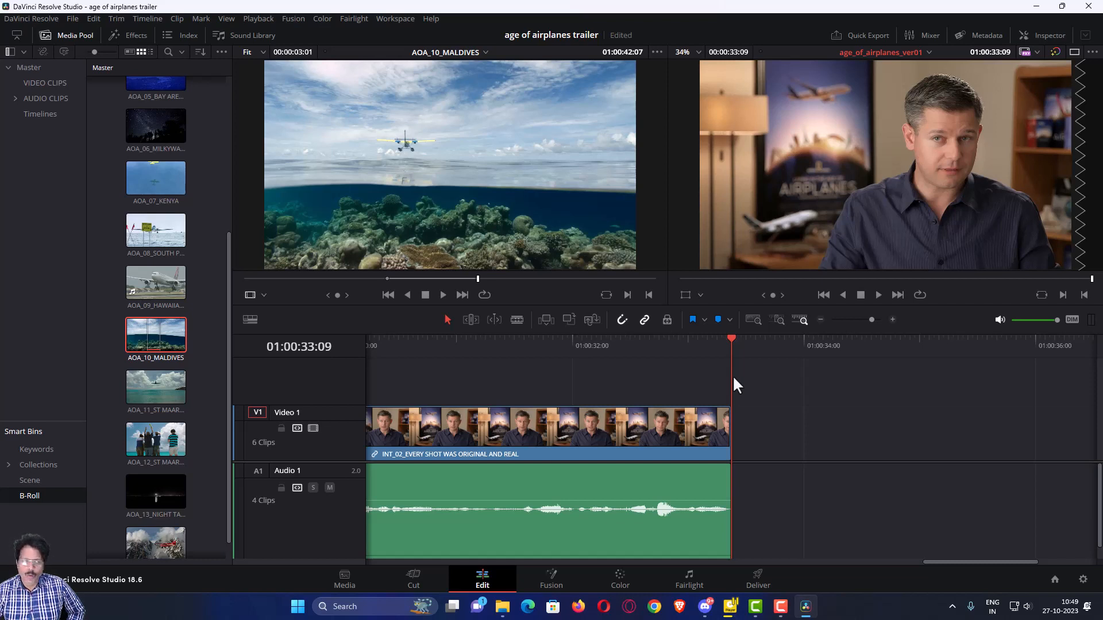
pyautogui.press('Home')
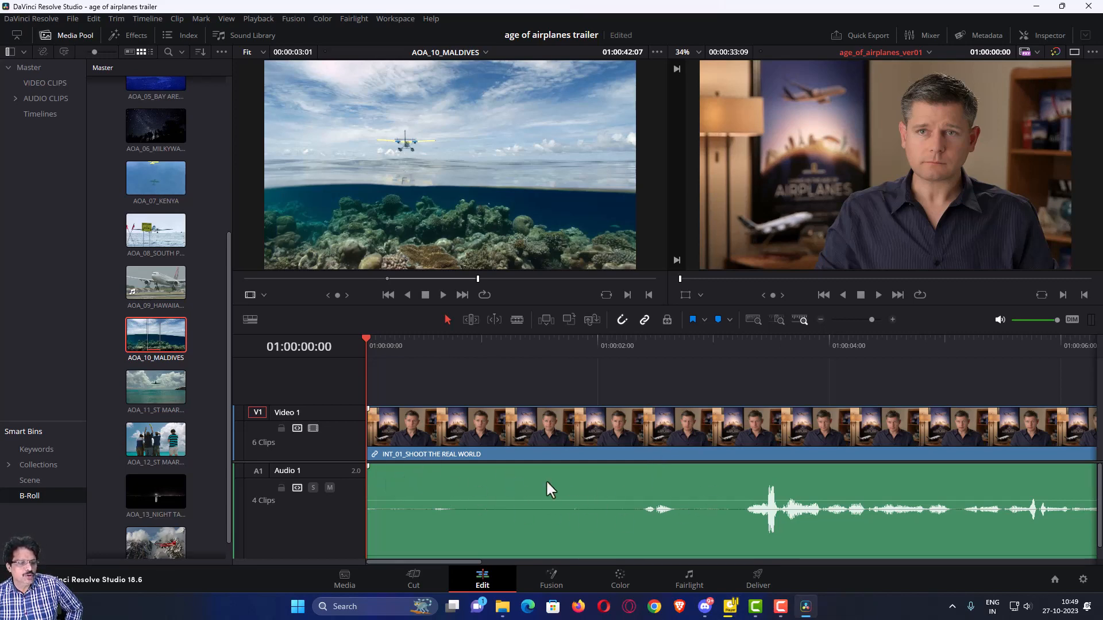
pyautogui.click(877, 294)
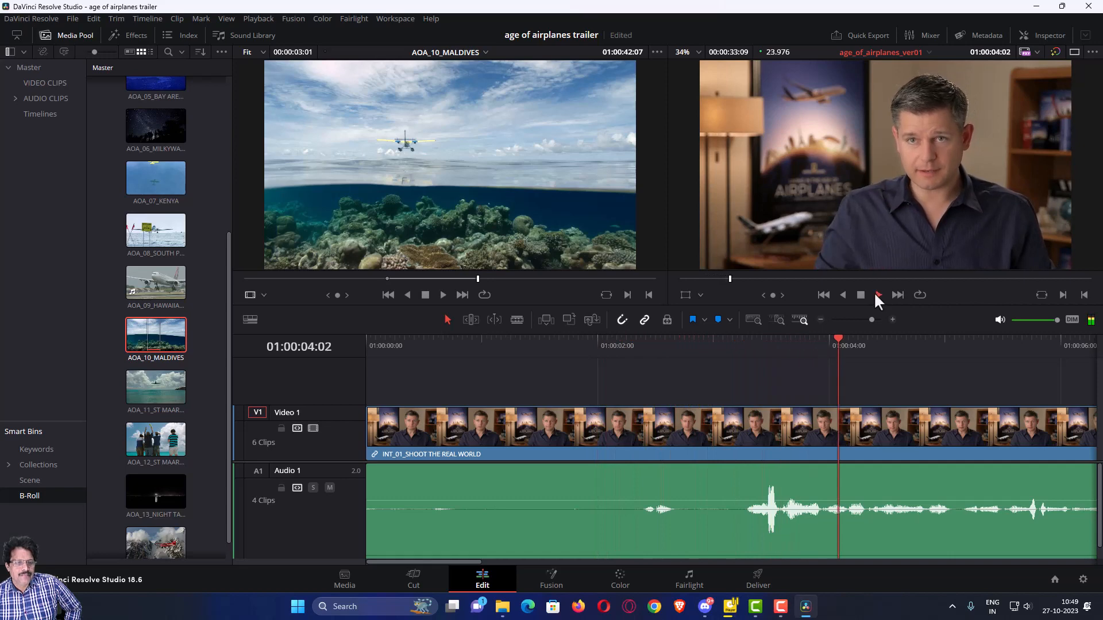
pyautogui.click(859, 294)
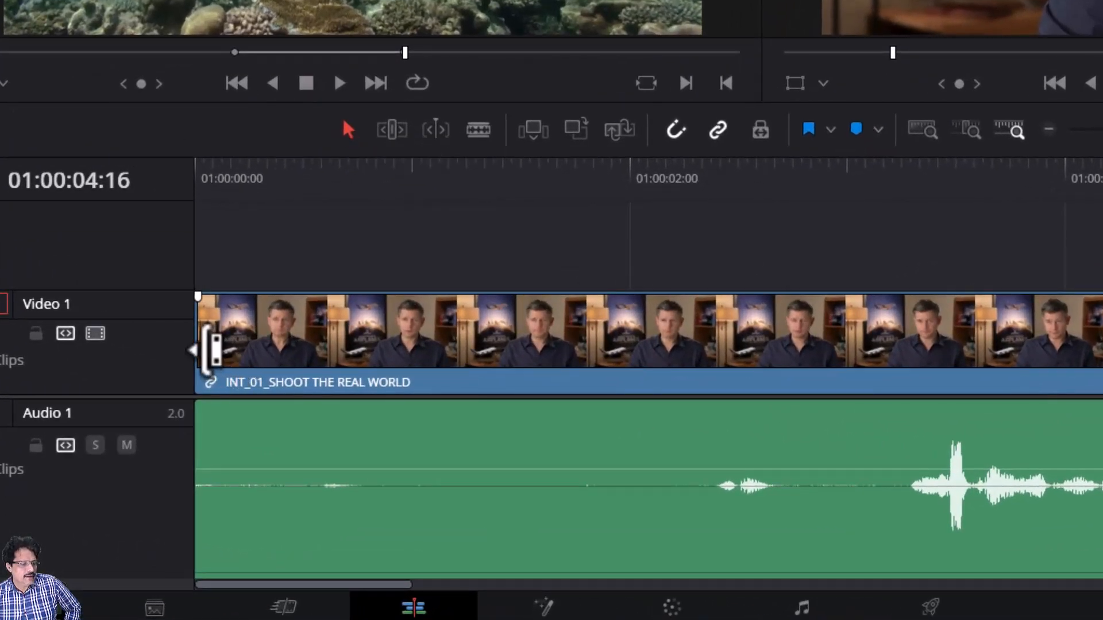
# Try trimming the silent start of INT_01 up to the first words in Selection mode, and undo the trim.
pyautogui.moveTo(212, 349); pyautogui.dragTo(913, 407)
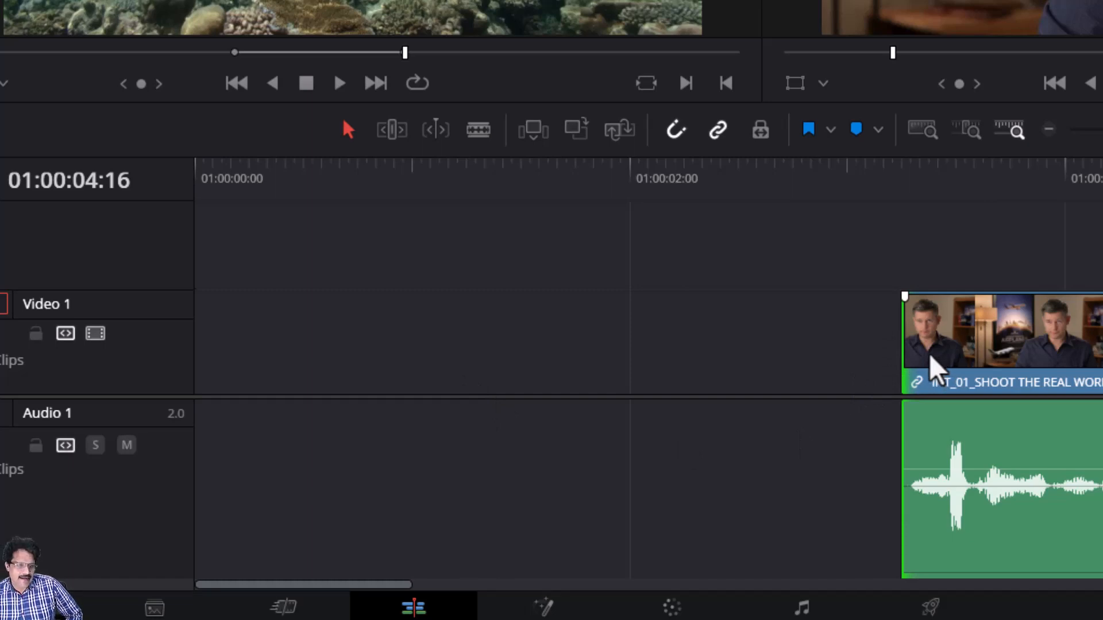
pyautogui.click(0, 0)
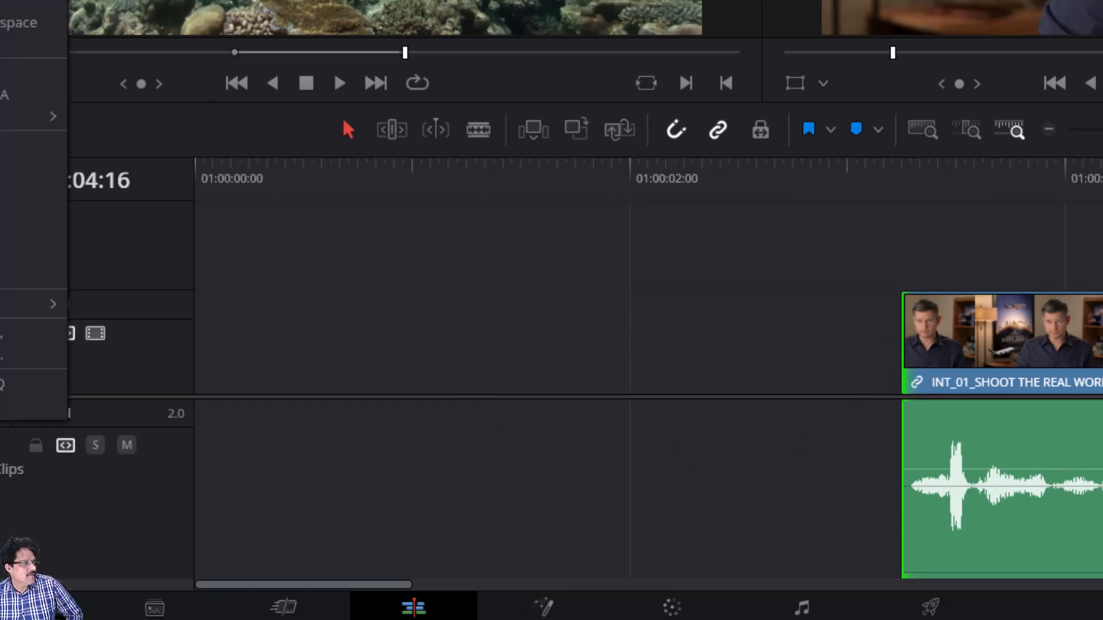
pyautogui.hotkey('ctrl', 'z')
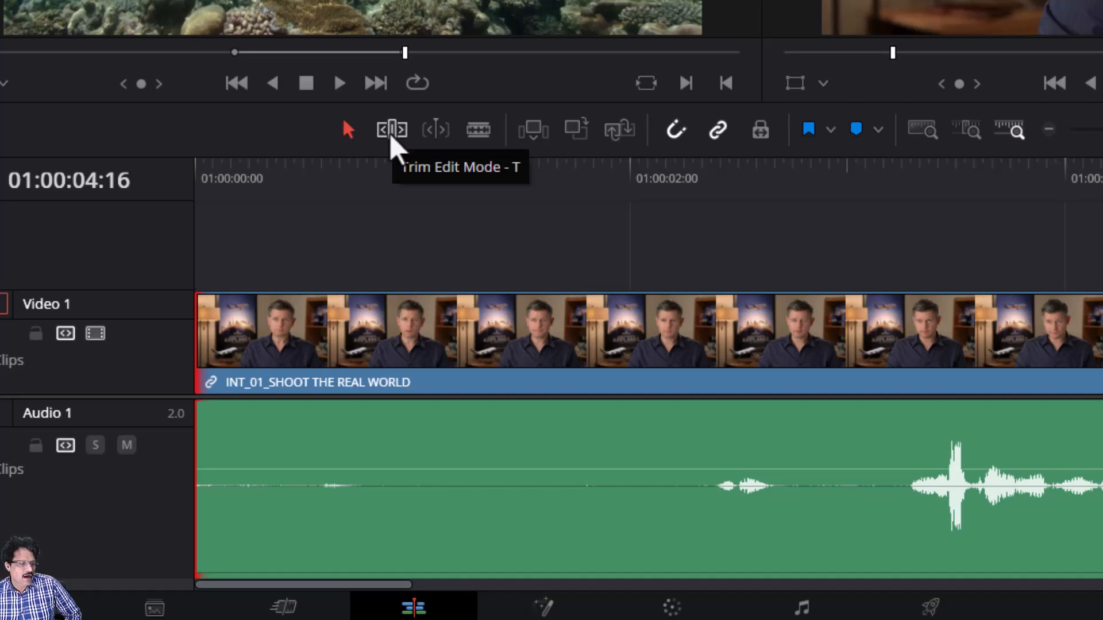
# Ripple-trim the start of INT_01 by +03:06 in Trim Edit mode, so the clip begins just before the first words.
pyautogui.click(390, 138)
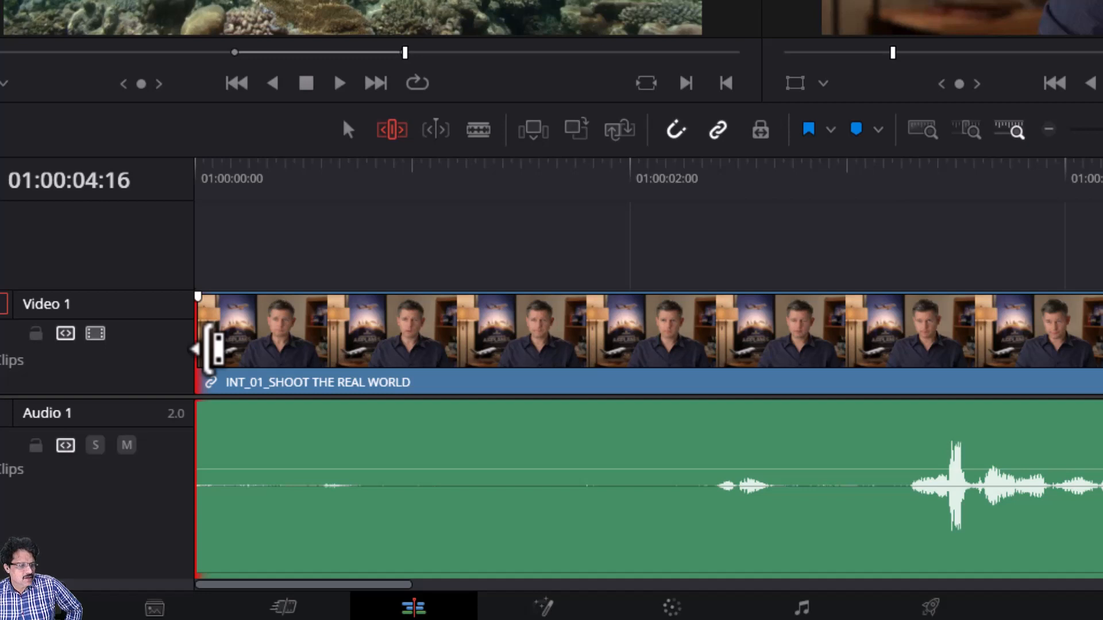
pyautogui.moveTo(217, 349); pyautogui.dragTo(902, 338)
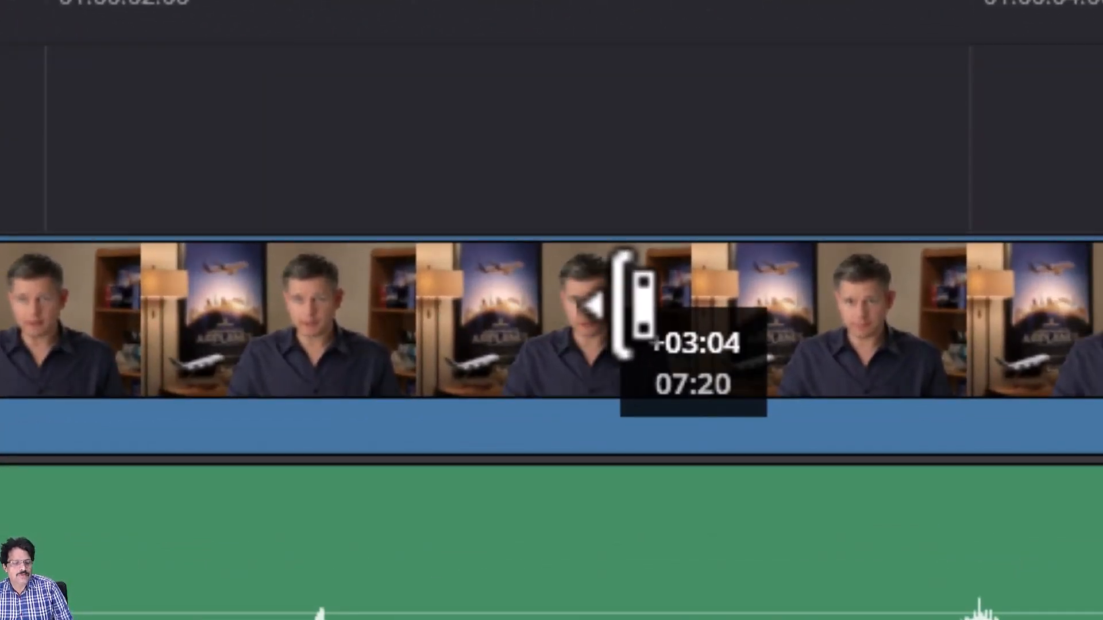
pyautogui.moveTo(632, 304)
pyautogui.mouseDown()
pyautogui.moveTo(603, 302)
pyautogui.moveTo(630, 304)
pyautogui.mouseUp()
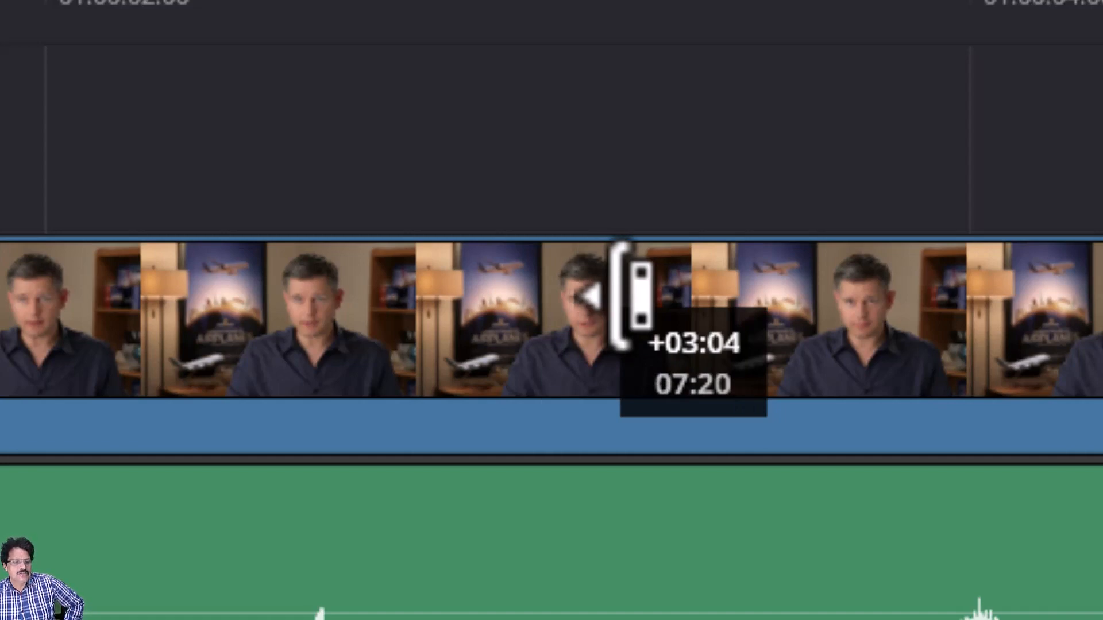
pyautogui.moveTo(630, 303); pyautogui.dragTo(402, 303)
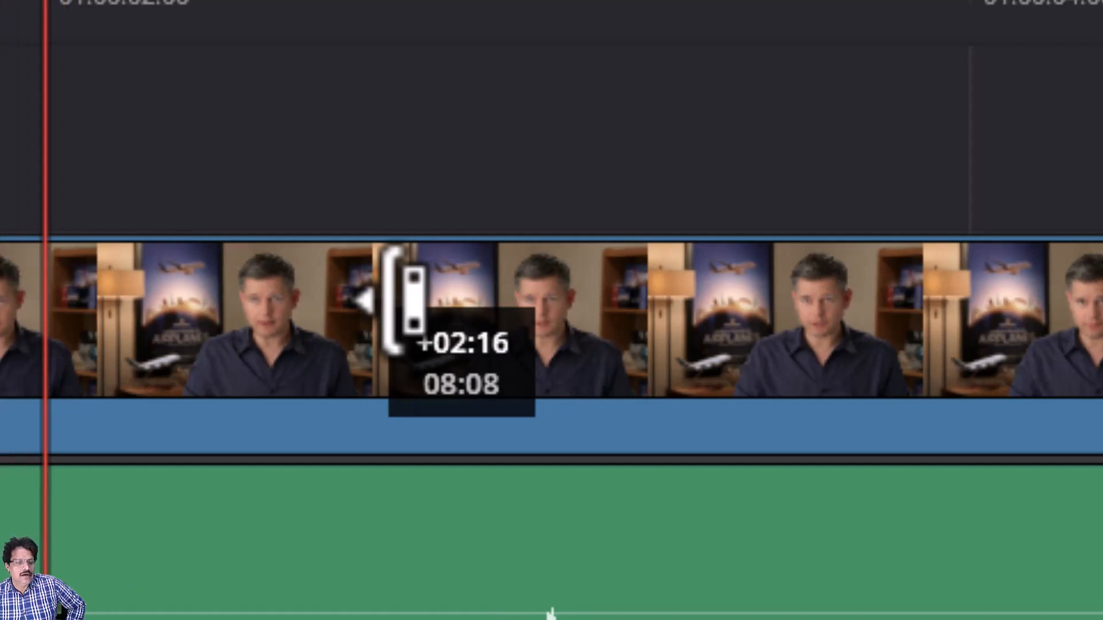
pyautogui.moveTo(402, 303); pyautogui.dragTo(672, 304)
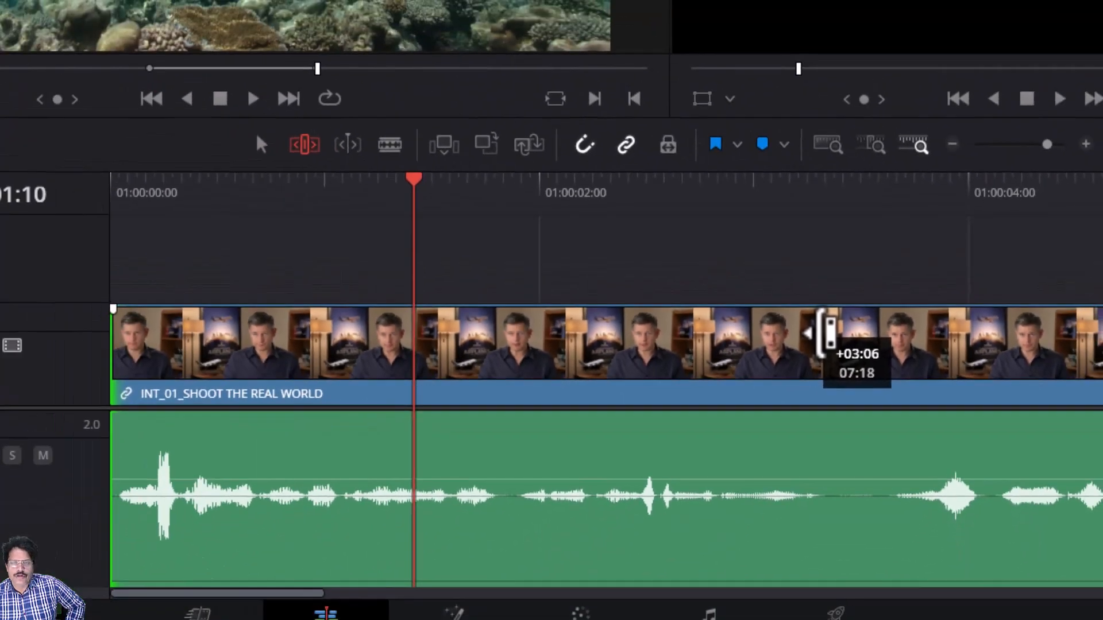
pyautogui.moveTo(829, 332); pyautogui.dragTo(828, 330)
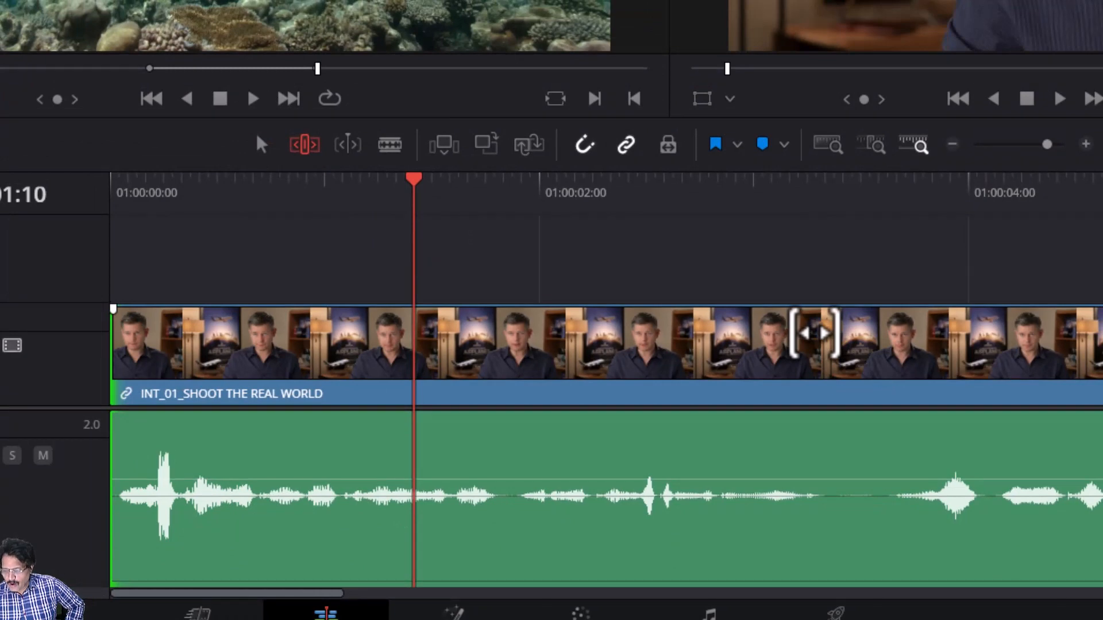
# Show the timeline at full extent and play the trimmed INT_01 opening from the very start.
pyautogui.press('Home')
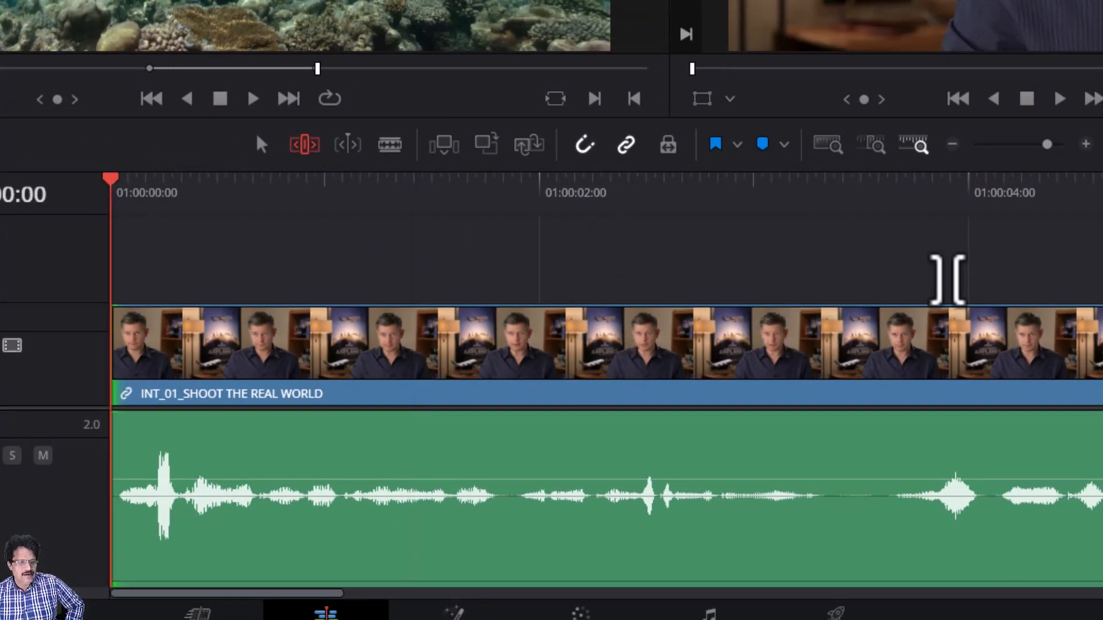
pyautogui.click(827, 143)
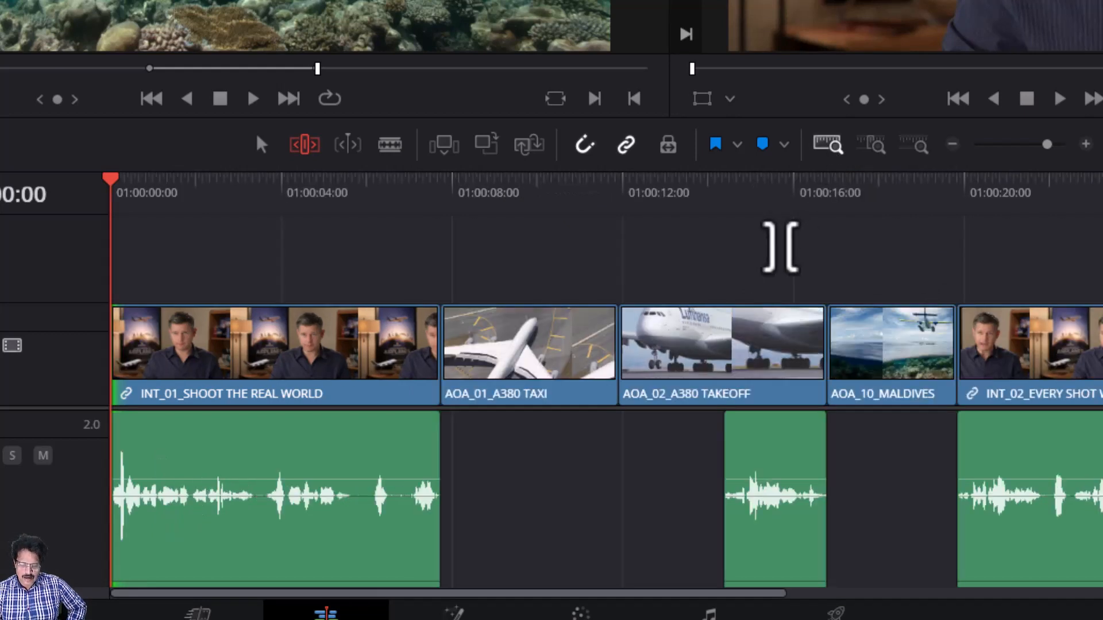
pyautogui.press('space')
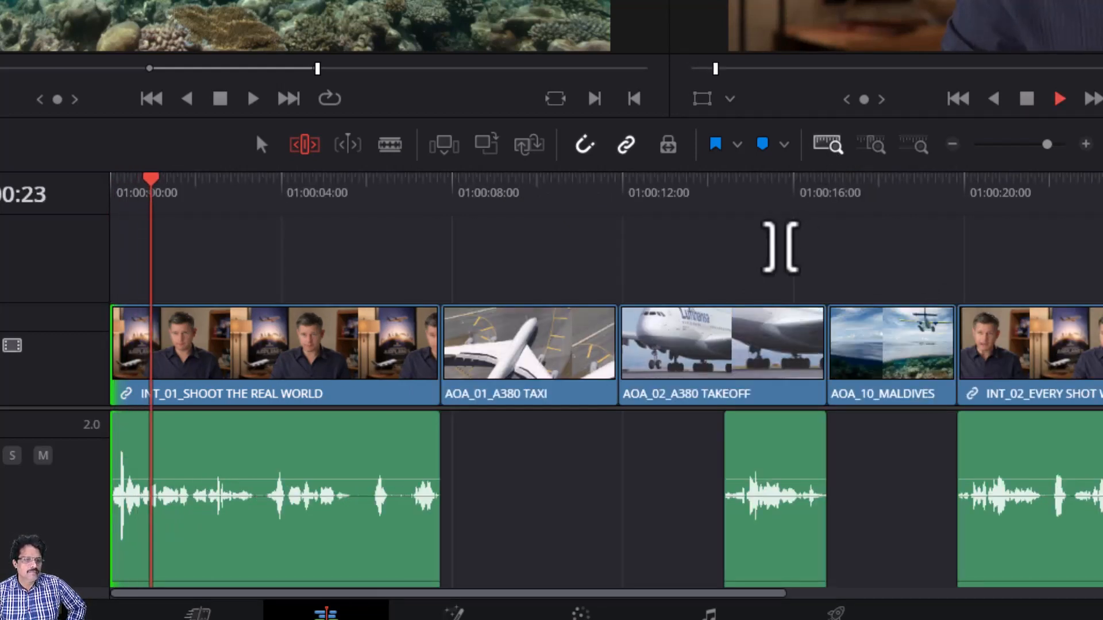
pyautogui.press('space')
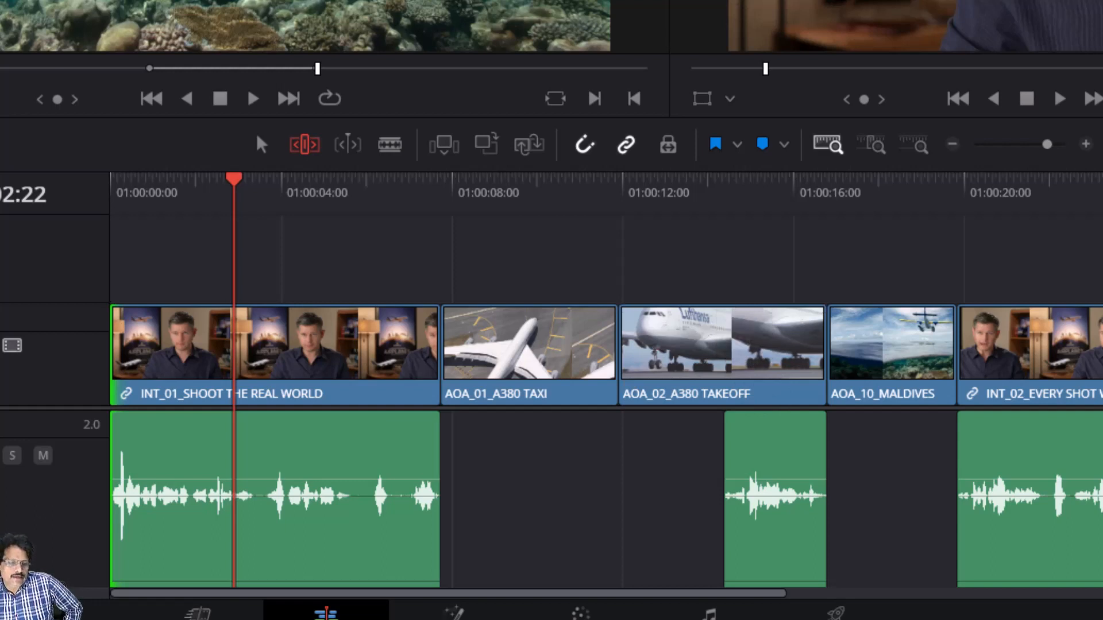
# Play the interview from before the INT_02 edit near 01:00:24:00, at a close timeline zoom, to check the cut.
pyautogui.moveTo(708, 595); pyautogui.dragTo(780, 596)
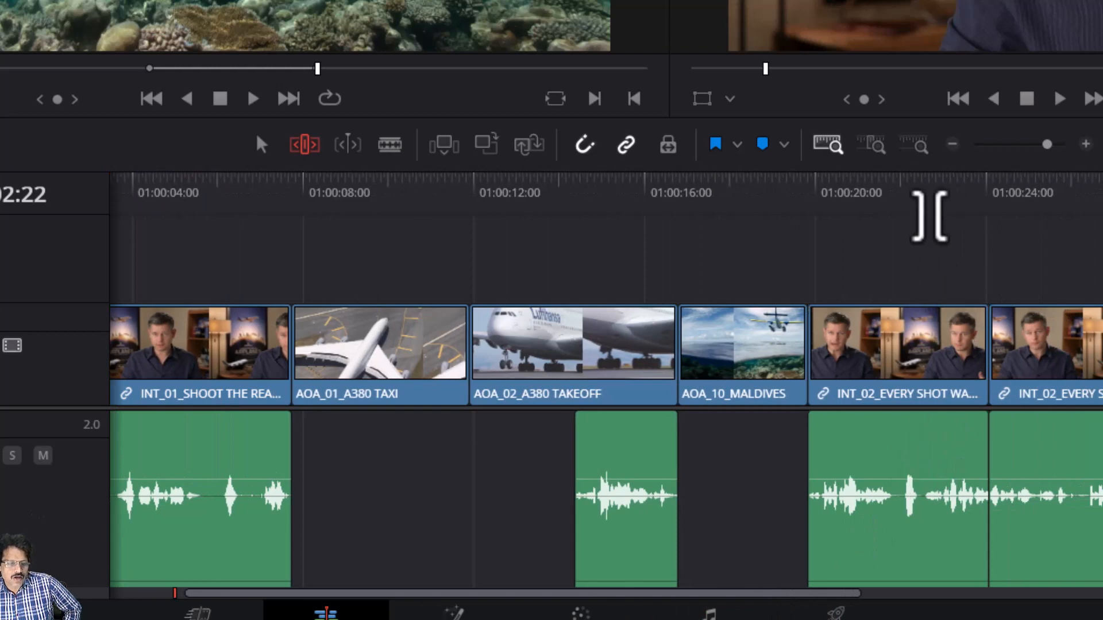
pyautogui.click(932, 189)
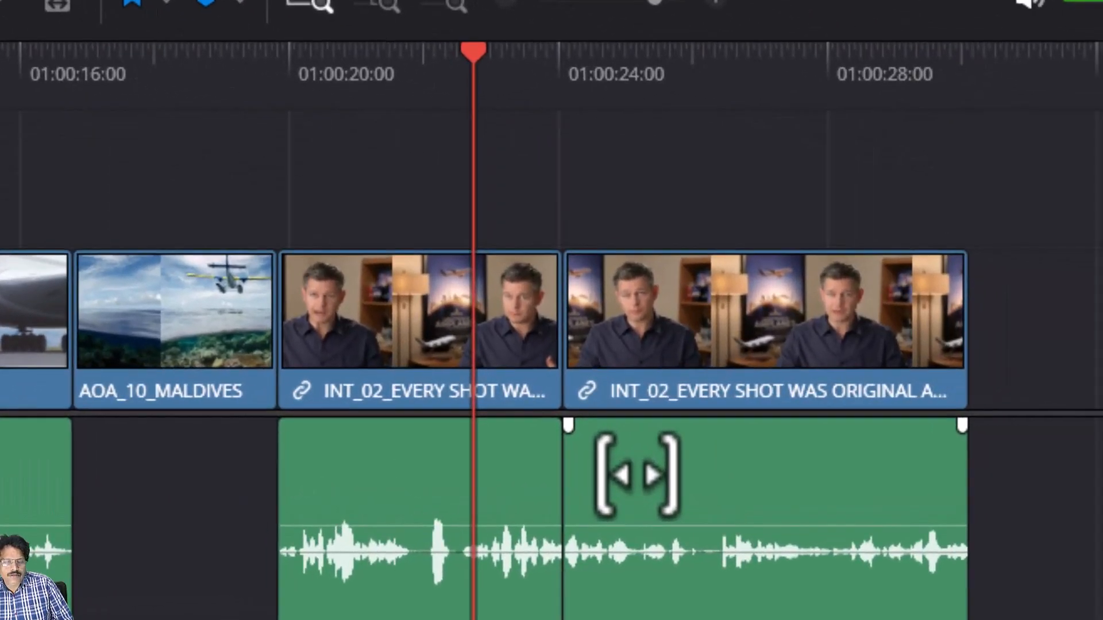
pyautogui.hotkey('ctrl', '=')
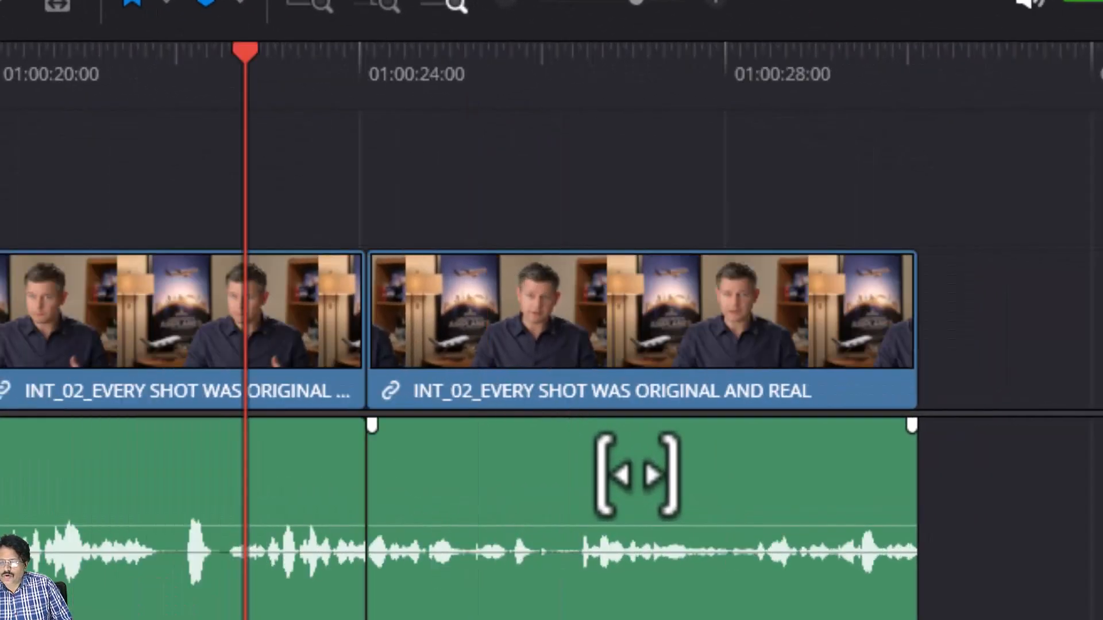
pyautogui.hotkey('ctrl', '=')
pyautogui.hotkey('ctrl', '=')
pyautogui.hotkey('ctrl', '=')
pyautogui.hotkey('ctrl', '=')
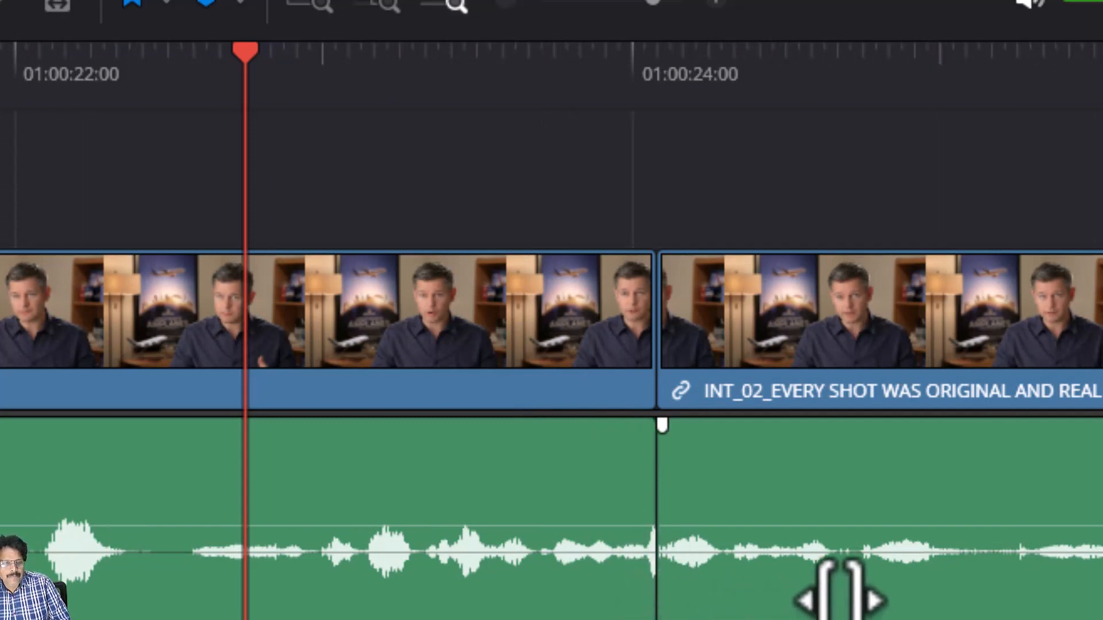
pyautogui.press('space')
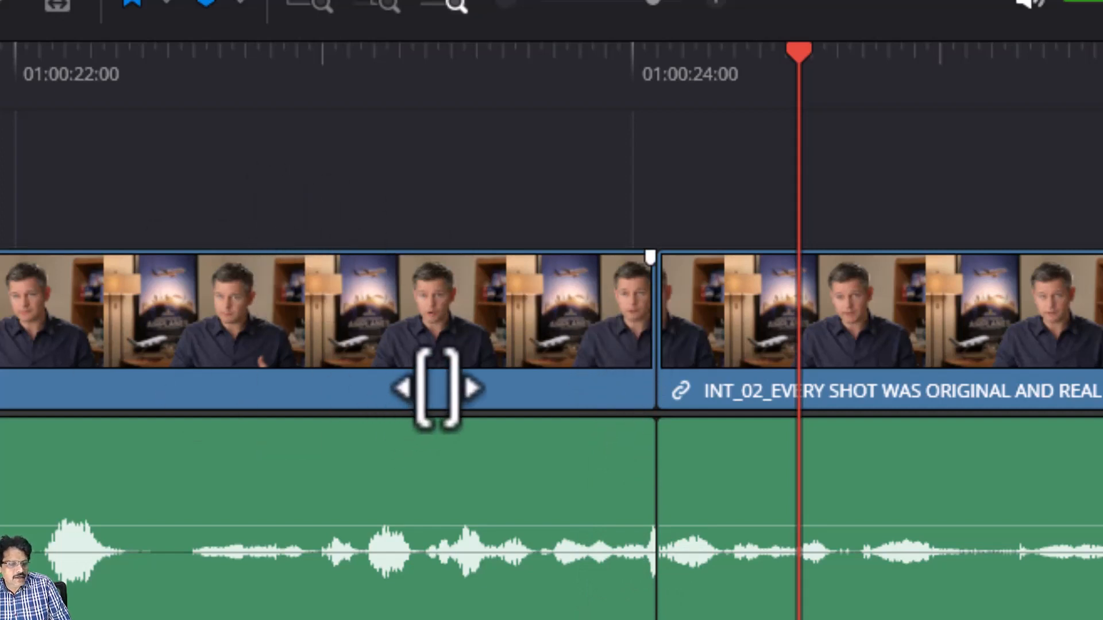
# Ripple-trim one frame off the end of the first INT_02 clip with snapping off, and replay across the edit.
pyautogui.click(639, 326)
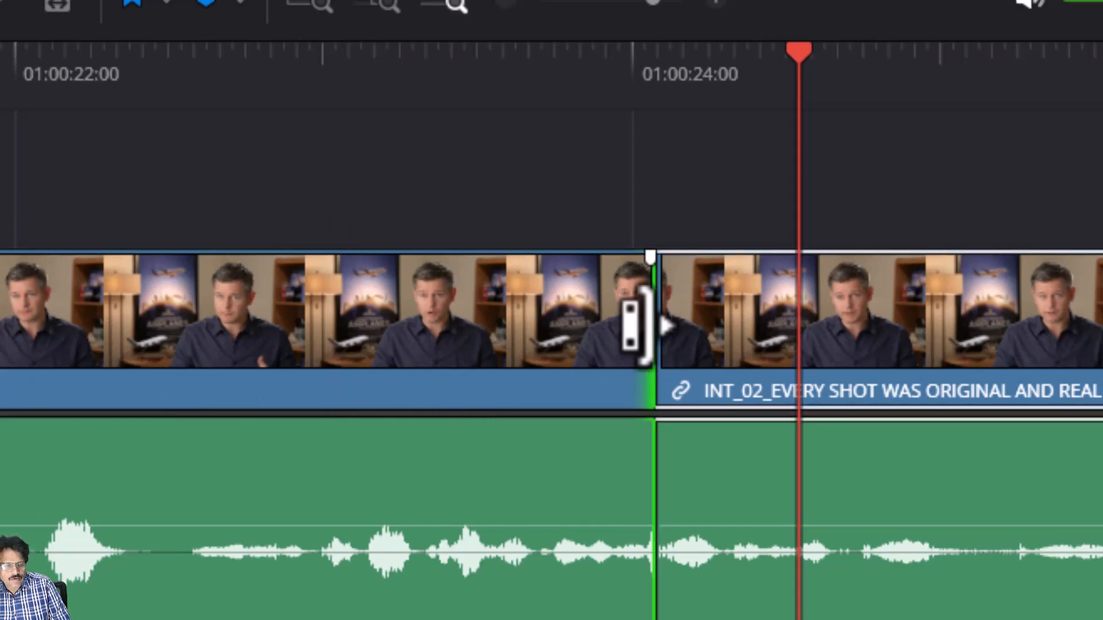
pyautogui.moveTo(630, 326); pyautogui.dragTo(612, 326)
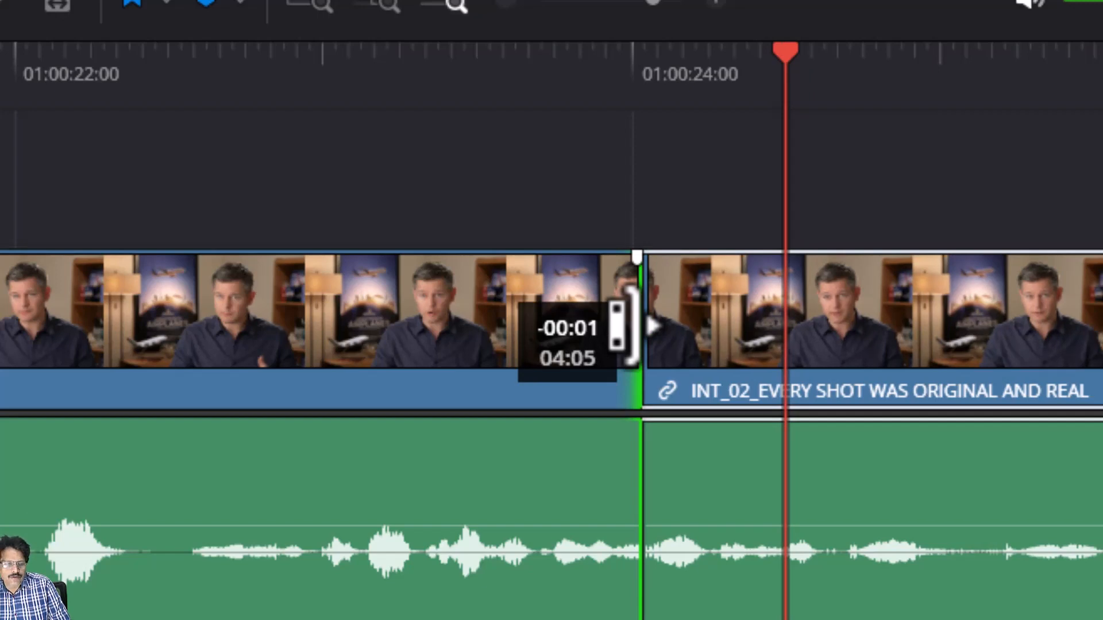
pyautogui.moveTo(616, 325); pyautogui.dragTo(625, 323)
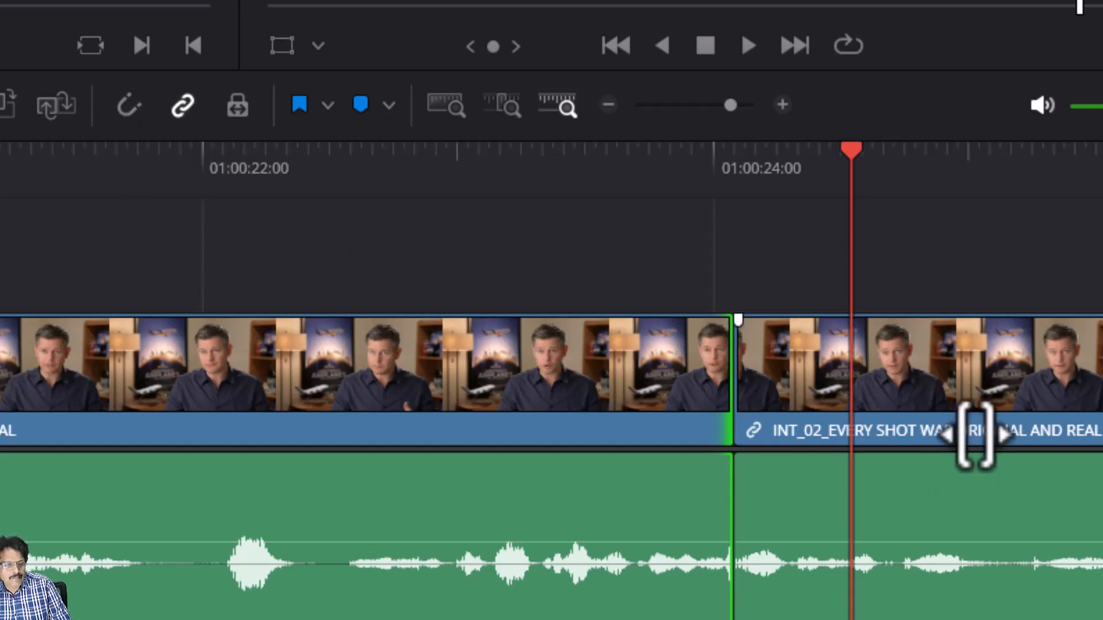
pyautogui.moveTo(716, 402); pyautogui.dragTo(704, 401)
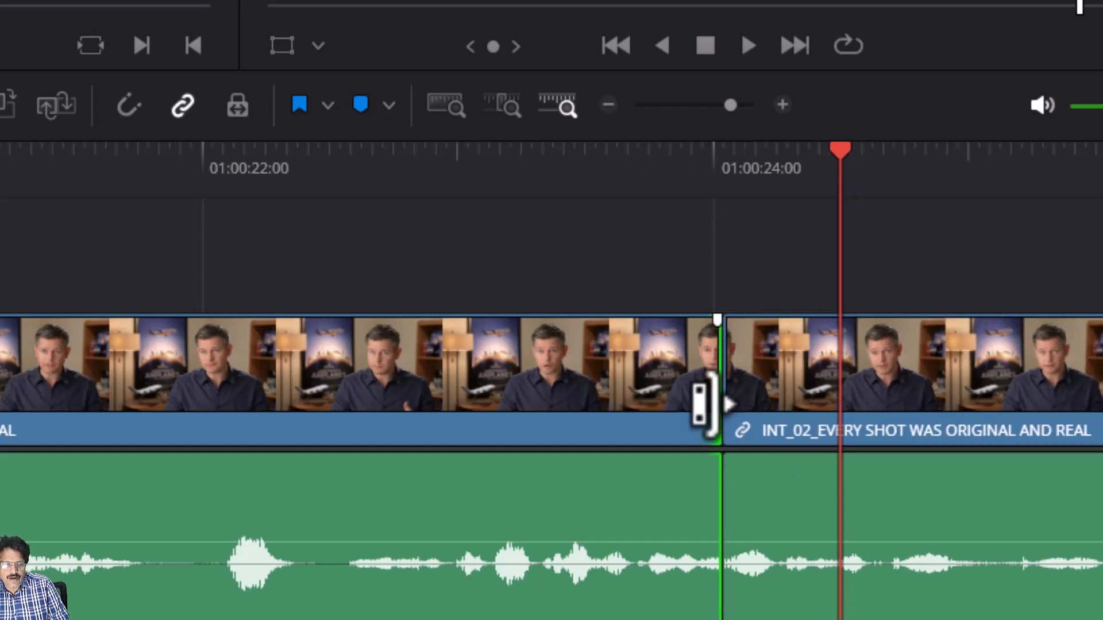
pyautogui.click(481, 166)
pyautogui.press('space')
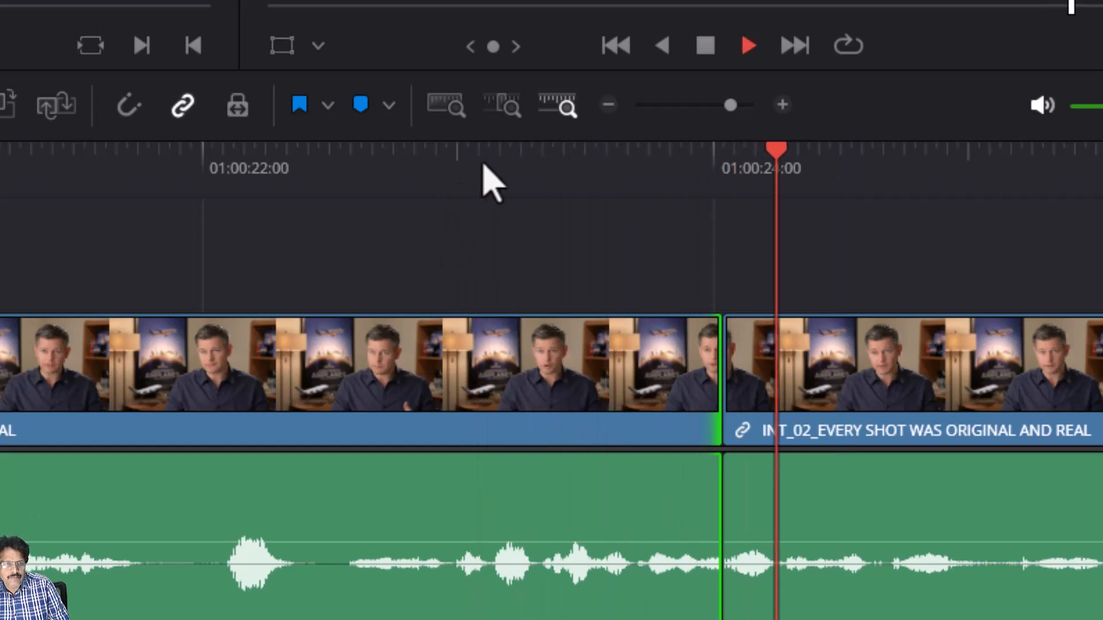
# Stop playback and place the playhead on the edit between the two INT_02 clips at 01:00:24:01.
pyautogui.press('space')
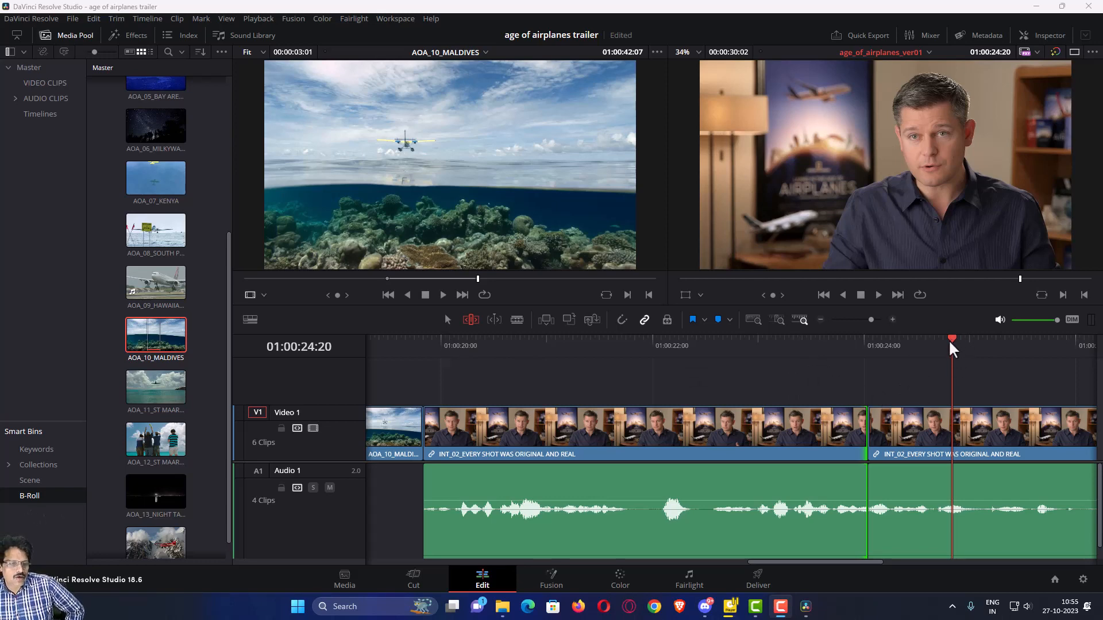
pyautogui.press('End')
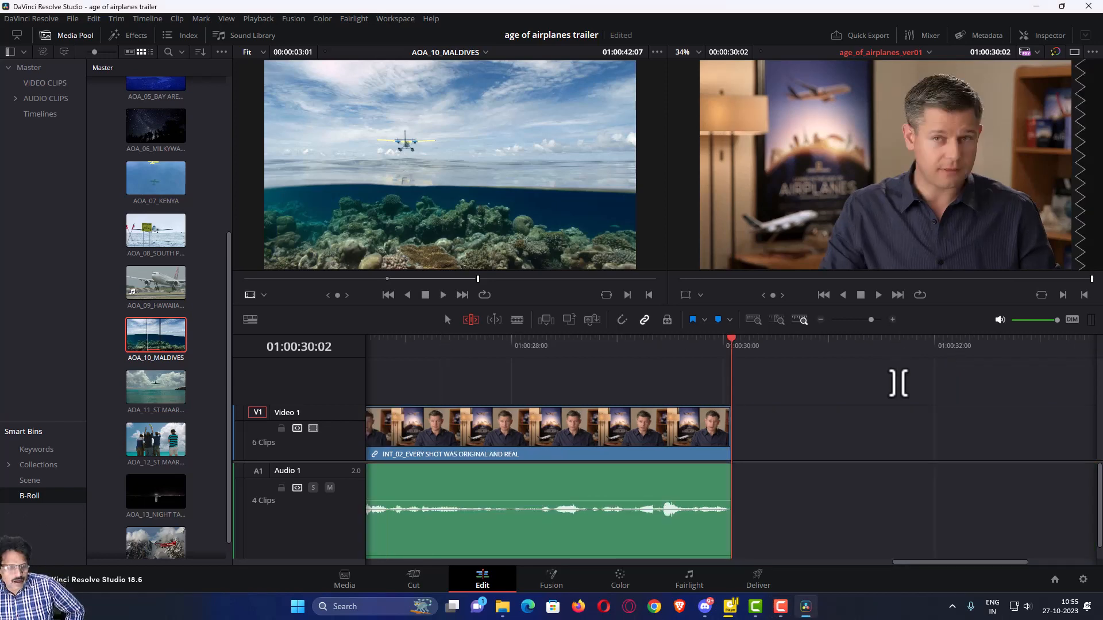
pyautogui.press('Up')
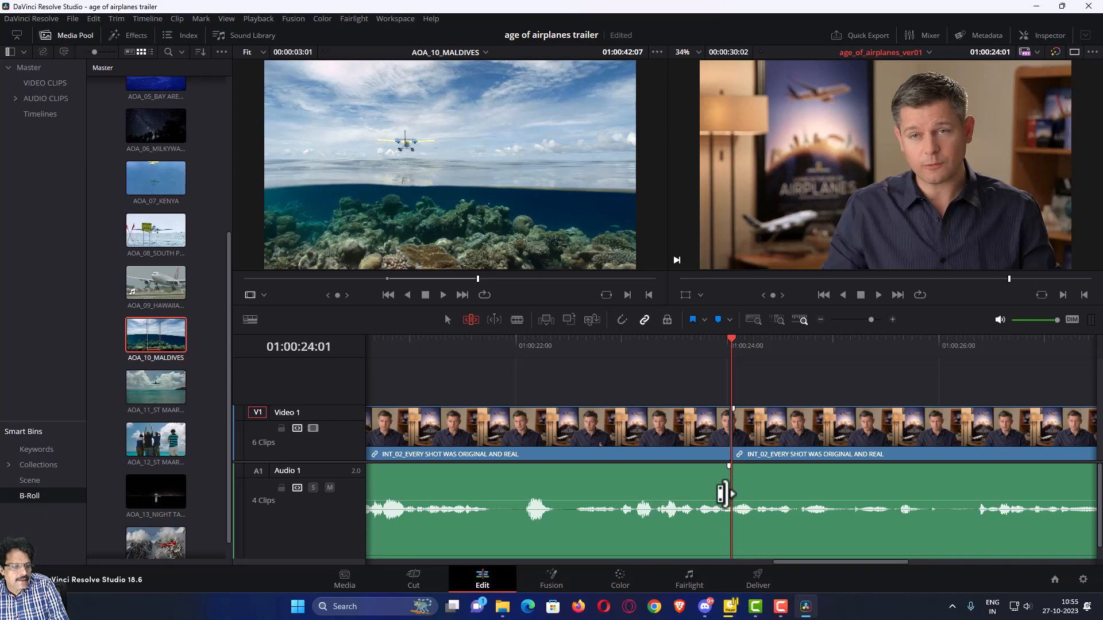
# Ripple-extend the end of the first INT_02 clip by several frames in one-frame nudges.
pyautogui.click(727, 486)
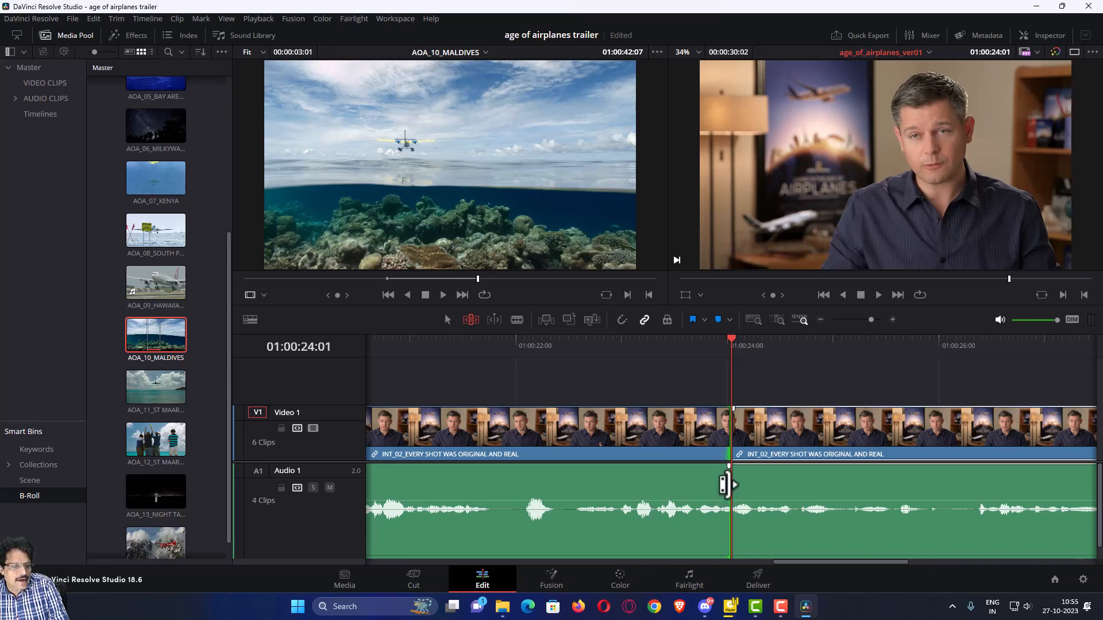
pyautogui.press('.')
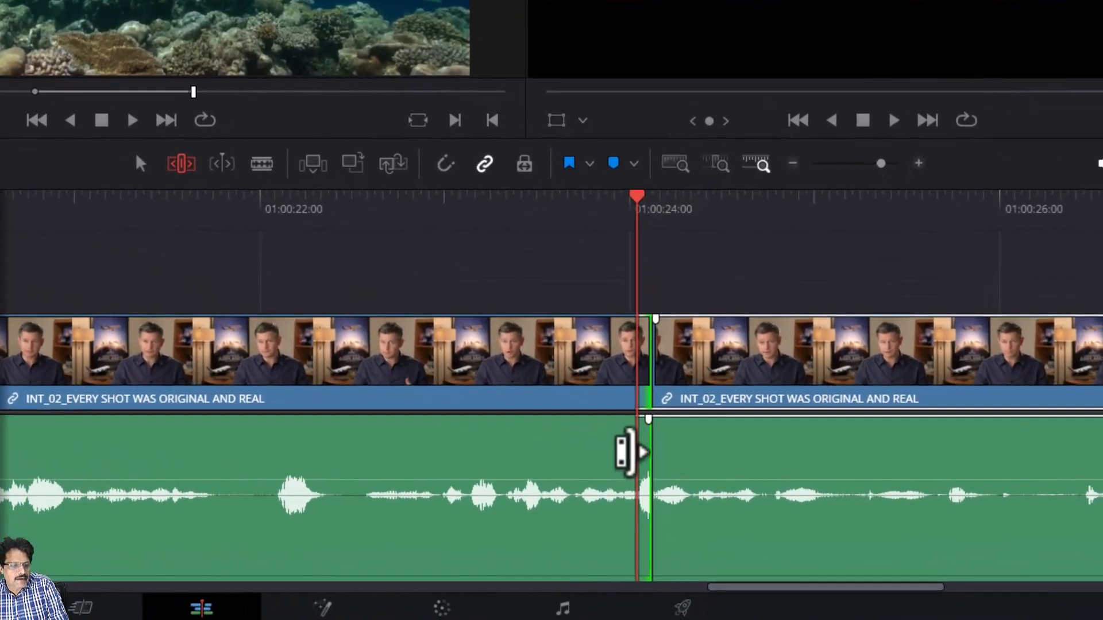
pyautogui.press('.')
pyautogui.press('.')
pyautogui.press('.')
pyautogui.press('.')
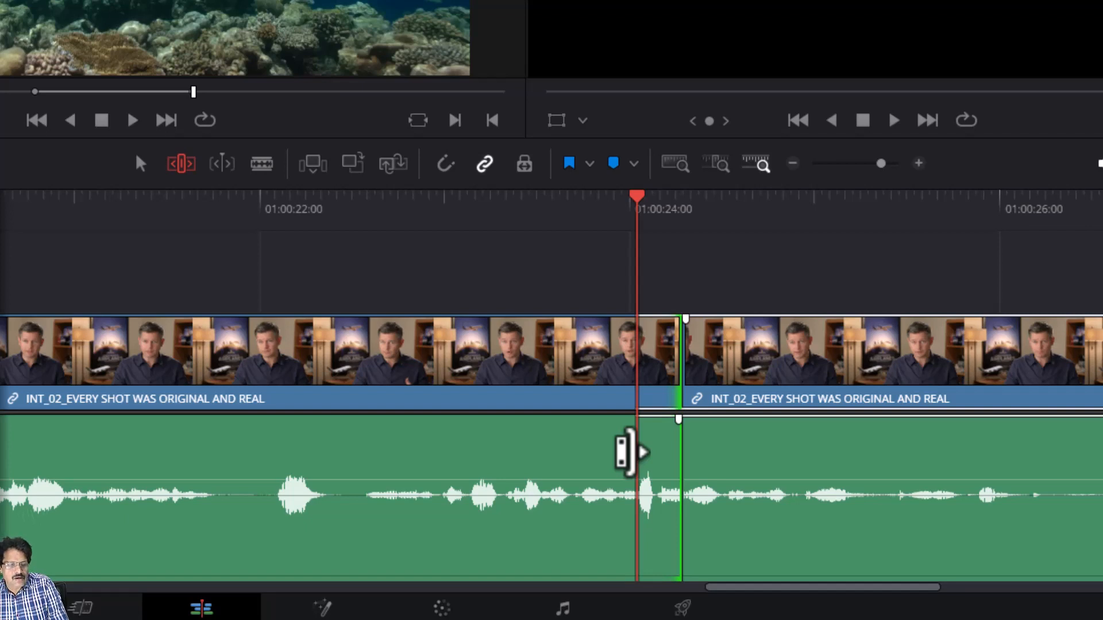
# Ripple-trim the end of the first INT_02 clip back to the playhead in one-frame nudges.
pyautogui.press(',')
pyautogui.press(',')
pyautogui.press(',')
pyautogui.press(',')
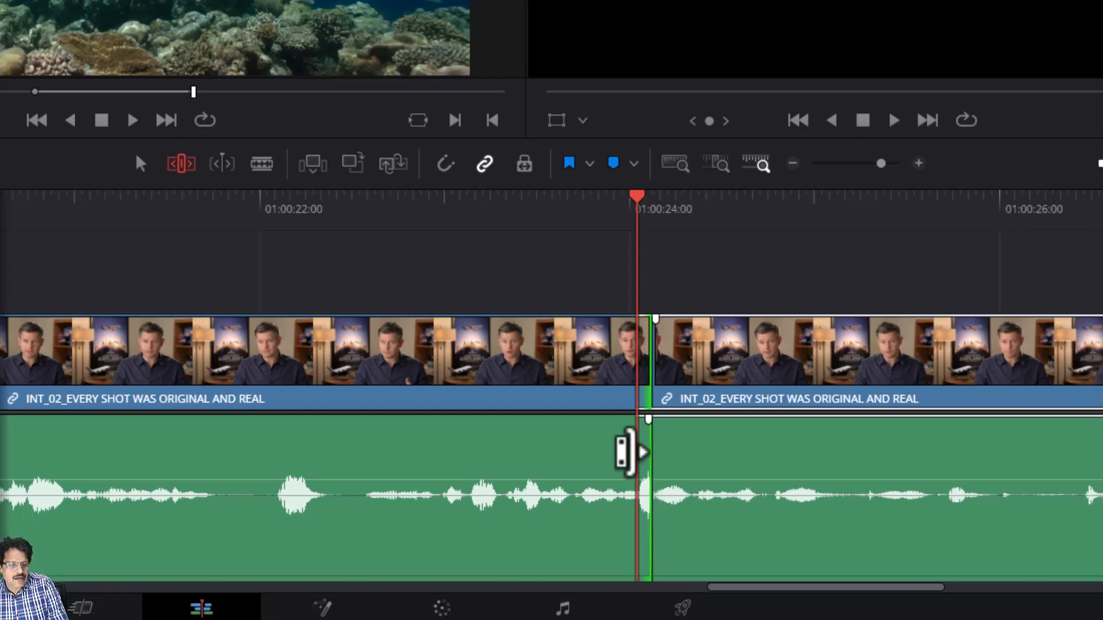
pyautogui.press(',')
pyautogui.press(',')
# Ripple-extend the end of the first INT_02 clip by five frames and trim the same five frames off again.
pyautogui.press('.')
pyautogui.press('.')
pyautogui.press('.')
pyautogui.press('.')
pyautogui.press('.')
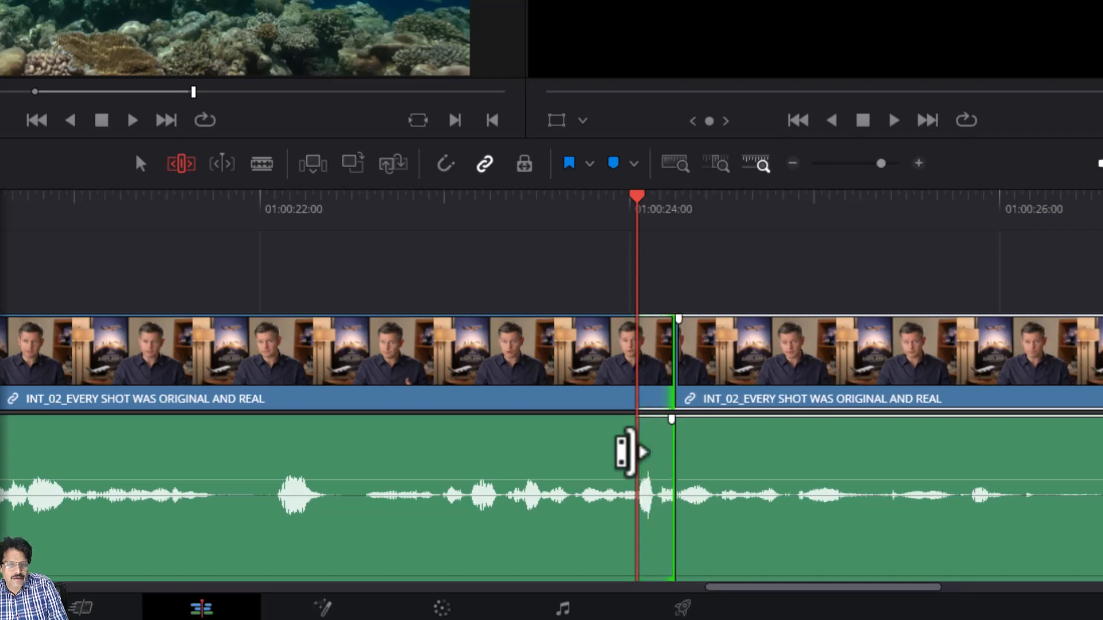
pyautogui.press(',')
pyautogui.press(',')
pyautogui.press(',')
pyautogui.press(',')
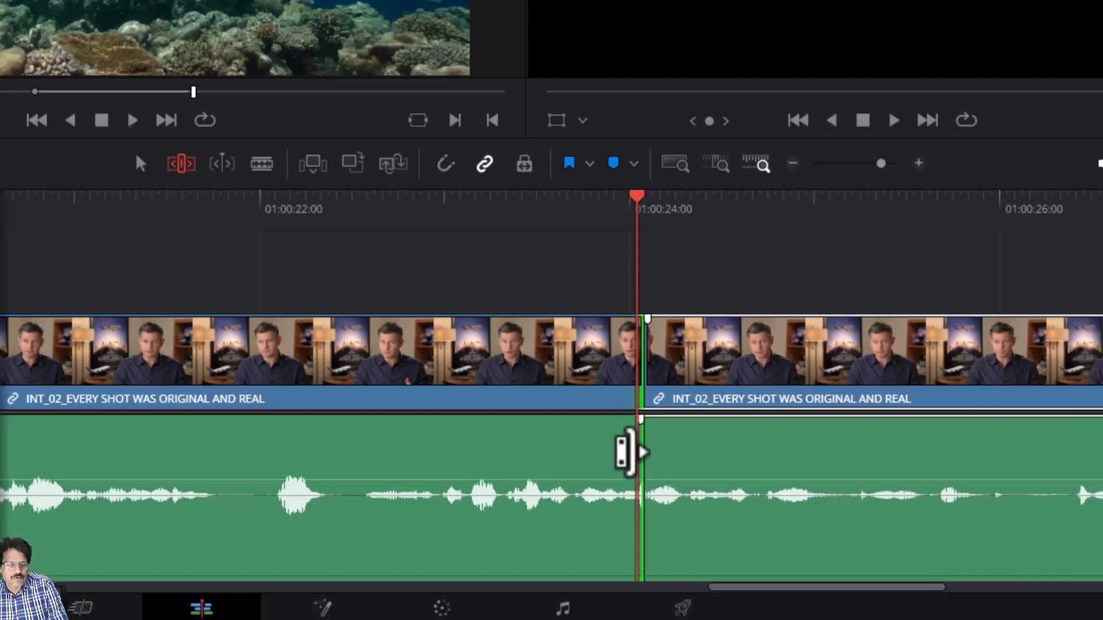
pyautogui.press(',')
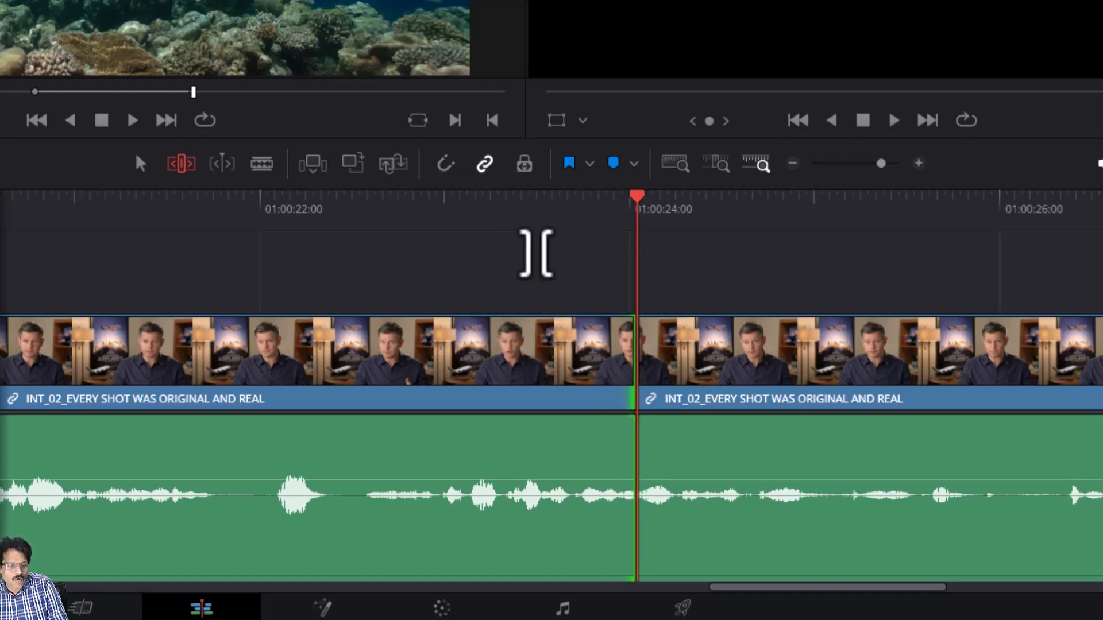
# Try a one-frame ripple extension on the end of the first INT_02 clip and take that frame back off.
pyautogui.click(625, 438)
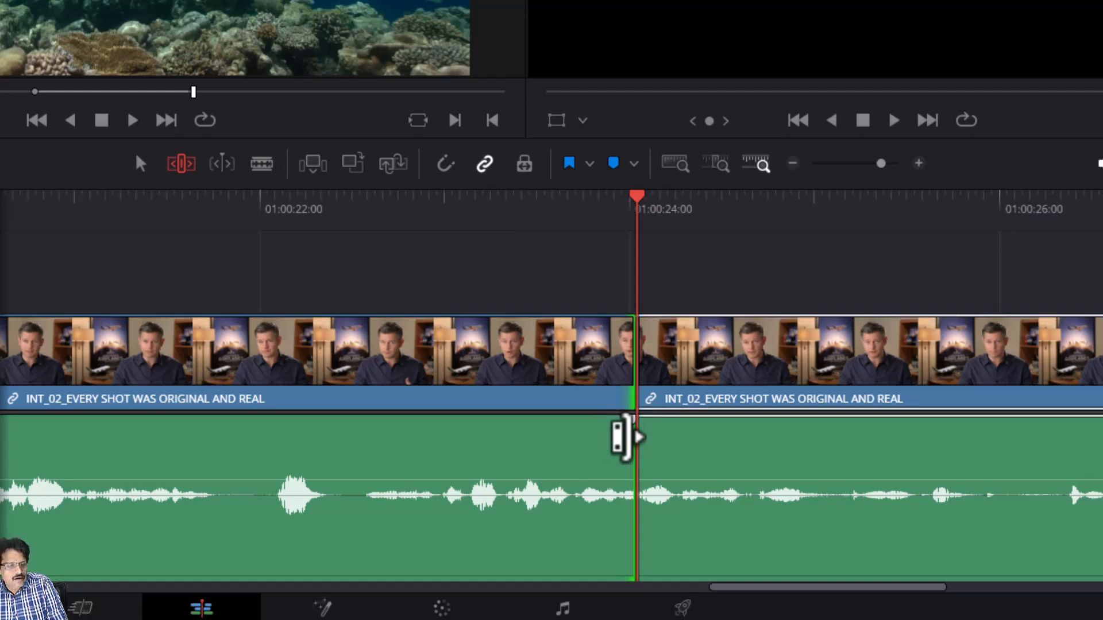
pyautogui.press('.')
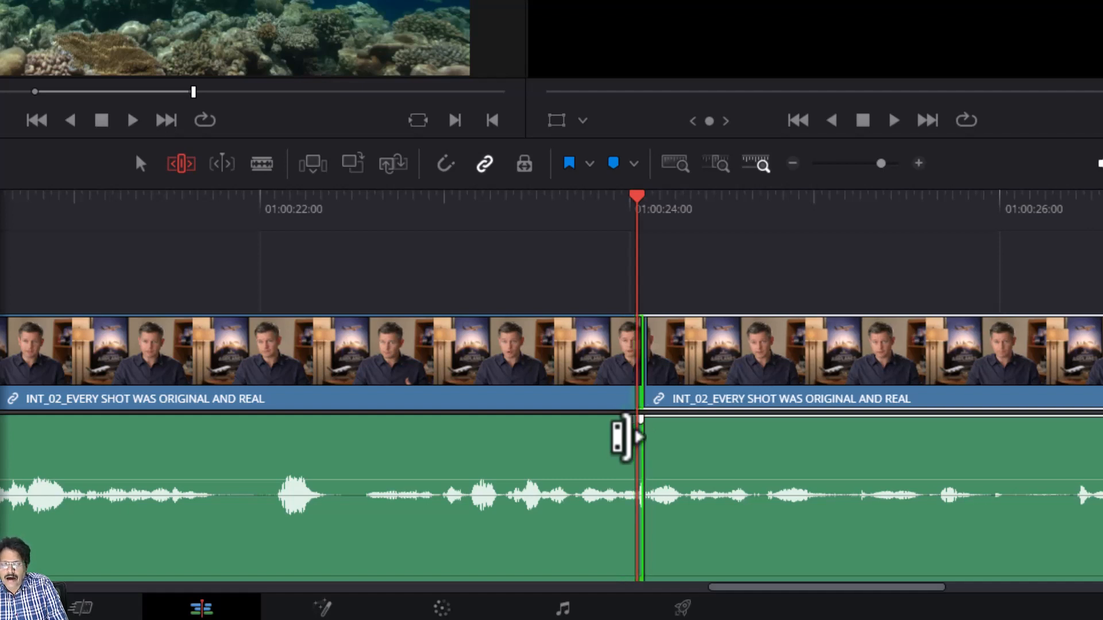
pyautogui.press(',')
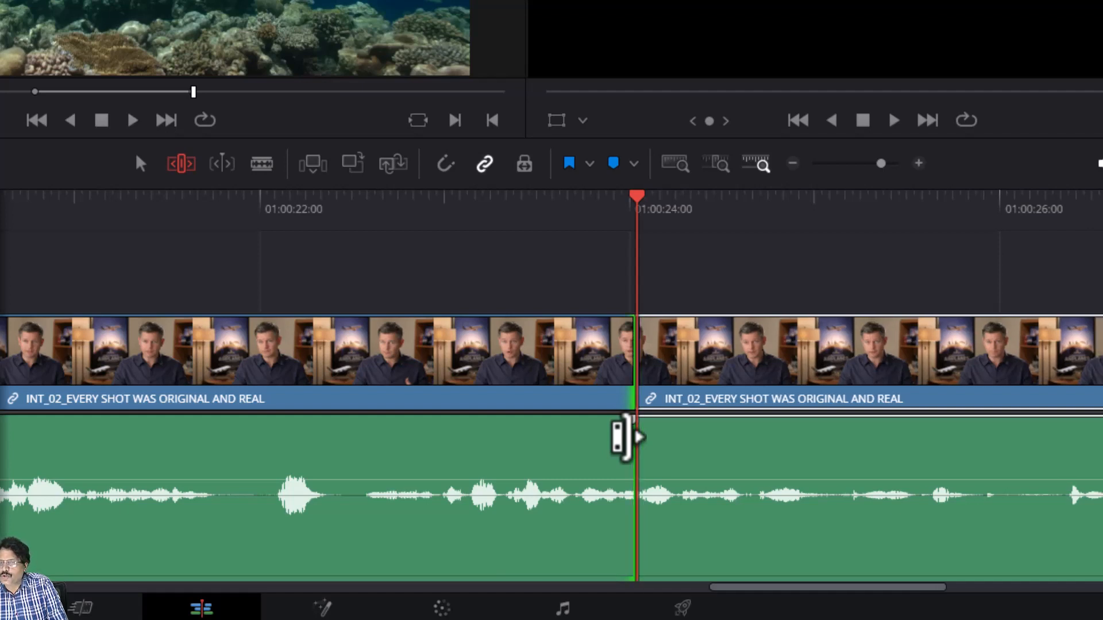
pyautogui.click(627, 437)
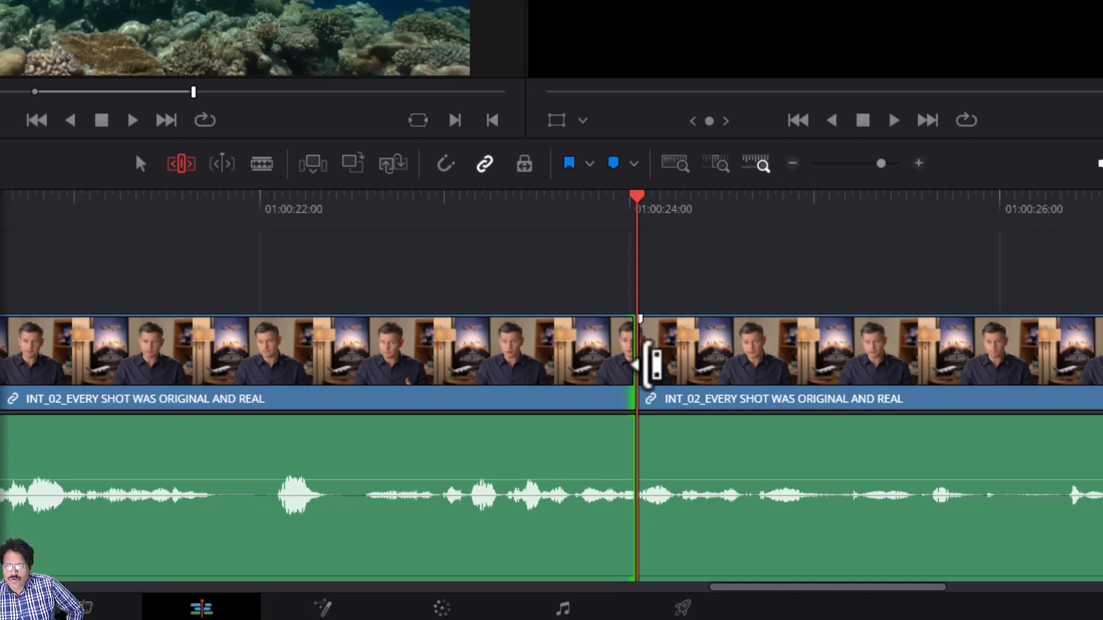
# Ripple-trim the start of the second INT_02 clip by single frames, ending one frame earlier, and play around the edit.
pyautogui.click(651, 364)
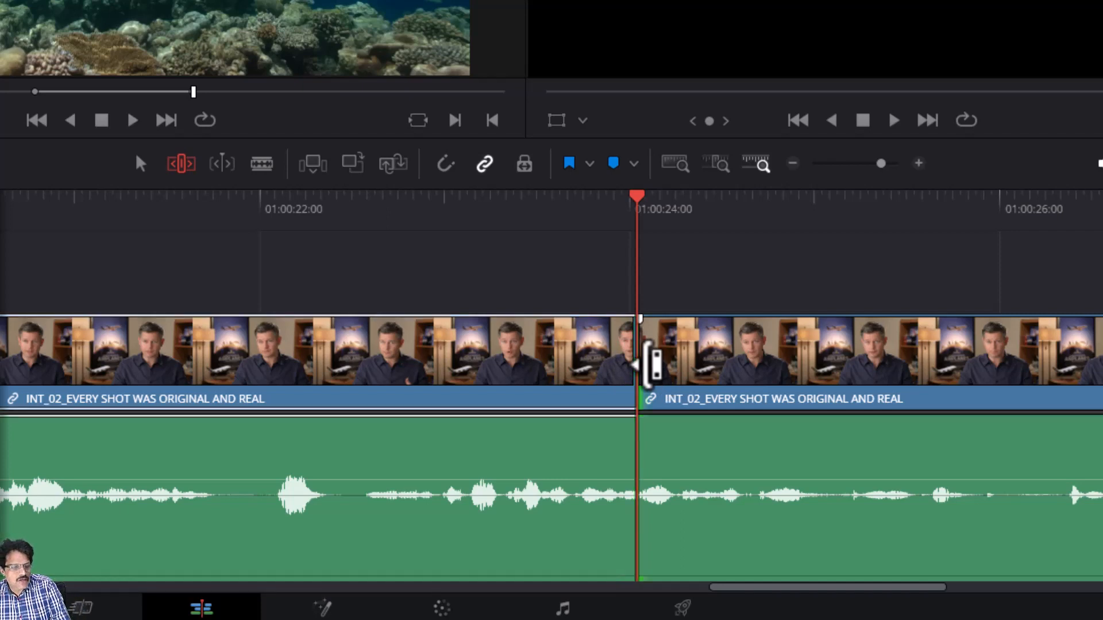
pyautogui.press(',')
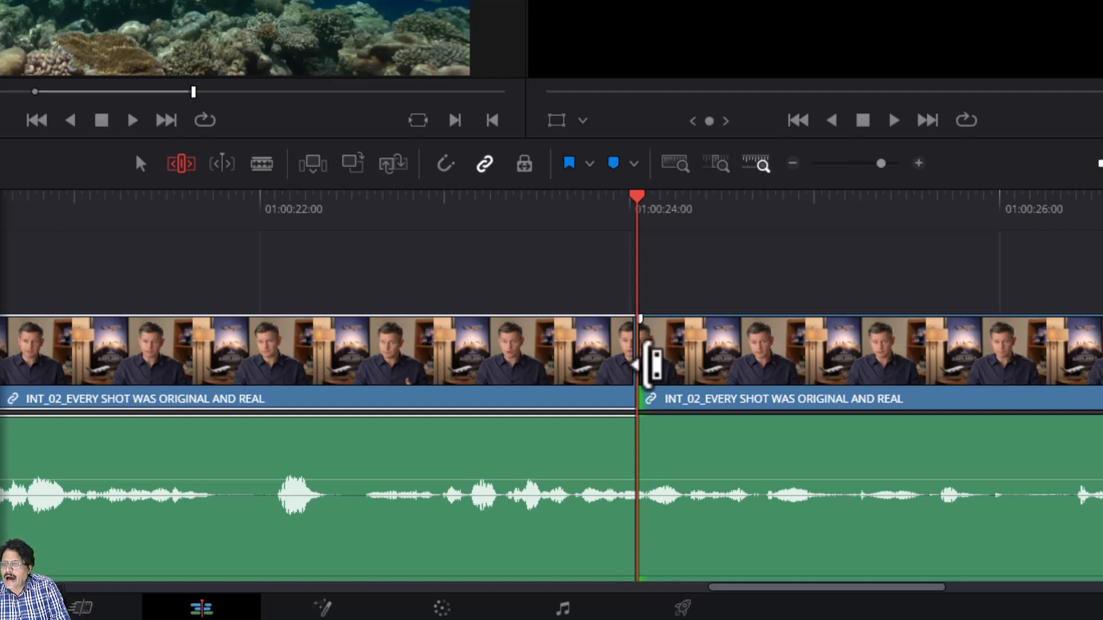
pyautogui.press('.')
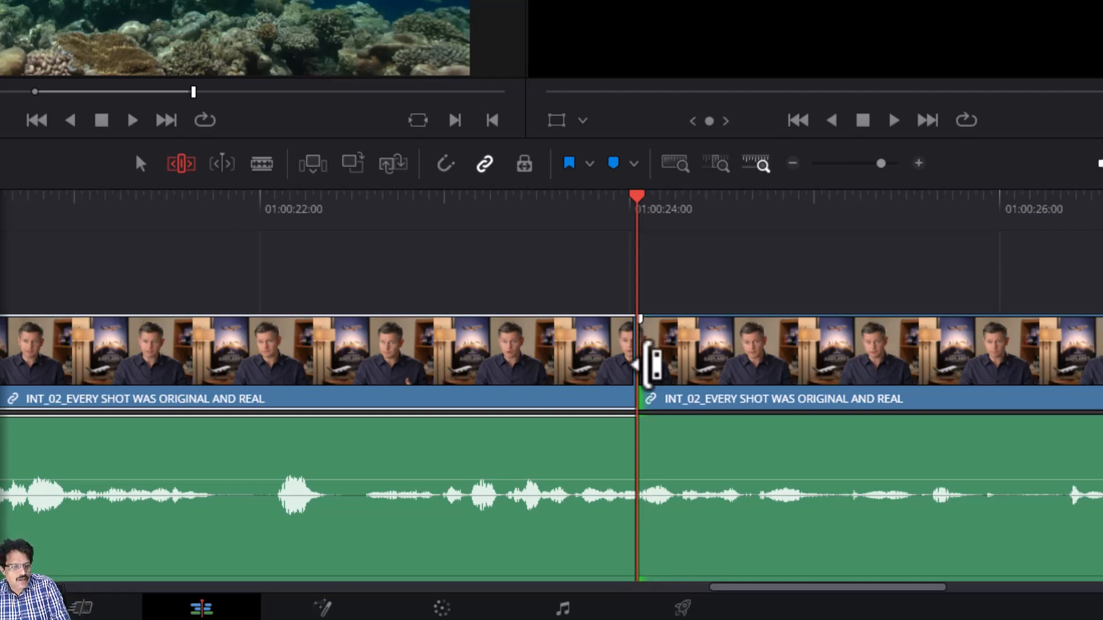
pyautogui.press('.')
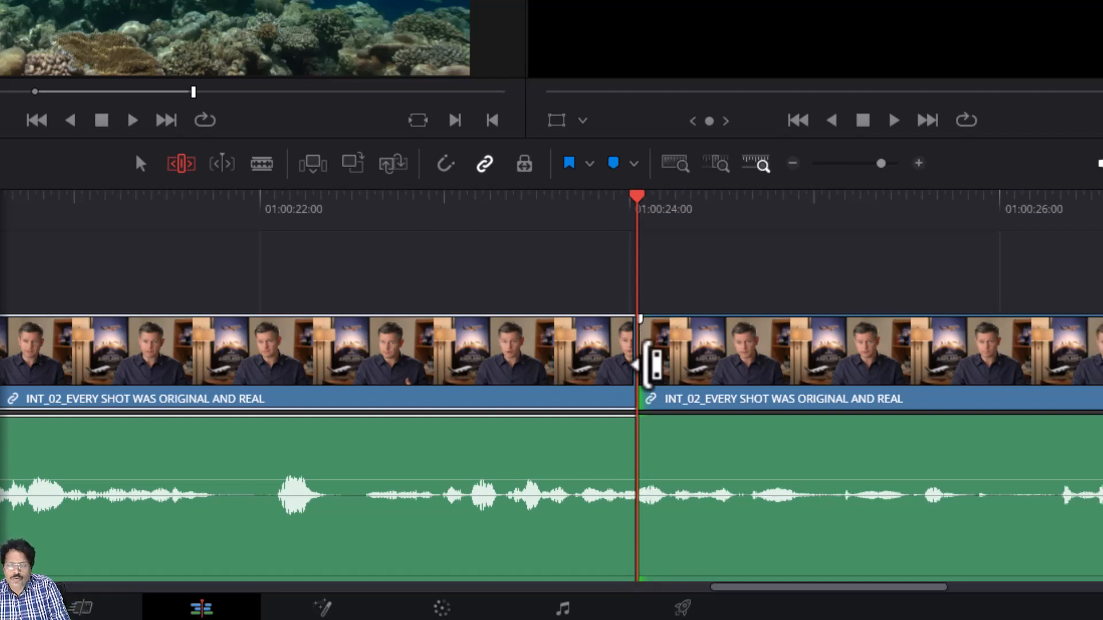
pyautogui.press(',')
pyautogui.press(',')
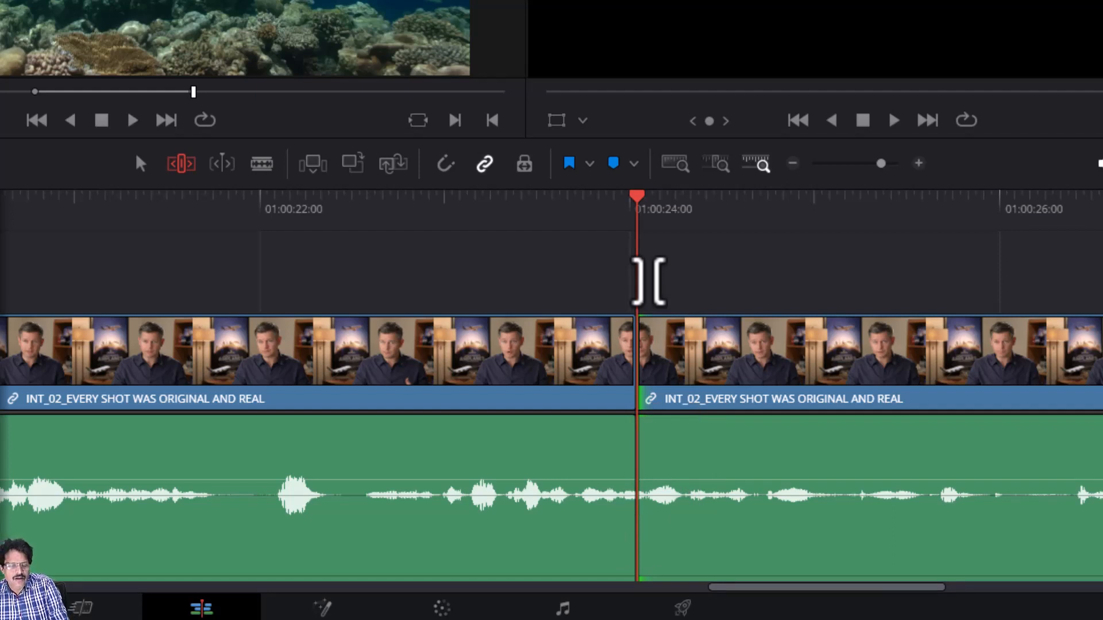
pyautogui.press('/')
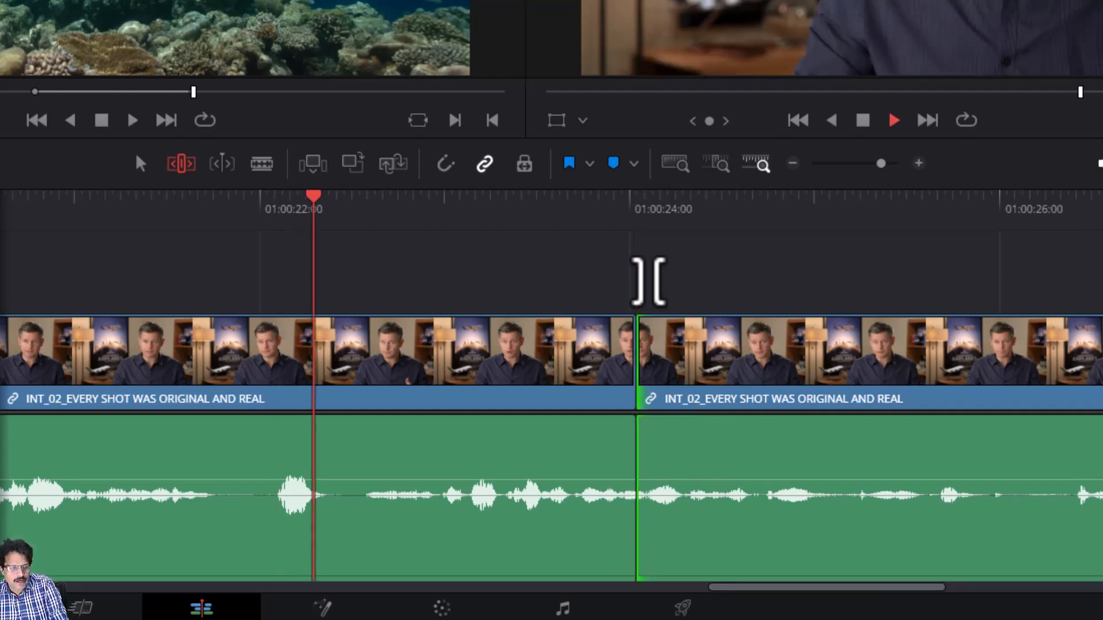